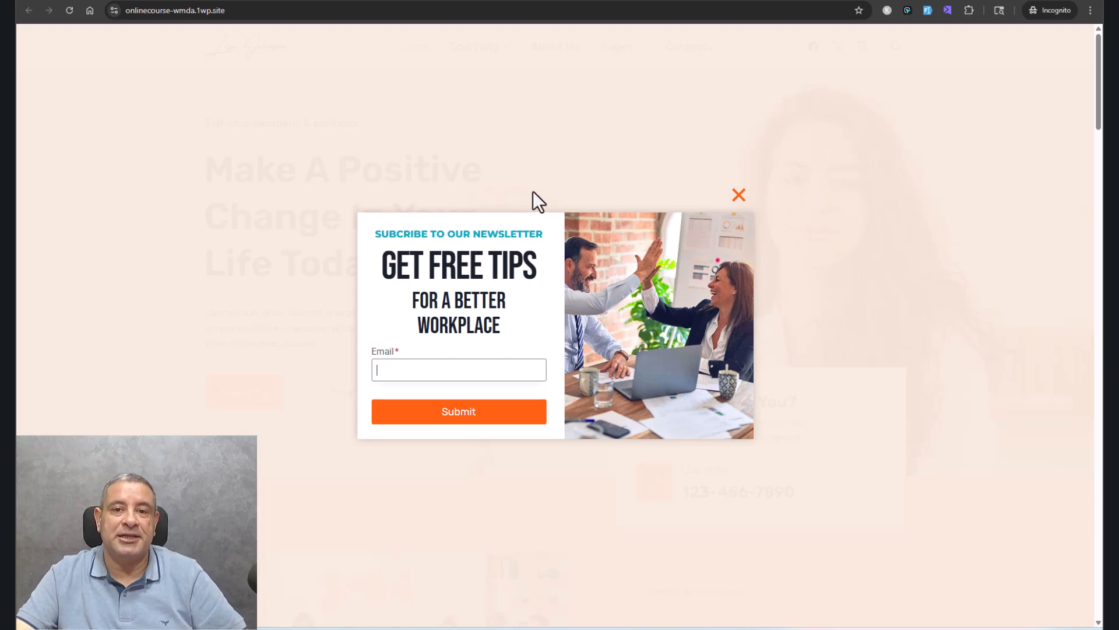
Step: Dismiss the newsletter popup on the demo site and open its About Me page
left_click(730, 199)
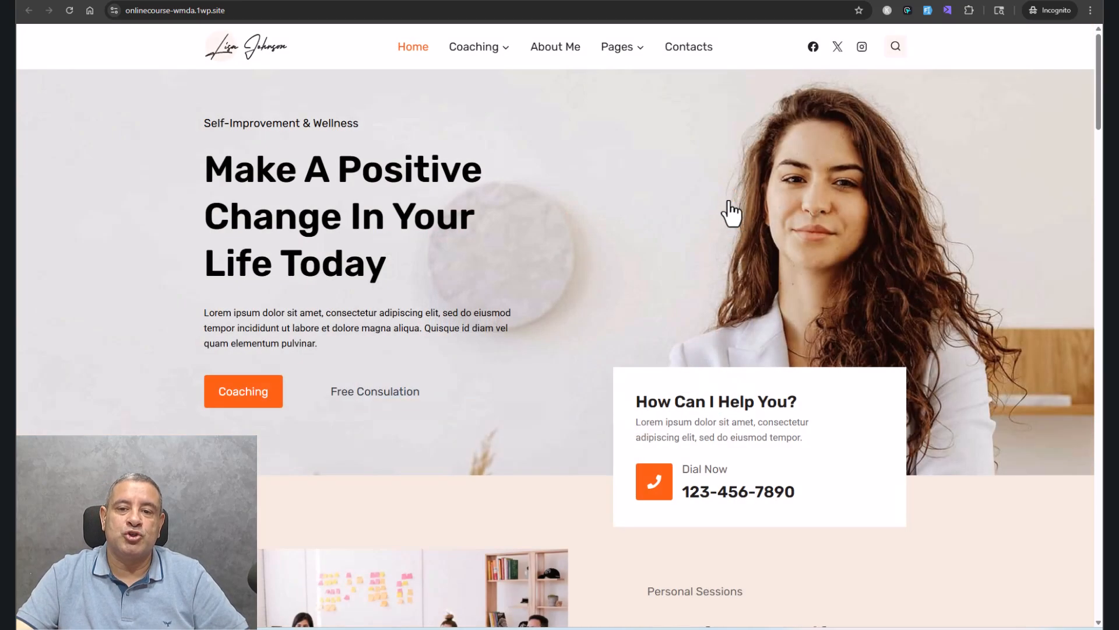
left_click(555, 48)
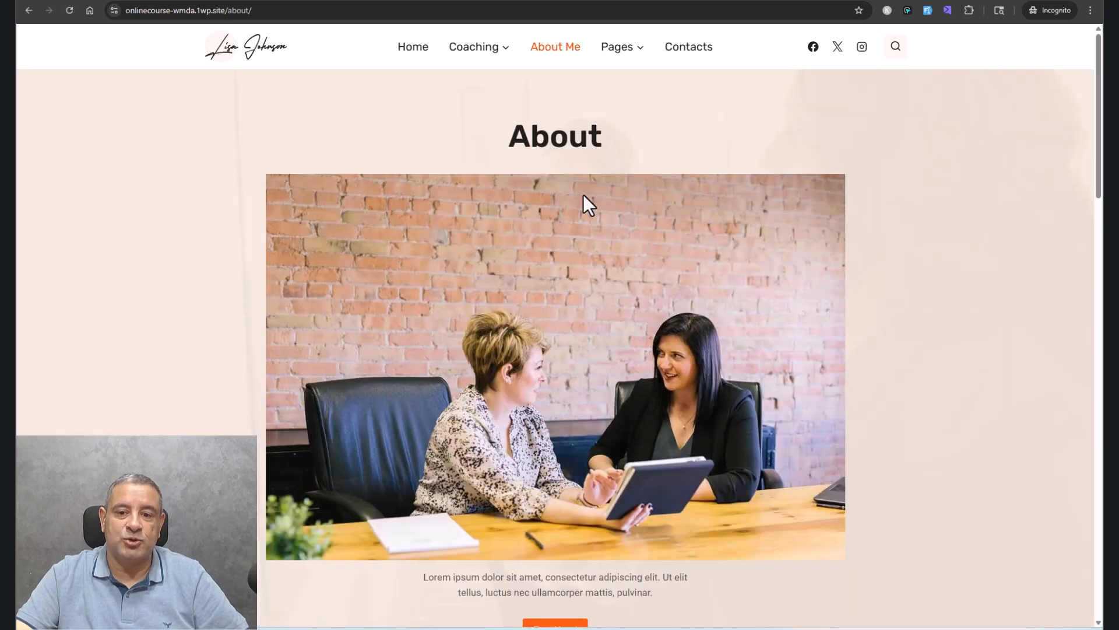
Step: Review the Kadence Conversions features, including ready-made designs, automatic triggers and display conditions, and the plans on its pricing page
mouse_move(1100, 49)
left_mouse_down()
mouse_move(1100, 240)
mouse_move(1099, 46)
left_mouse_up()
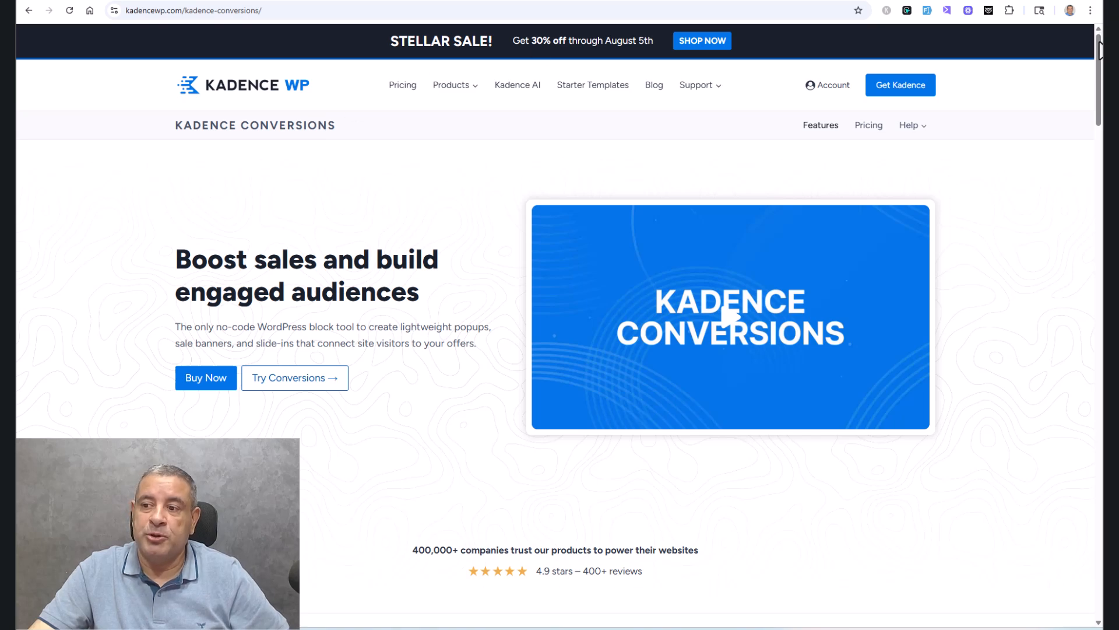
scroll(1099, 70, "down", 2)
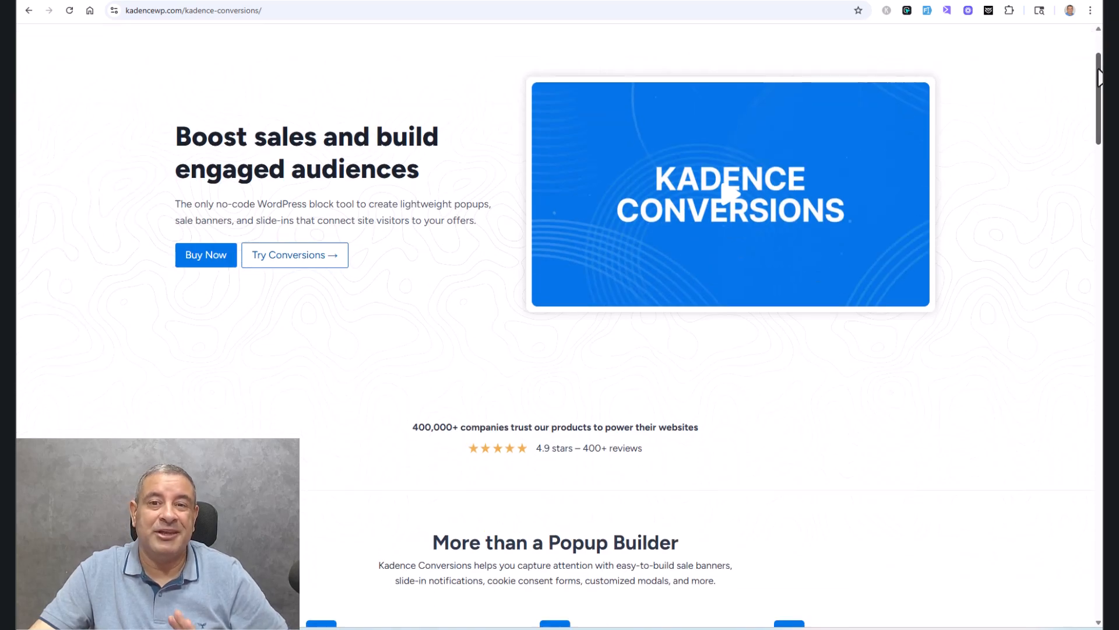
left_click_drag(1098, 75, 1101, 187)
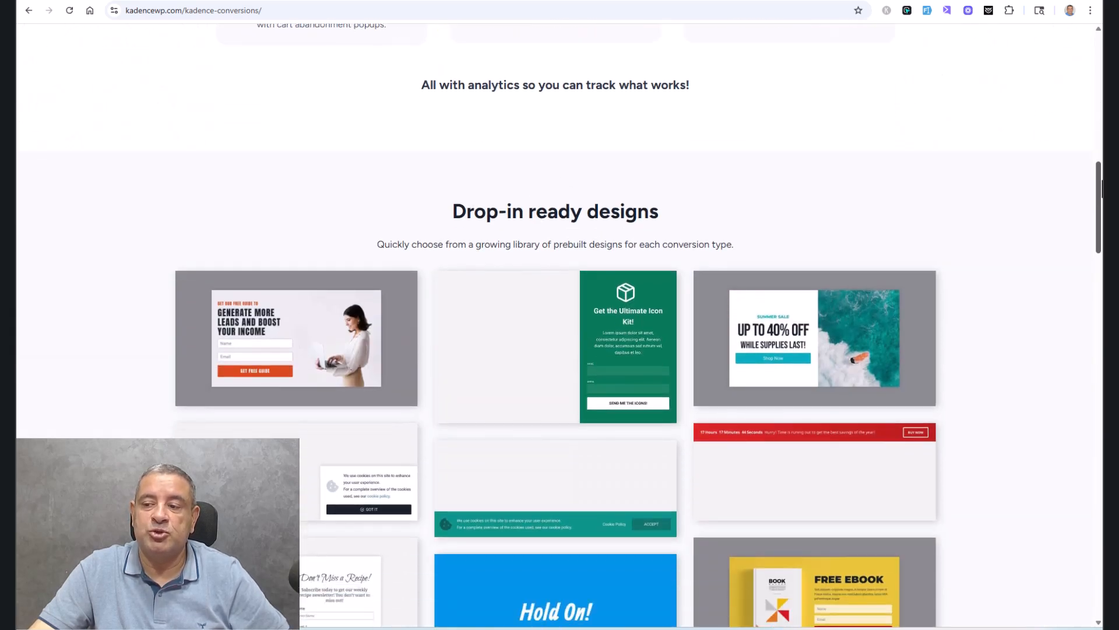
left_click_drag(1101, 188, 1101, 303)
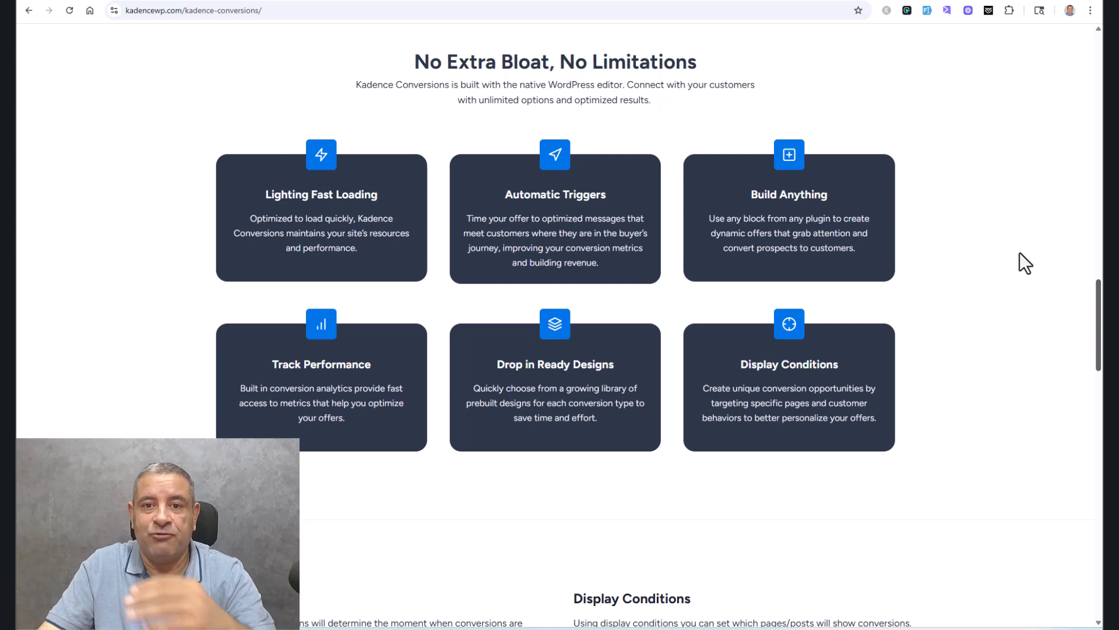
double_click(527, 193)
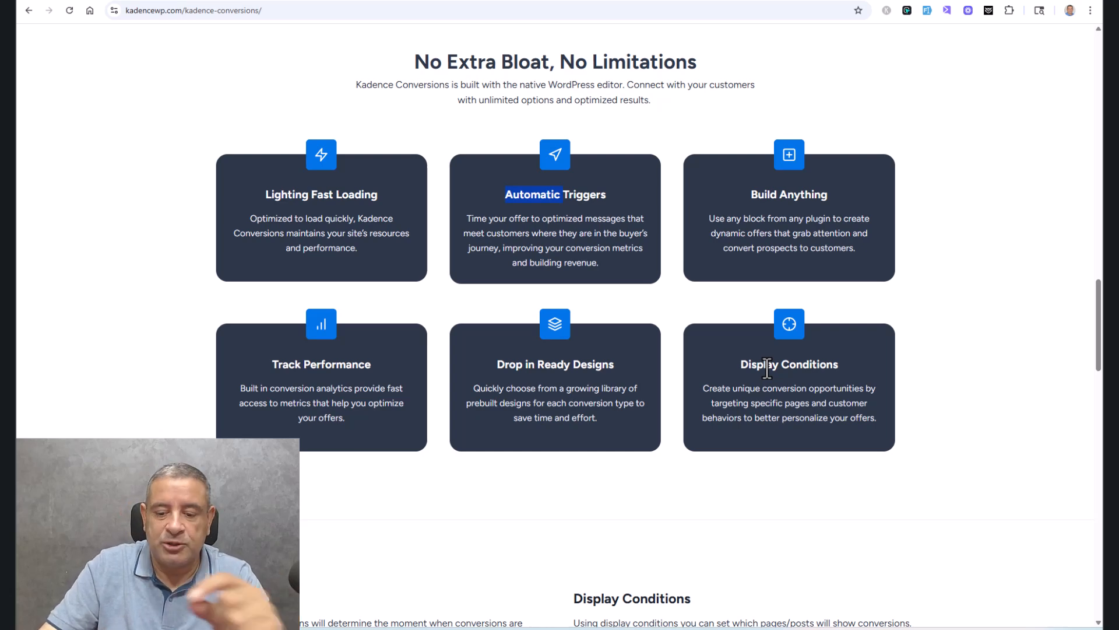
left_click_drag(1101, 326, 1101, 41)
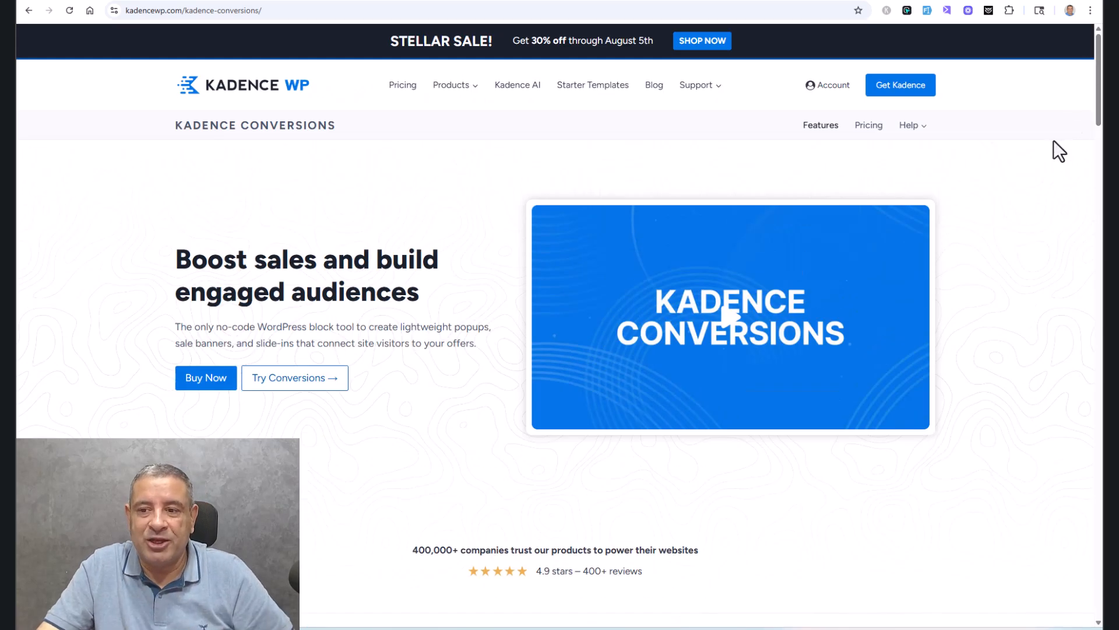
left_click(874, 126)
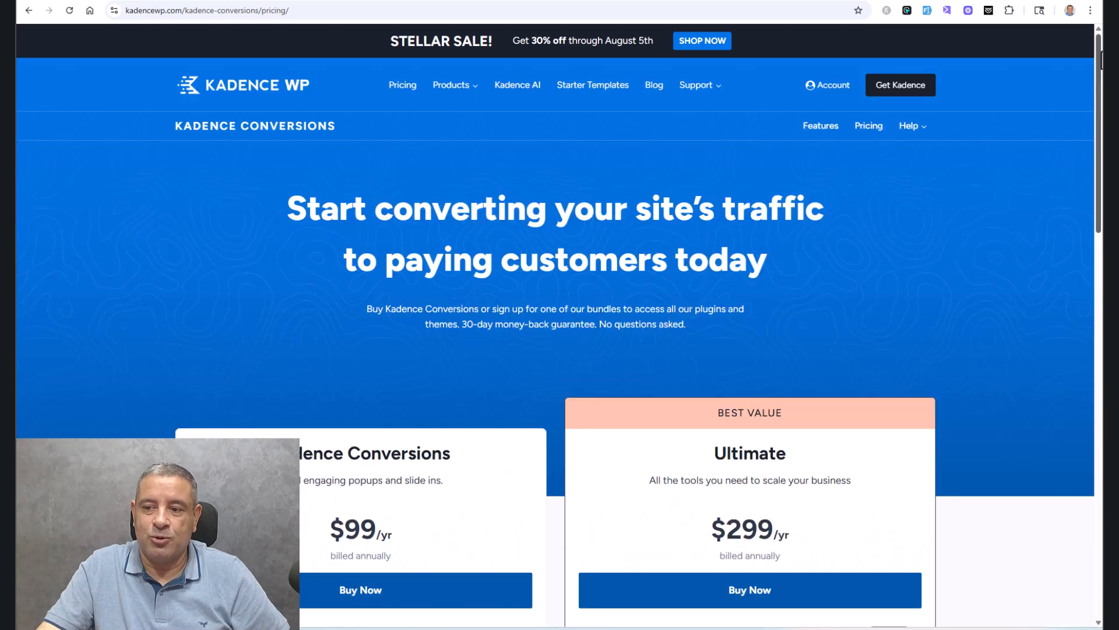
scroll(1101, 58, "down", 3)
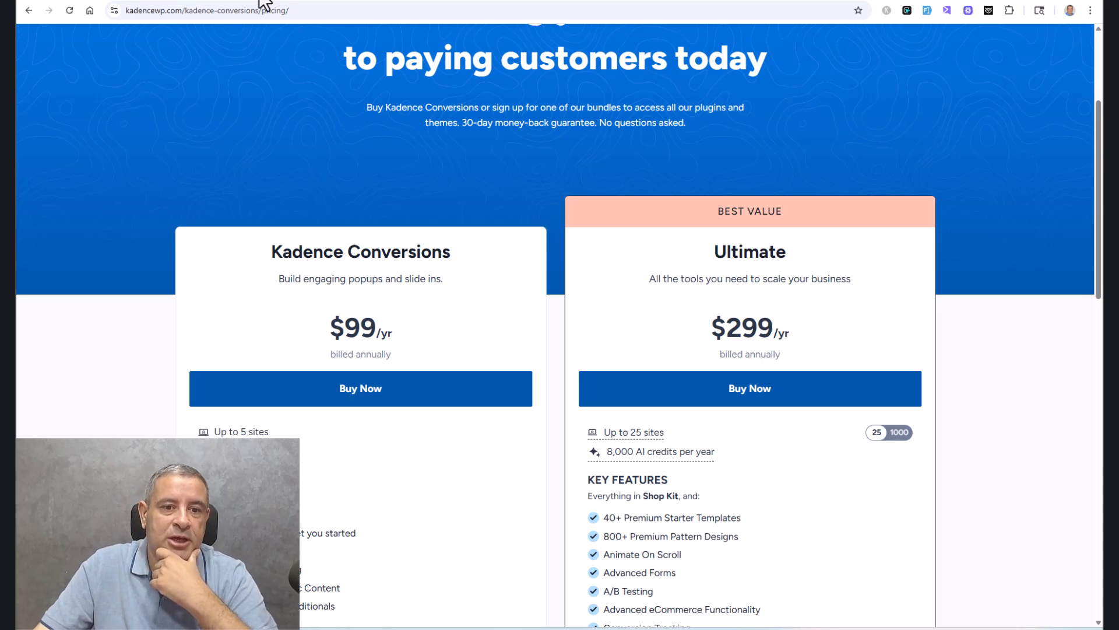
Step: Switch to the site's WordPress plugins page, locate the Kadence Conversions plugin and open the list of all conversion items
left_click(336, 0)
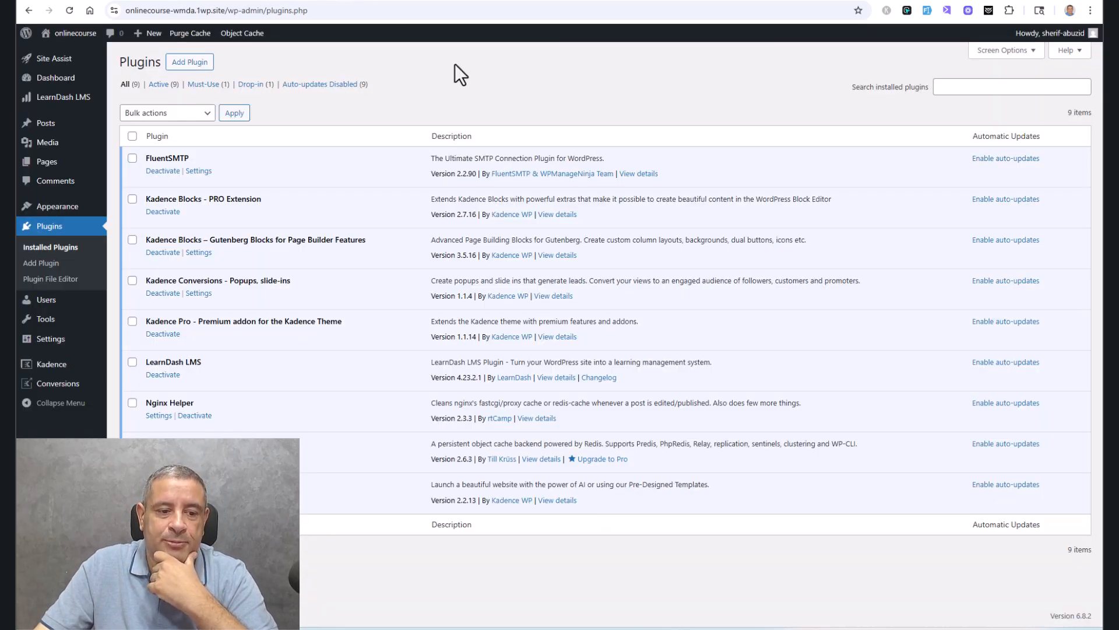
triple_click(256, 282)
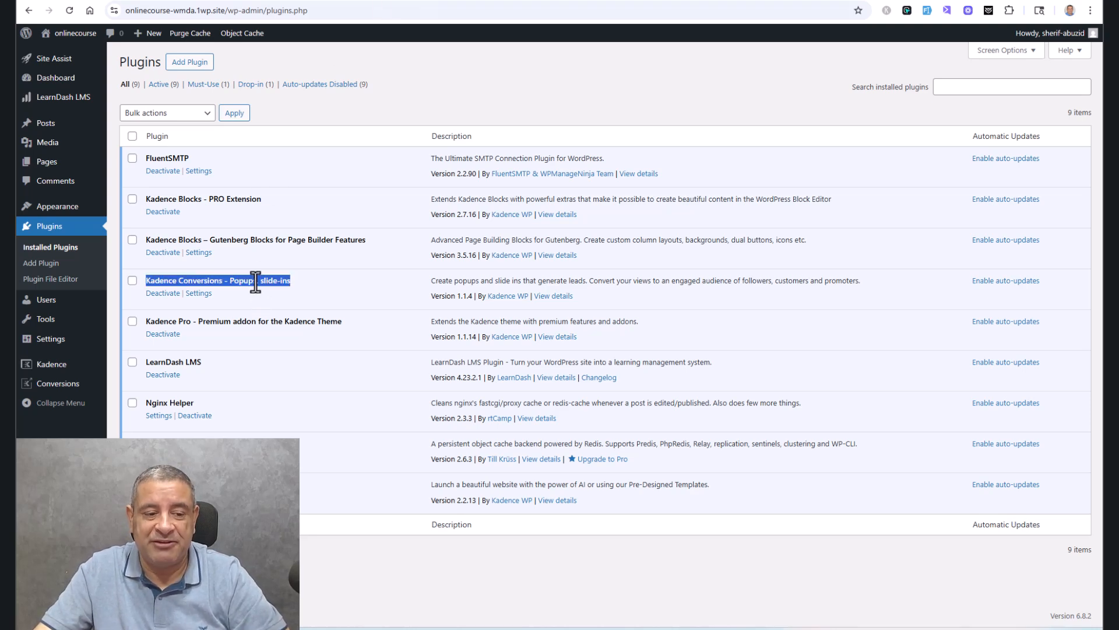
mouse_move(61, 390)
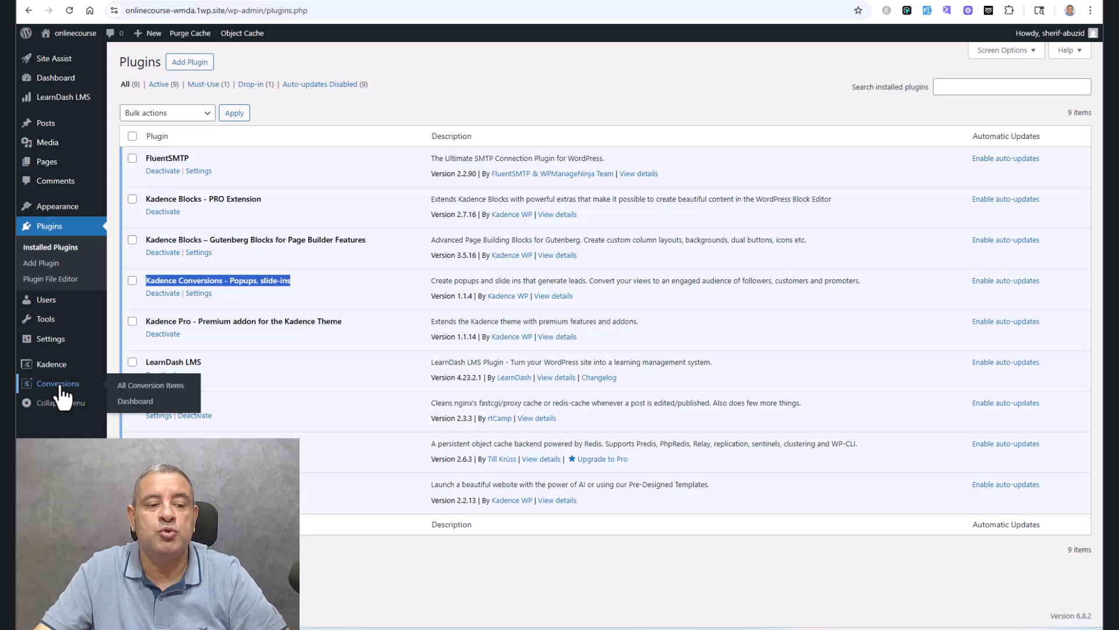
left_click(124, 387)
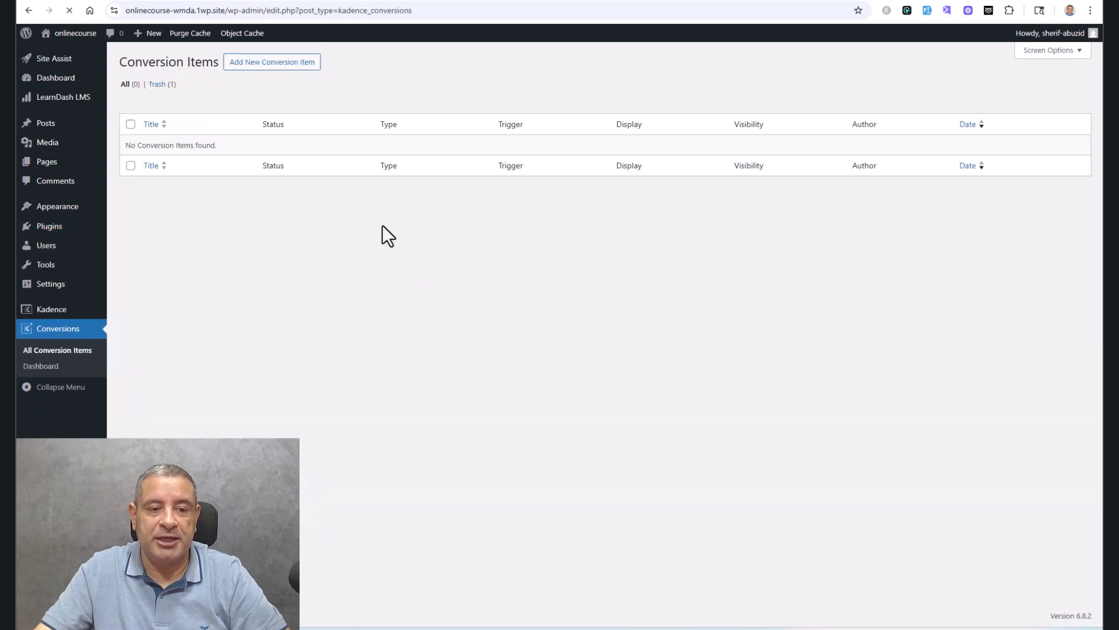
Step: Add a new conversion item of type Popup based on the Summer Sale "Up to 40% off" template
left_click(280, 64)
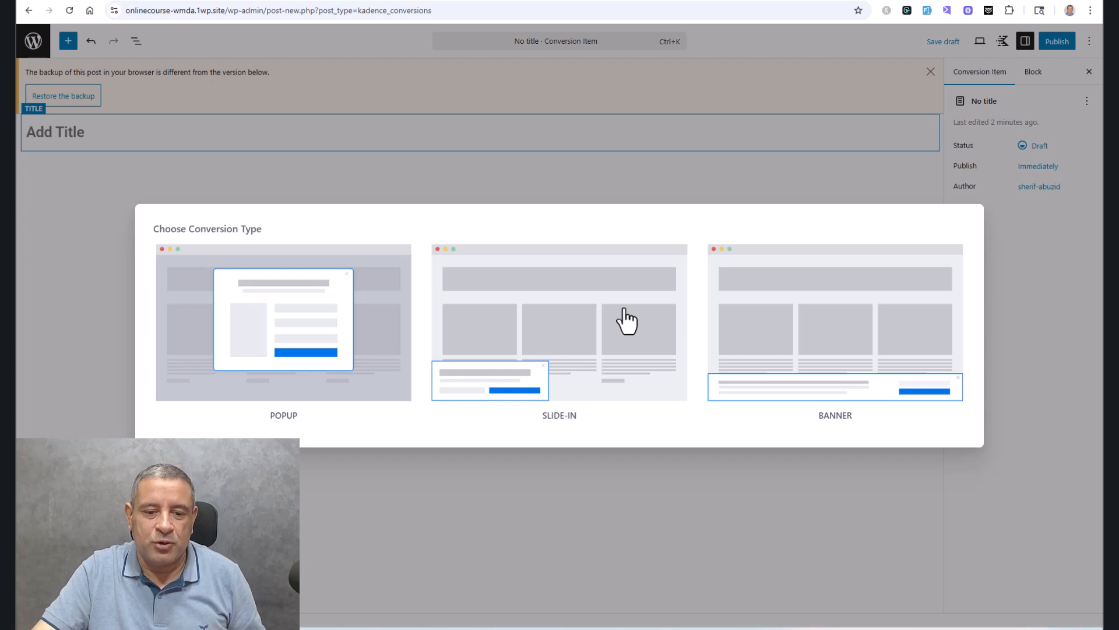
left_click(325, 368)
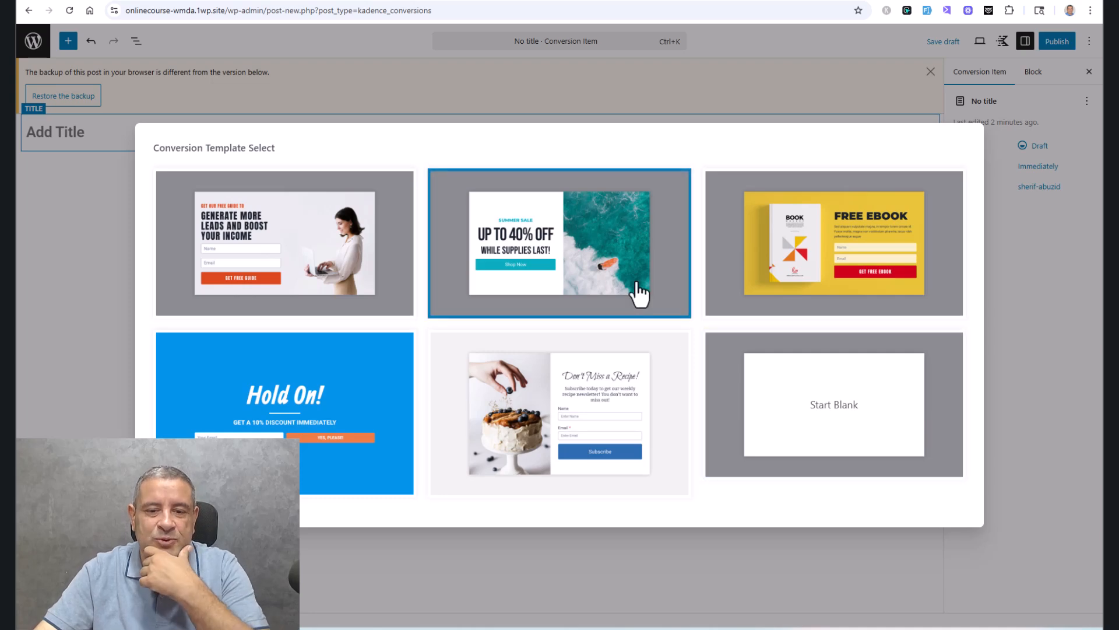
left_click(601, 243)
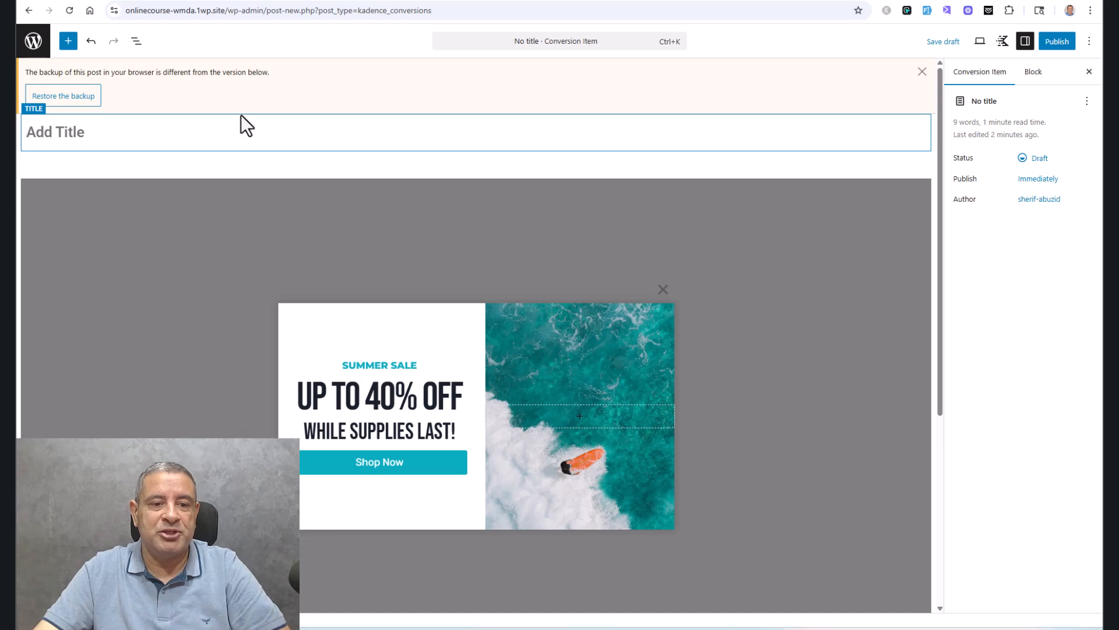
Step: Title the conversion item "Popup A"
left_click(237, 138)
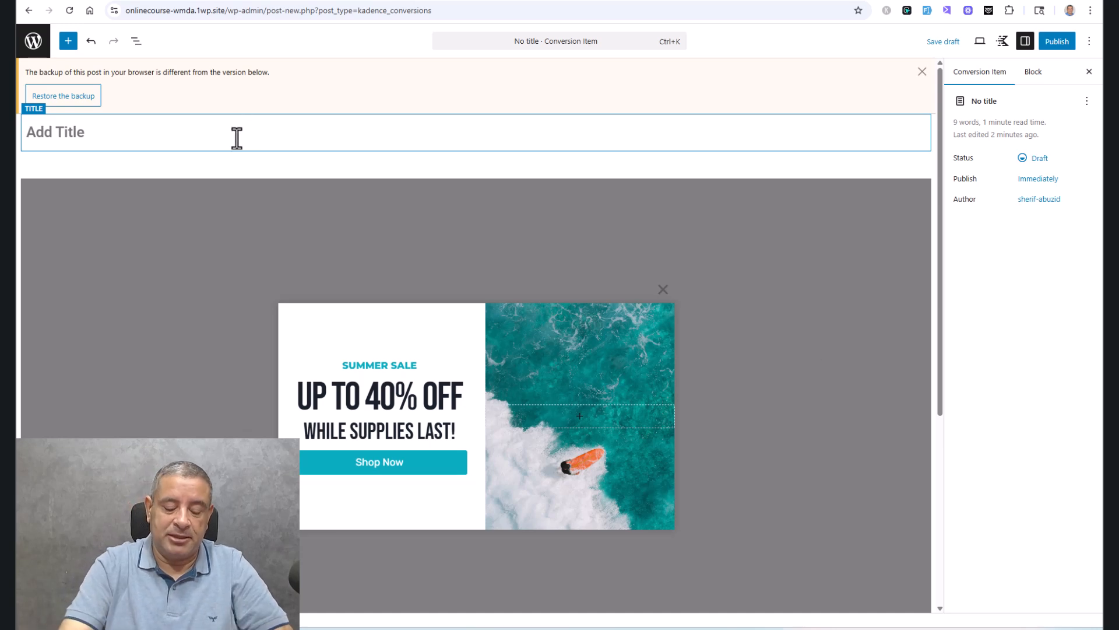
type("Pupi")
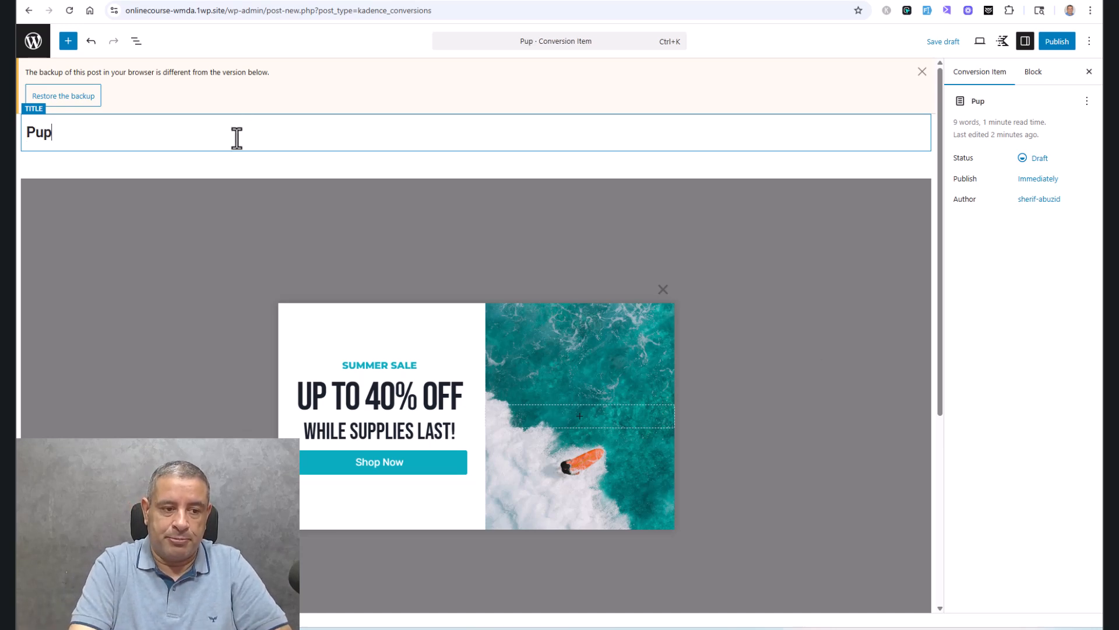
key("BackSpace")
key("BackSpace")
key("BackSpace")
type("opup A")
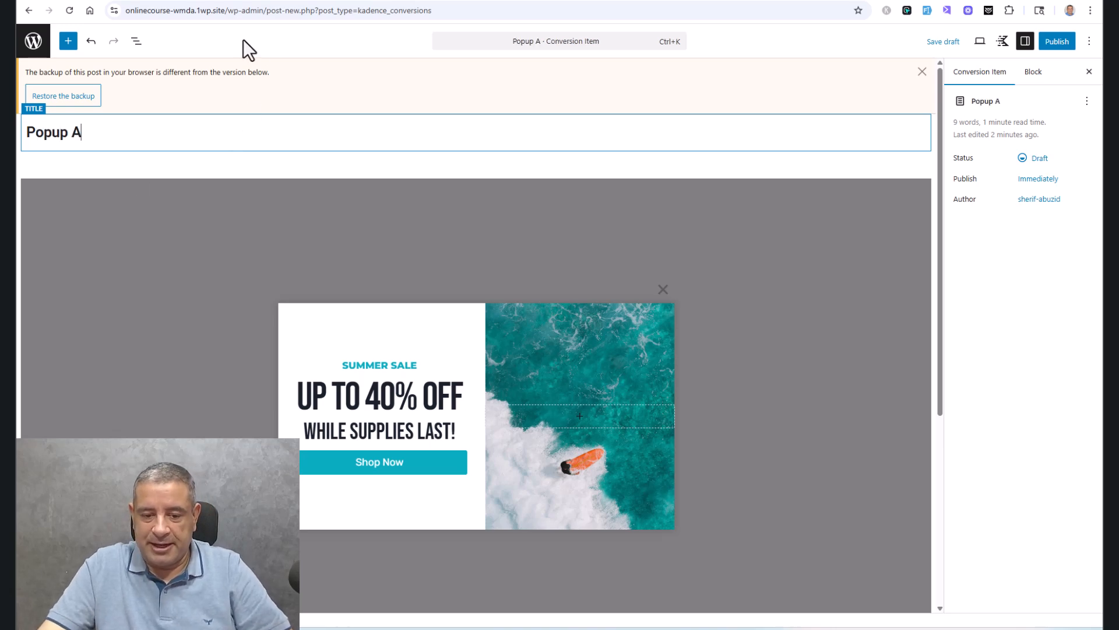
Step: Show the popup's block structure and inspect the settings of the Conversion Item, its Row Layout and the first Section
left_click(136, 42)
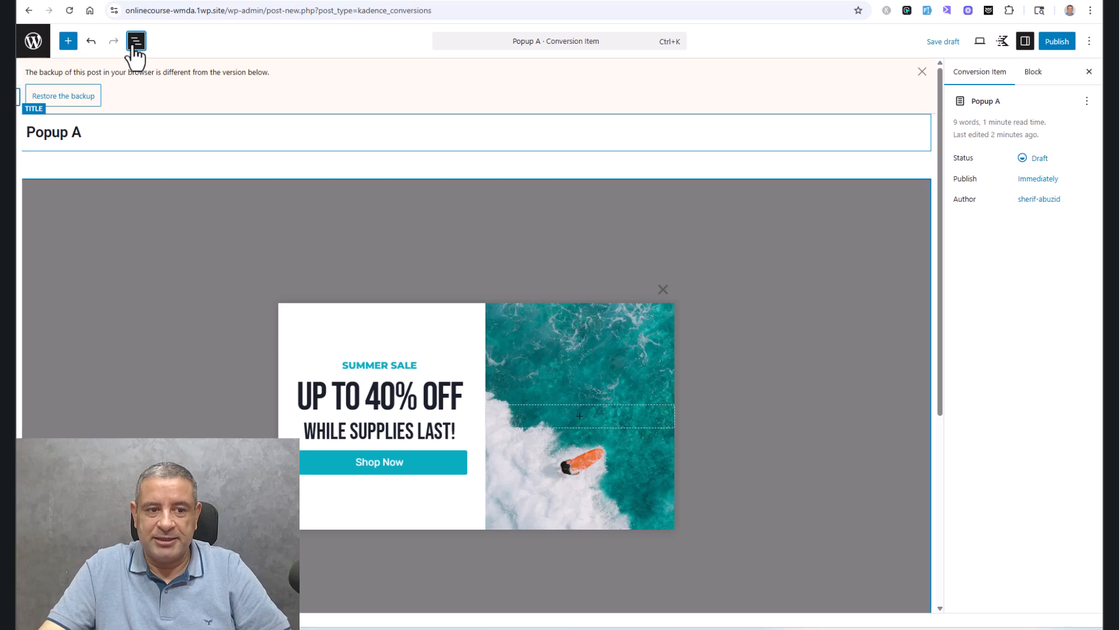
left_click(95, 106)
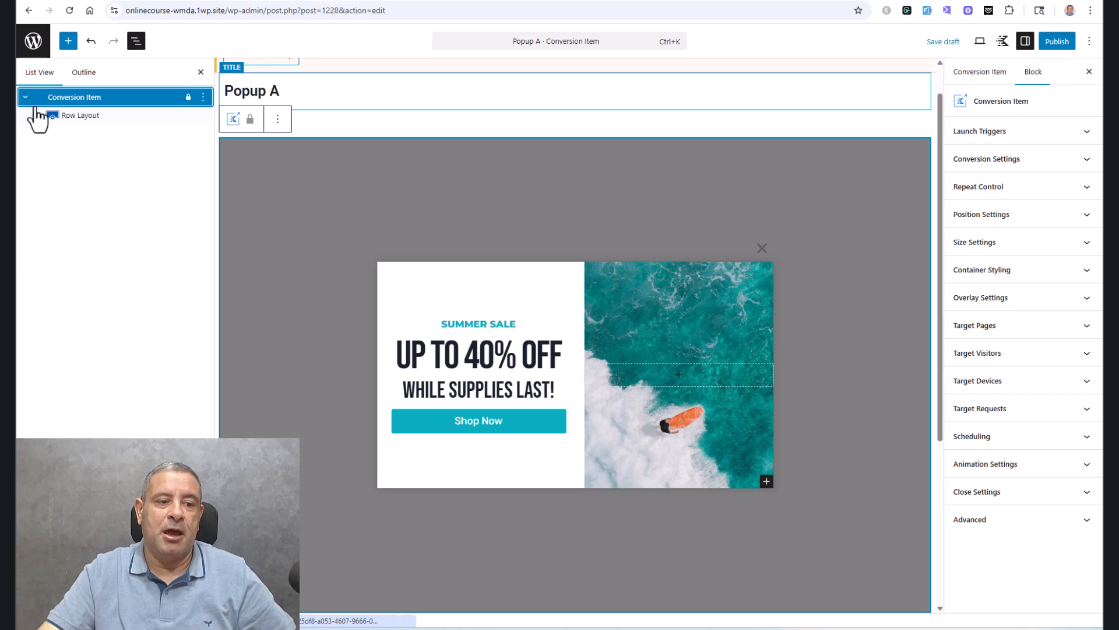
left_click(37, 116)
left_click(71, 115)
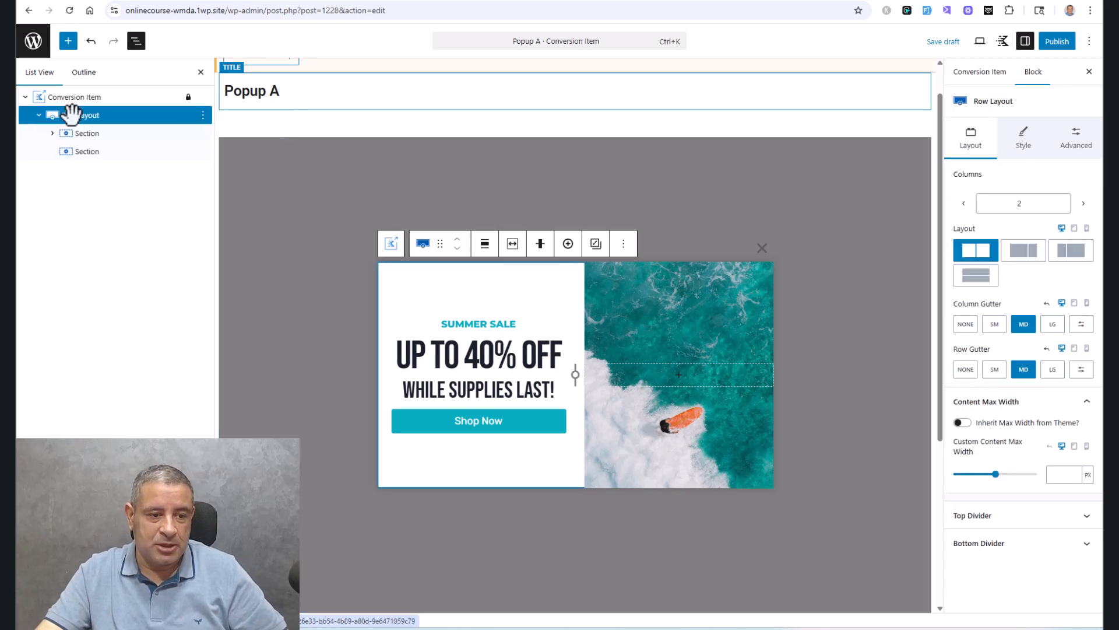
left_click(69, 133)
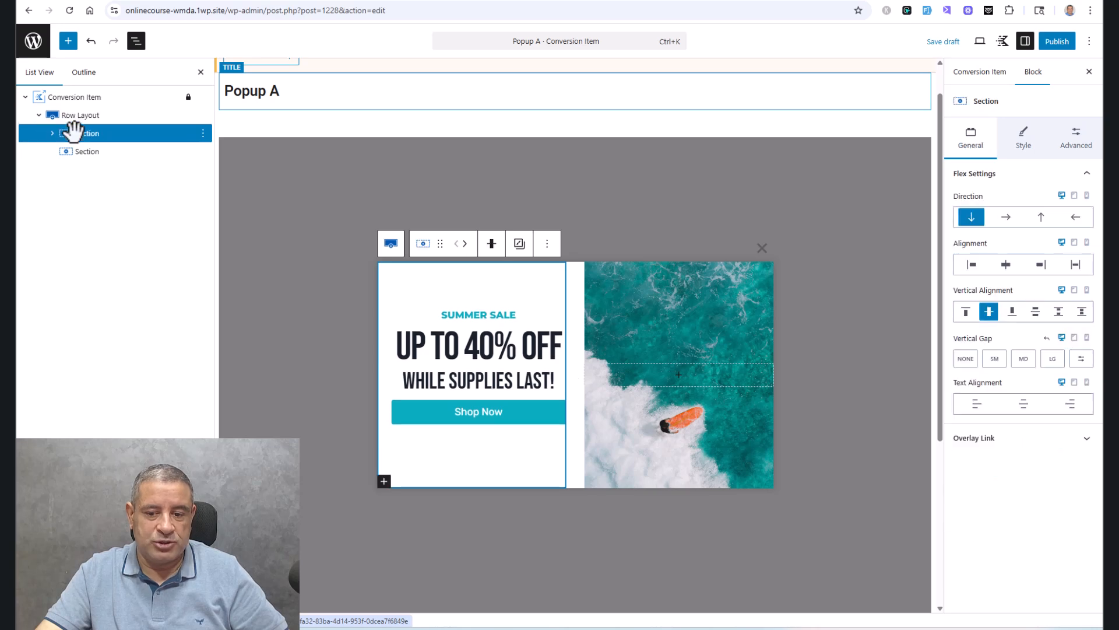
Step: Replace the ocean background image of the second Section with the media library photo of two colleagues high-fiving over a laptop
left_click(705, 291)
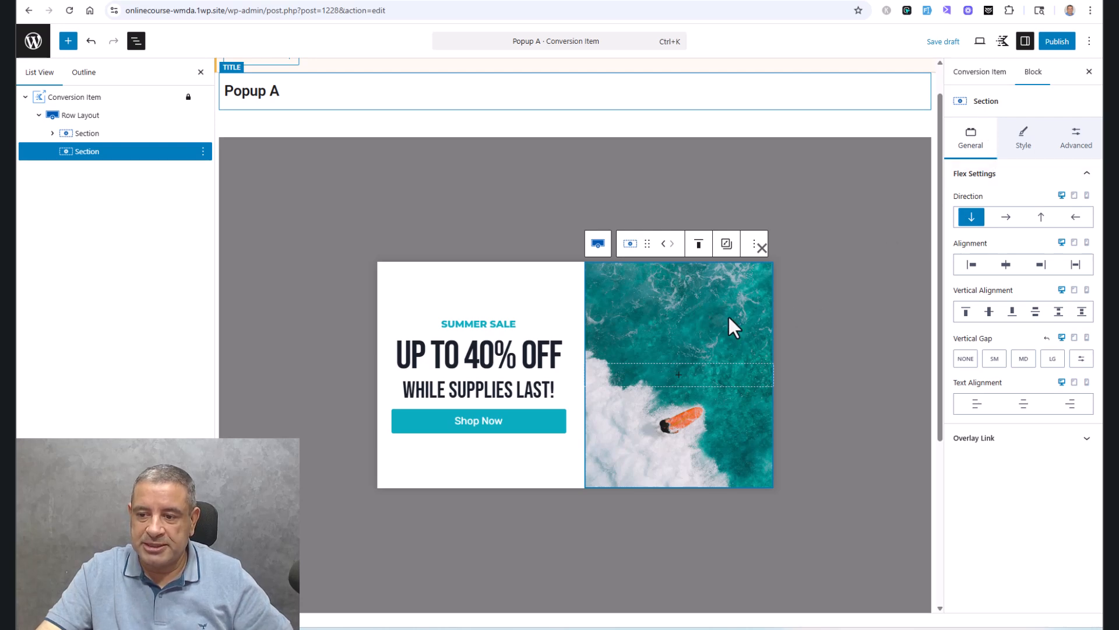
left_click(1021, 138)
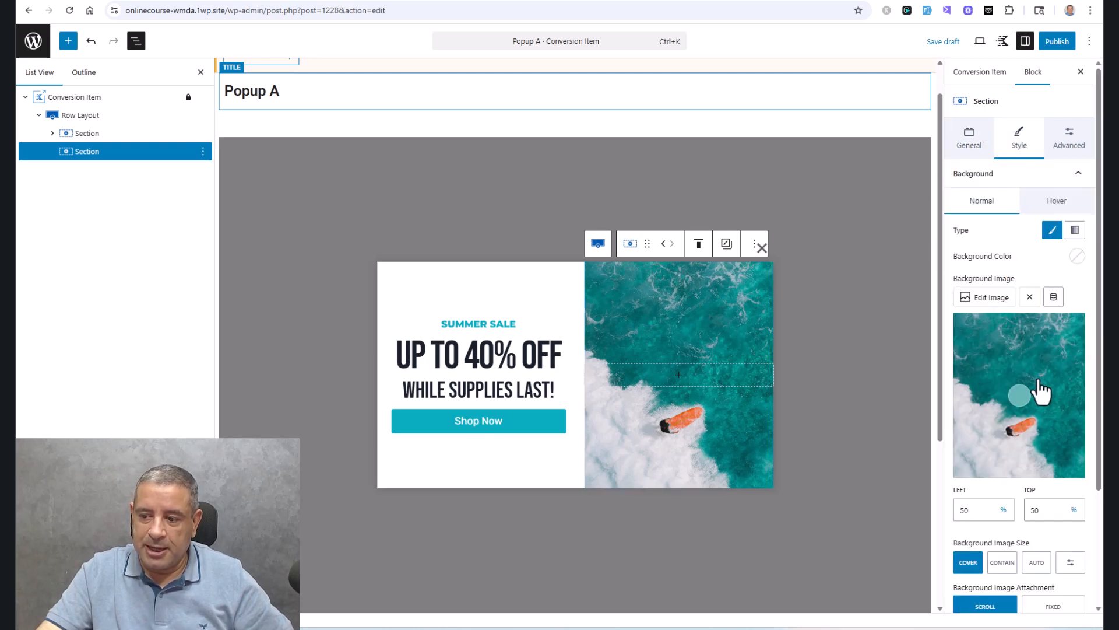
left_click(1029, 297)
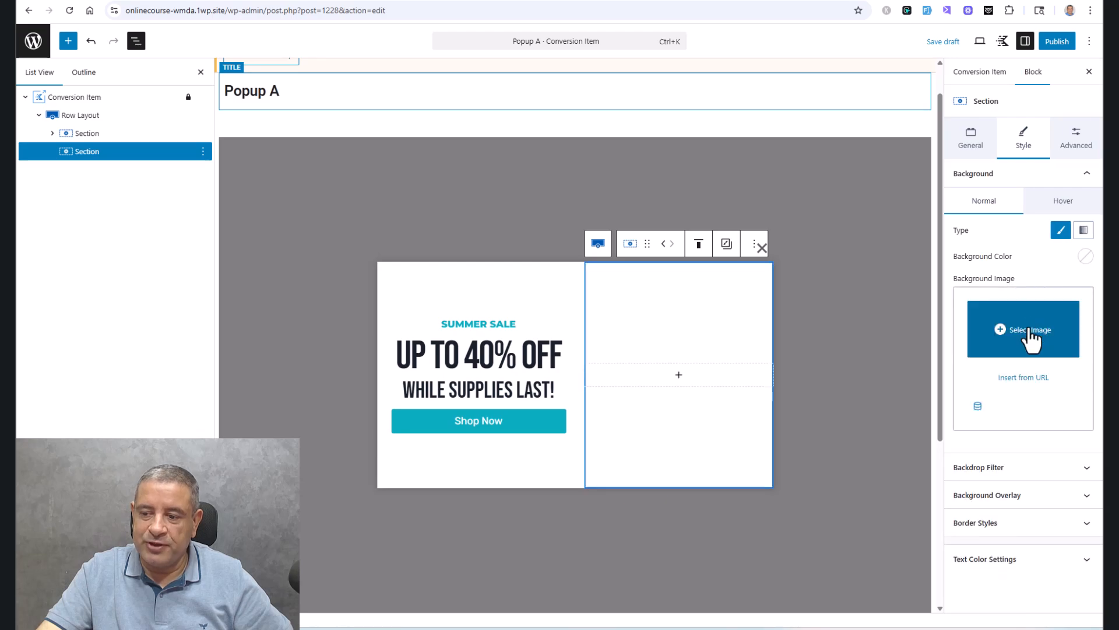
left_click(1030, 340)
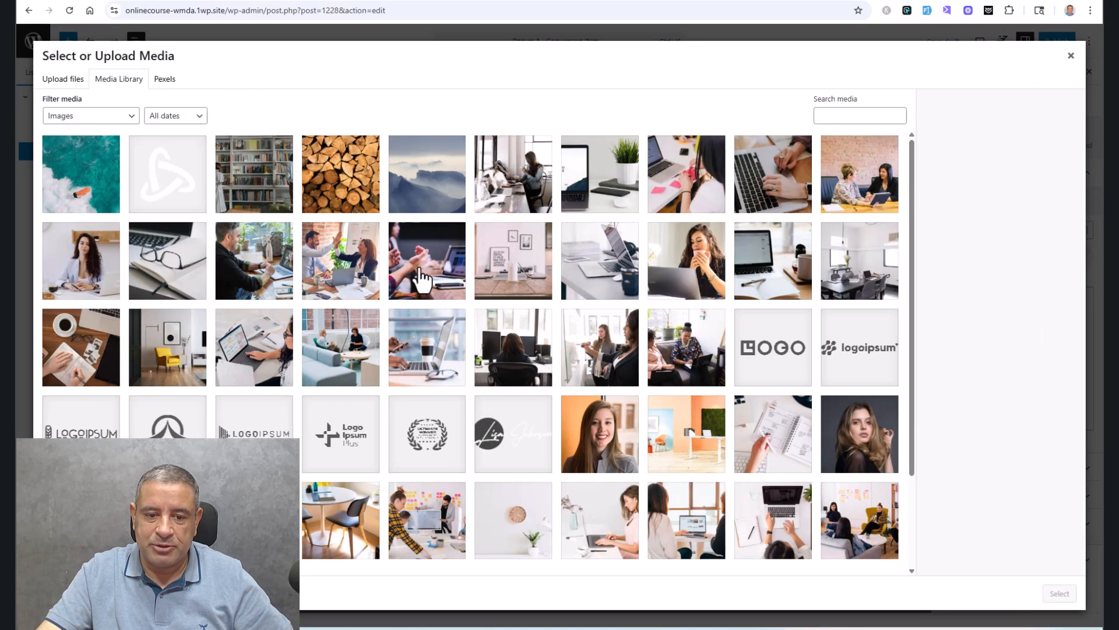
left_click(324, 277)
left_click(1060, 593)
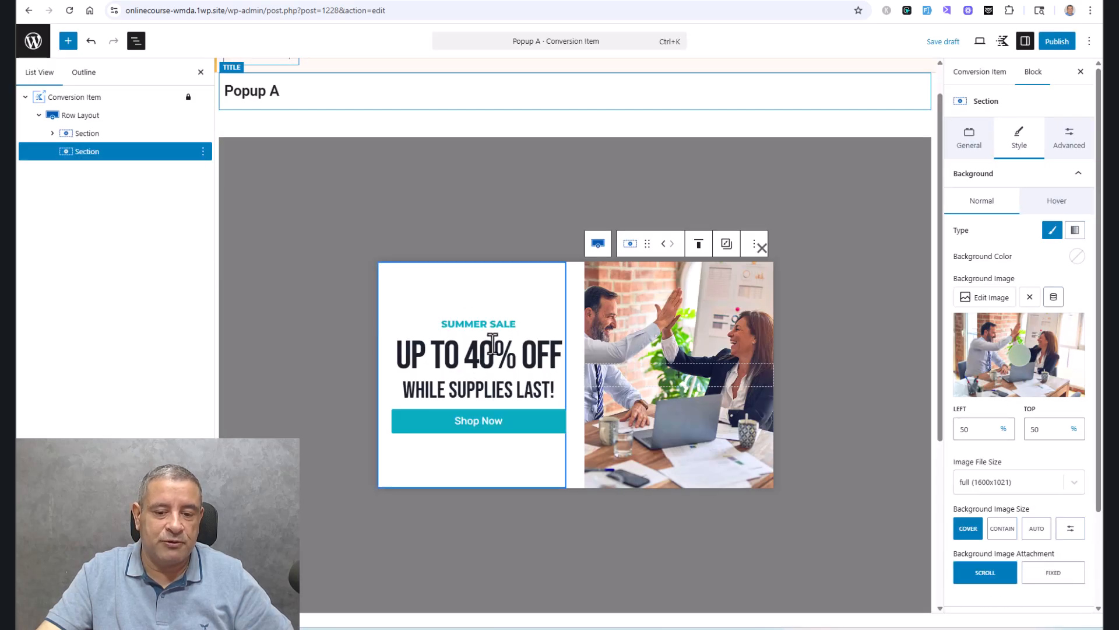
Step: Replace the "Up to 40% off" heading text with "GET FREE TIPS"
triple_click(492, 344)
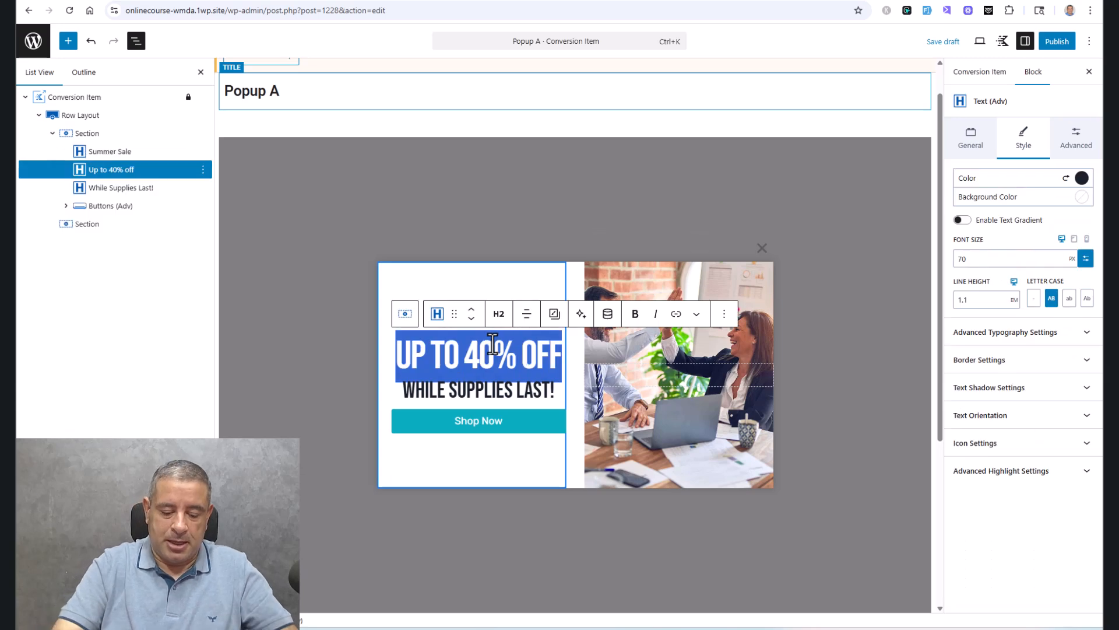
type("gET F")
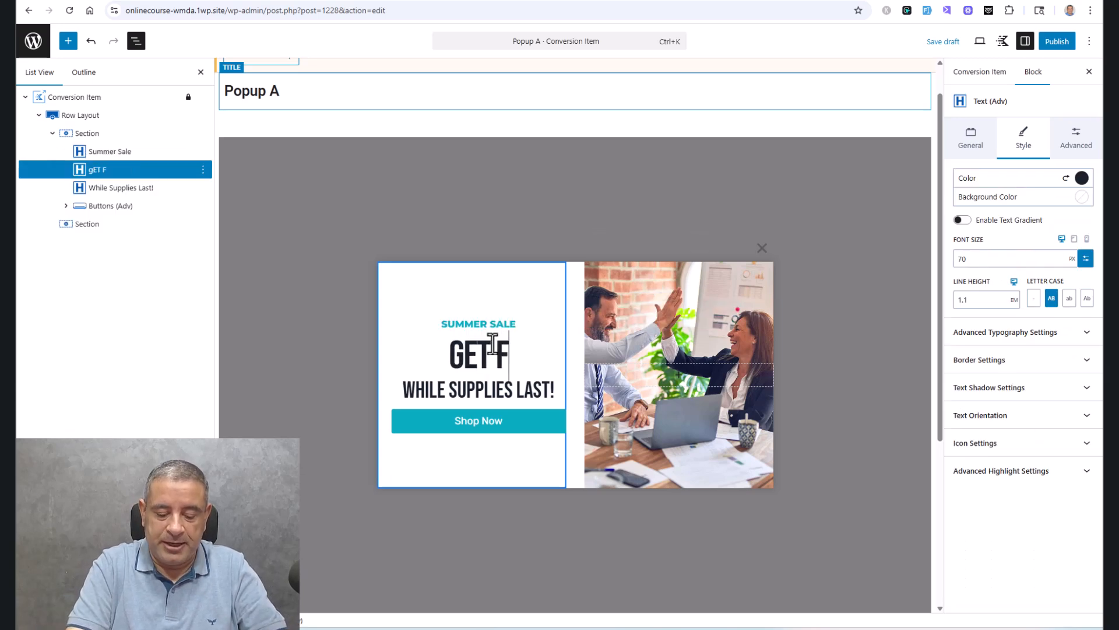
type("REE TIPS")
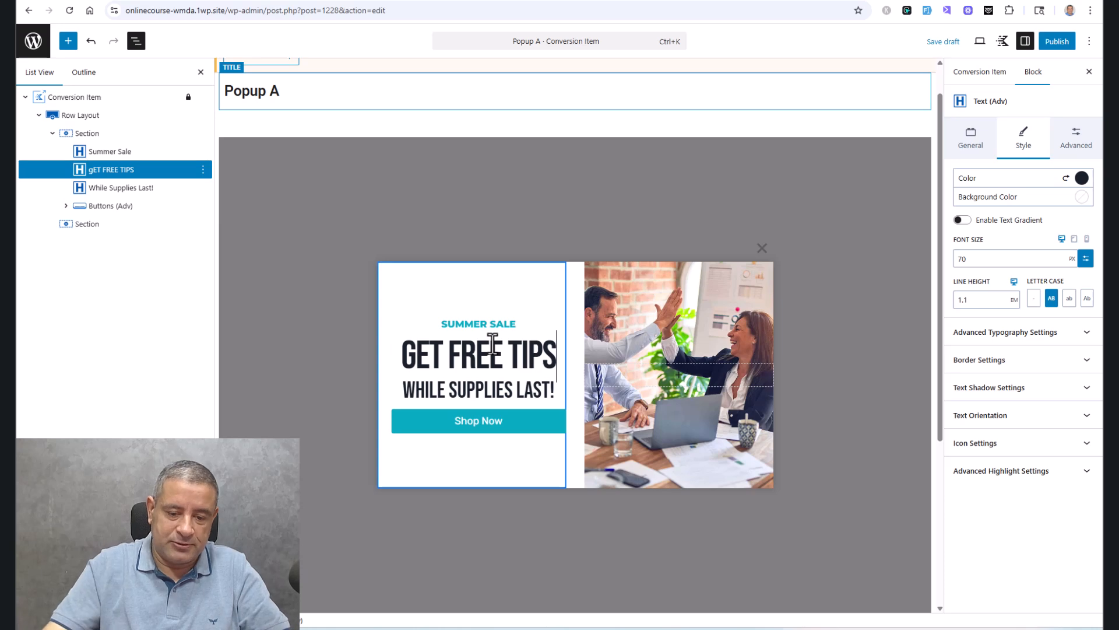
Step: Change the "While supplies last!" line to "FOR A BETTER WORKPLACE"
triple_click(482, 388)
type("f")
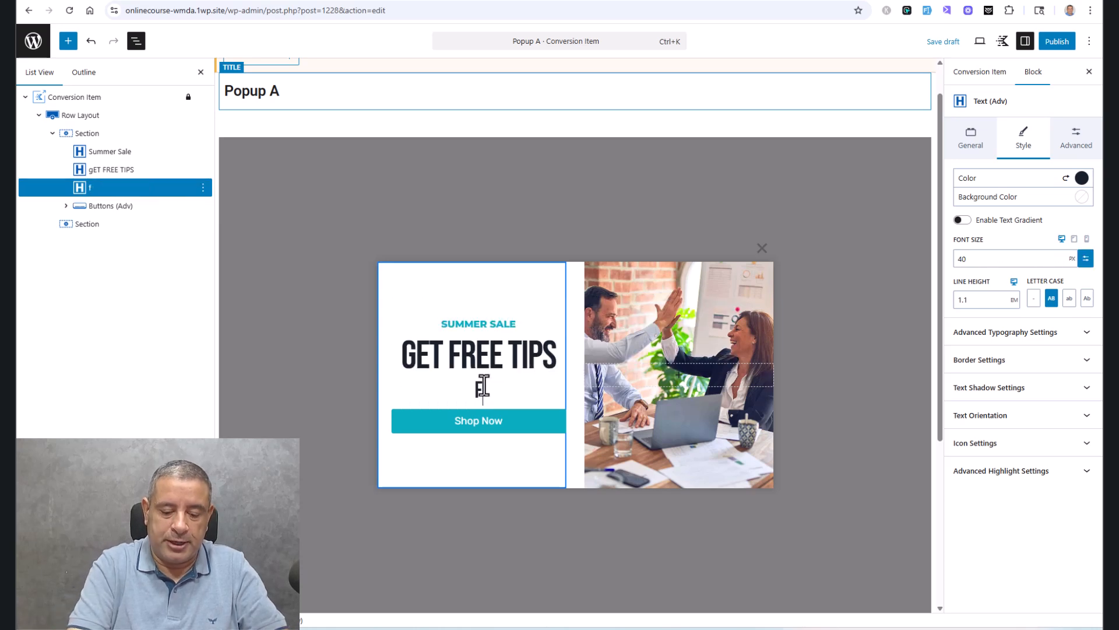
type("OR A BETTER WORK")
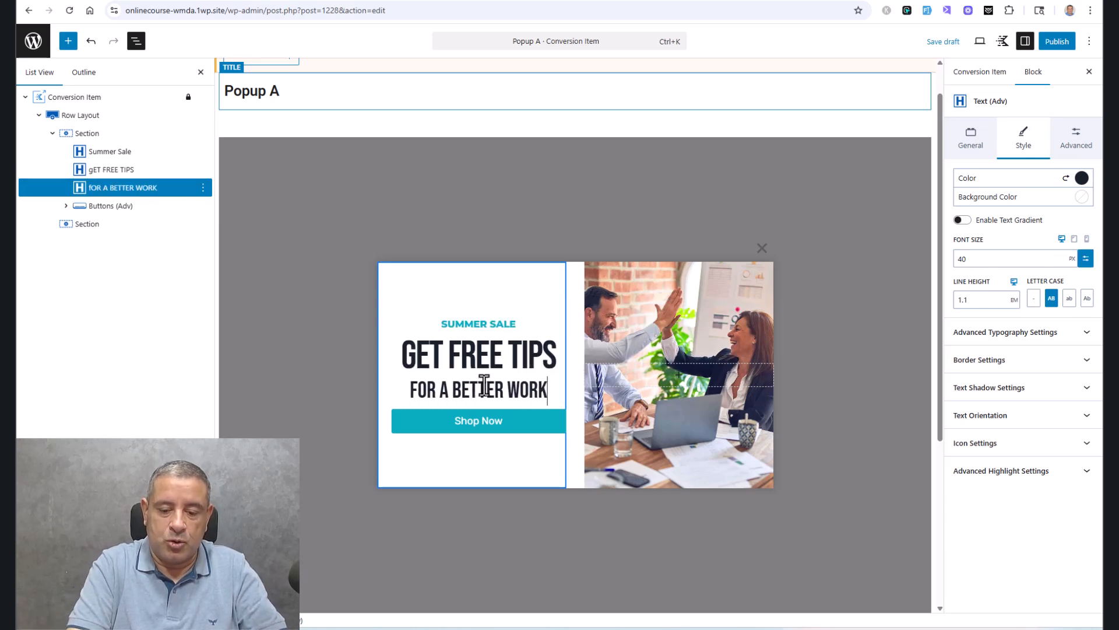
type("PLACE")
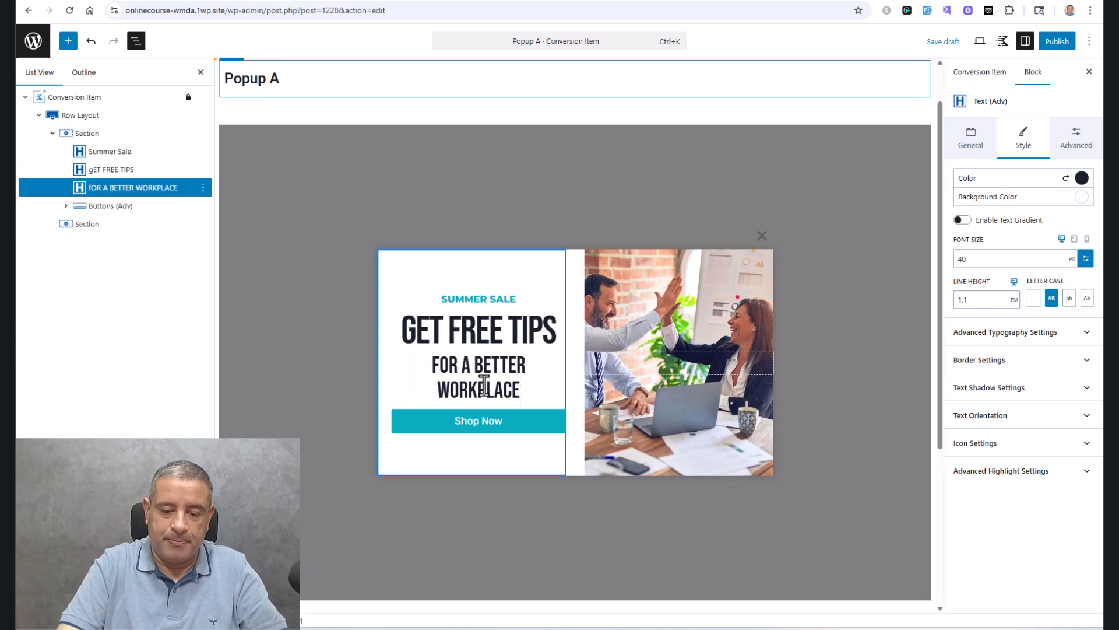
Step: Replace the "Summer Sale" line with "SUBCRIBE TO OUR NEWSLETTER"
triple_click(492, 296)
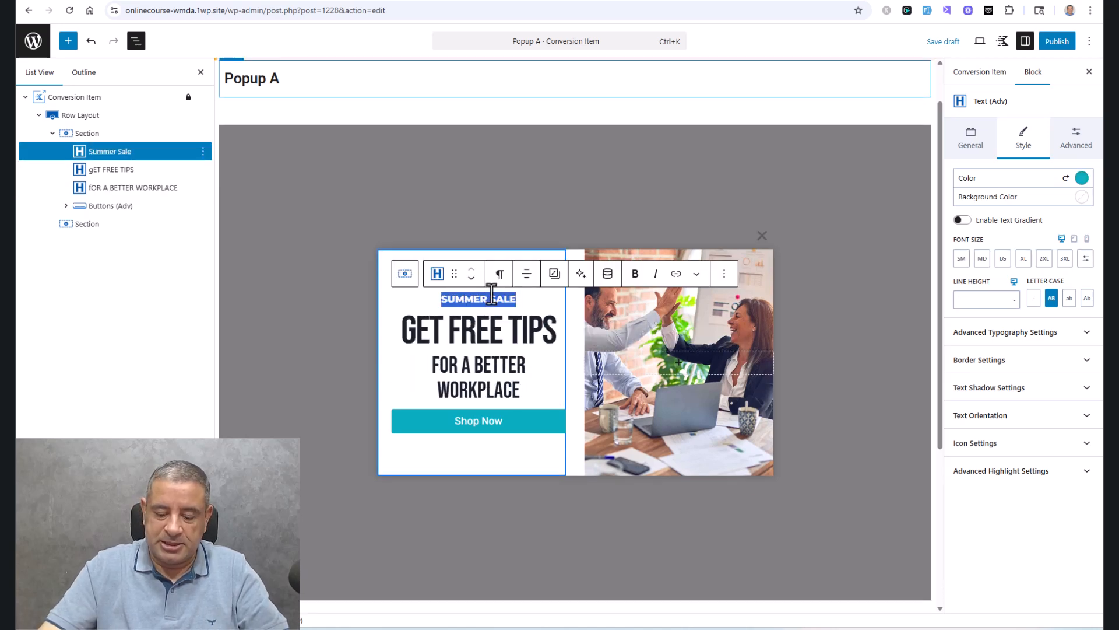
type("SUB")
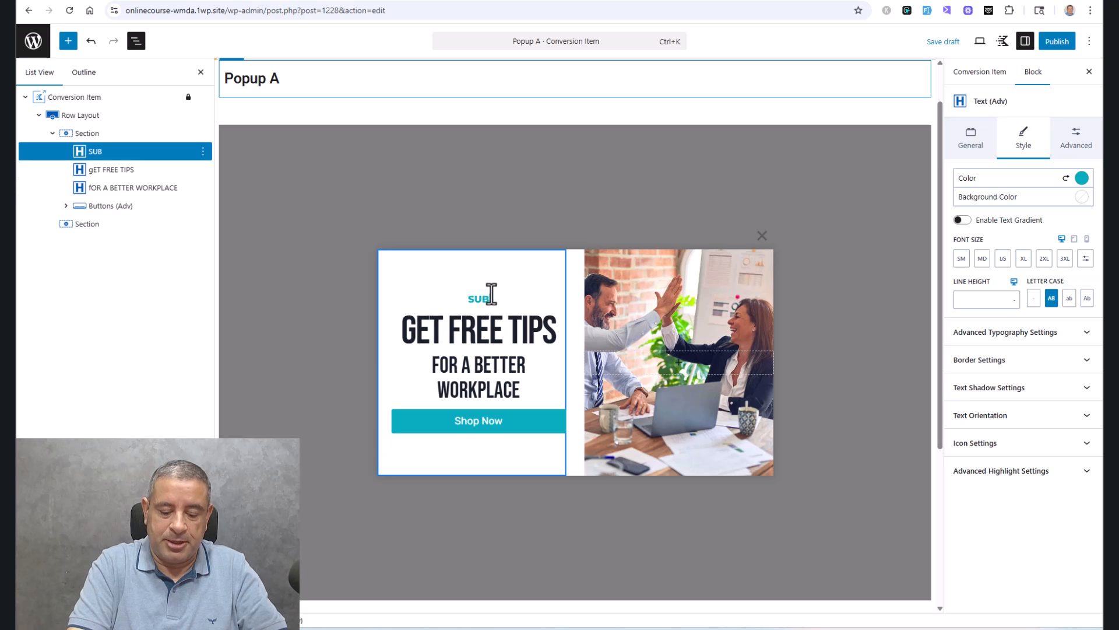
type("CRIBE TO OUR NEW")
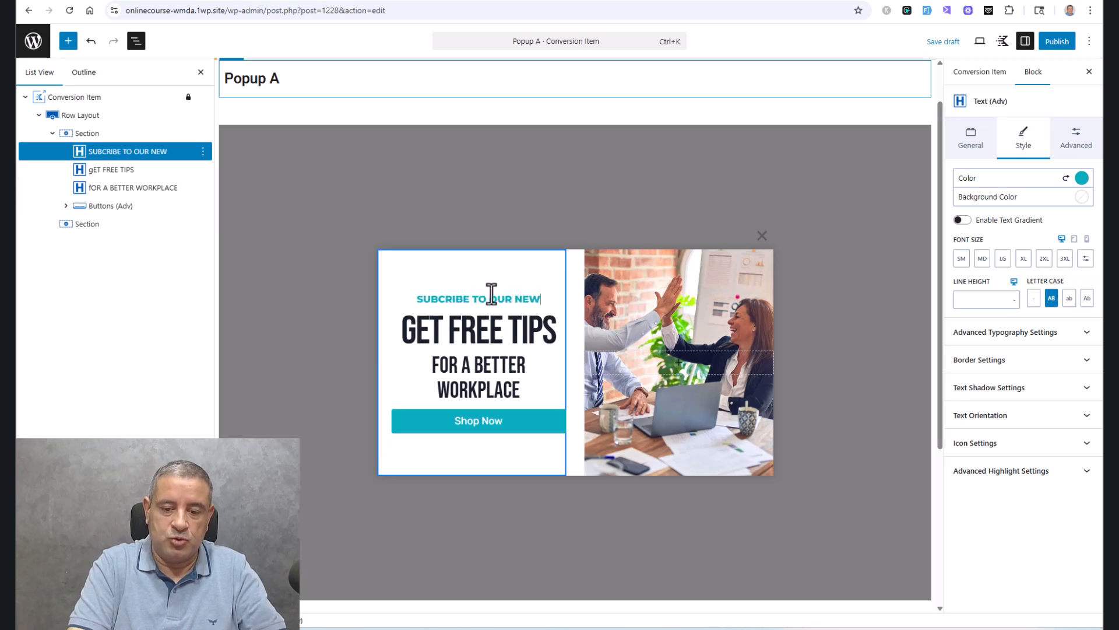
type("SLETTER")
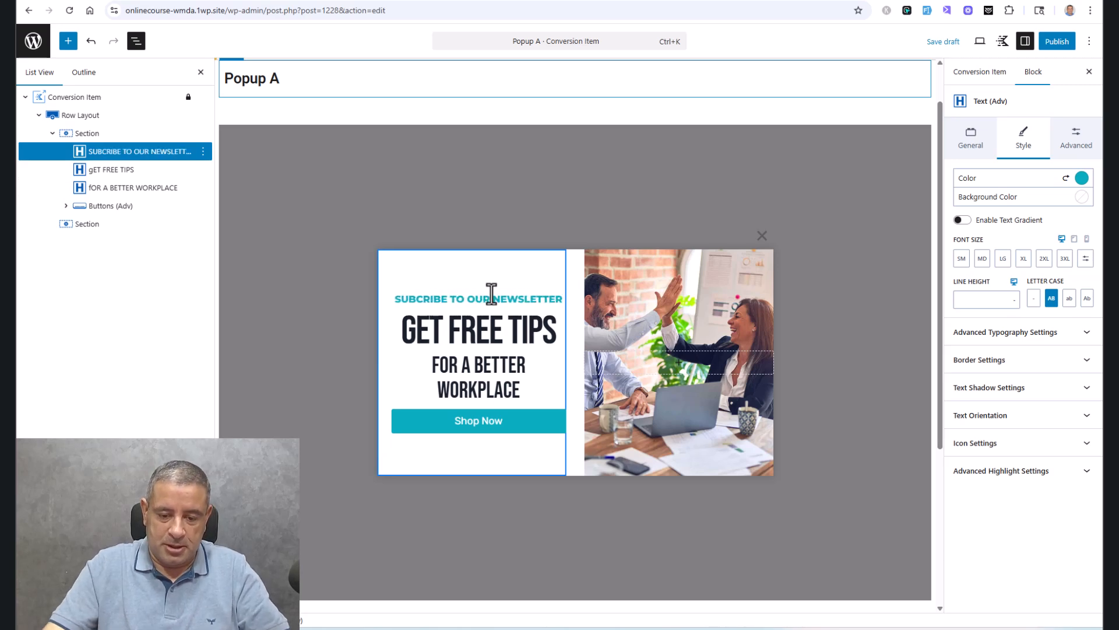
Step: Delete the Buttons (Adv) block that holds the "Shop Now" button
left_click(489, 432)
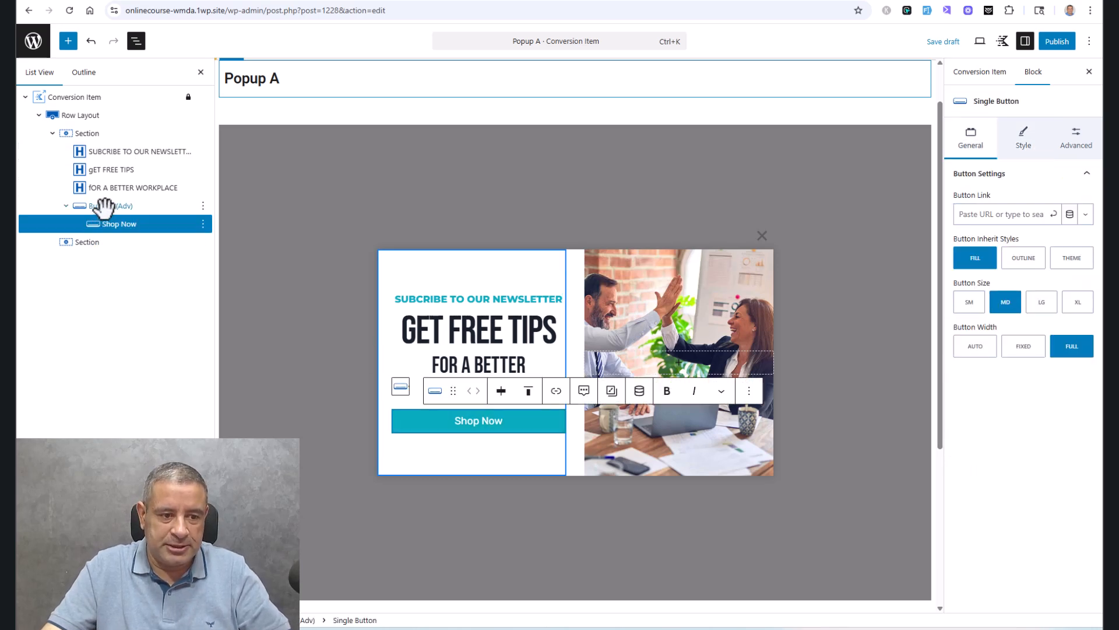
left_click(103, 207)
left_click(203, 206)
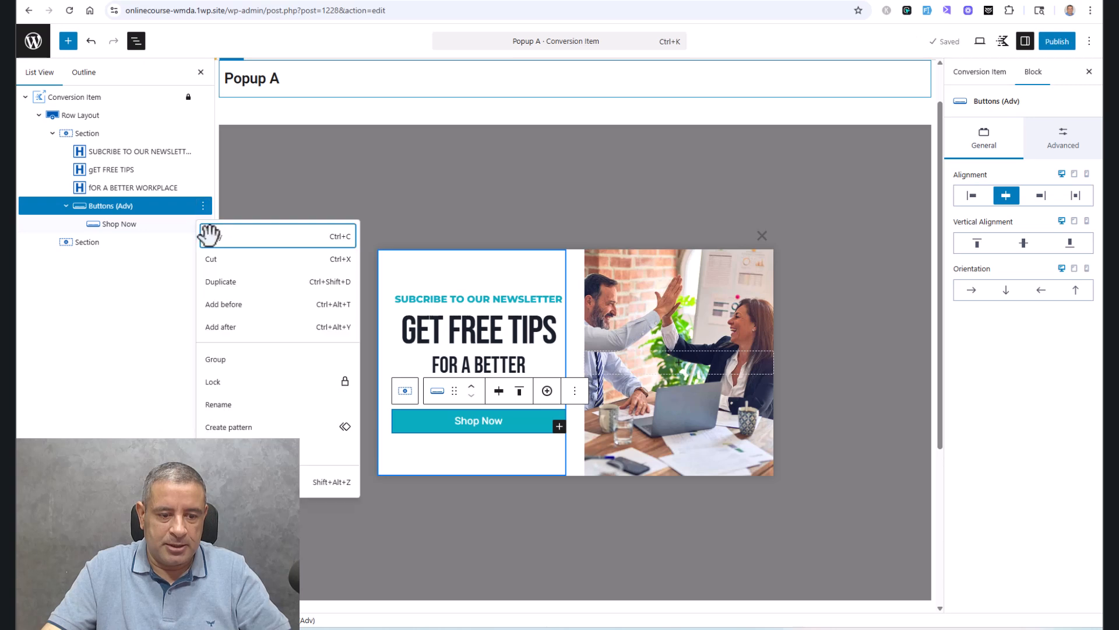
left_click(263, 482)
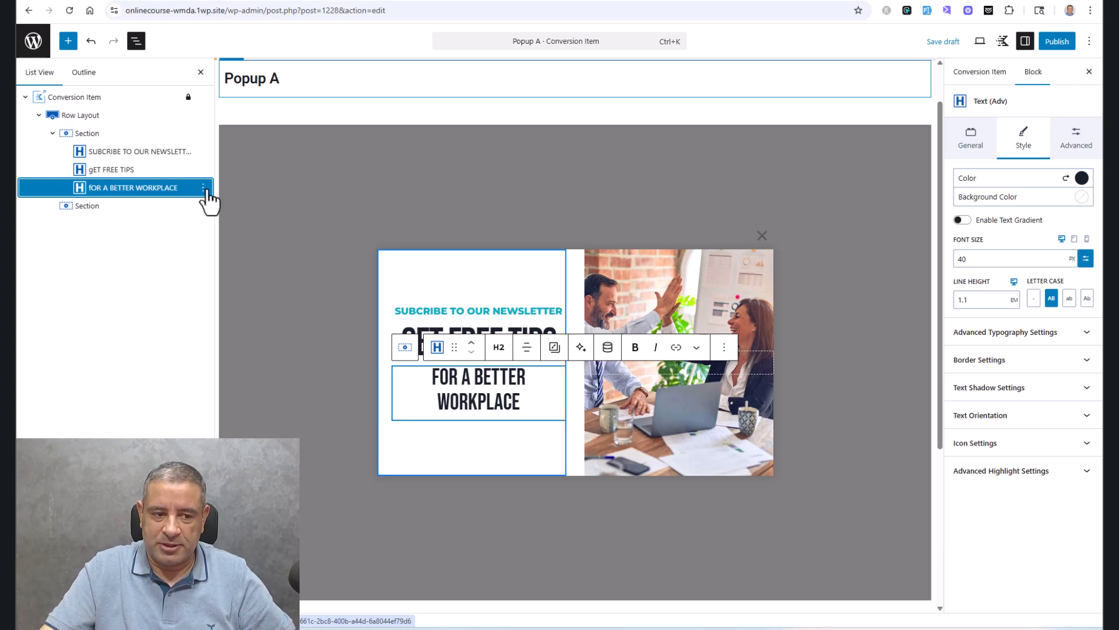
Step: Insert a Form (Adv) block directly after the "FOR A BETTER WORKPLACE" text
left_click(724, 347)
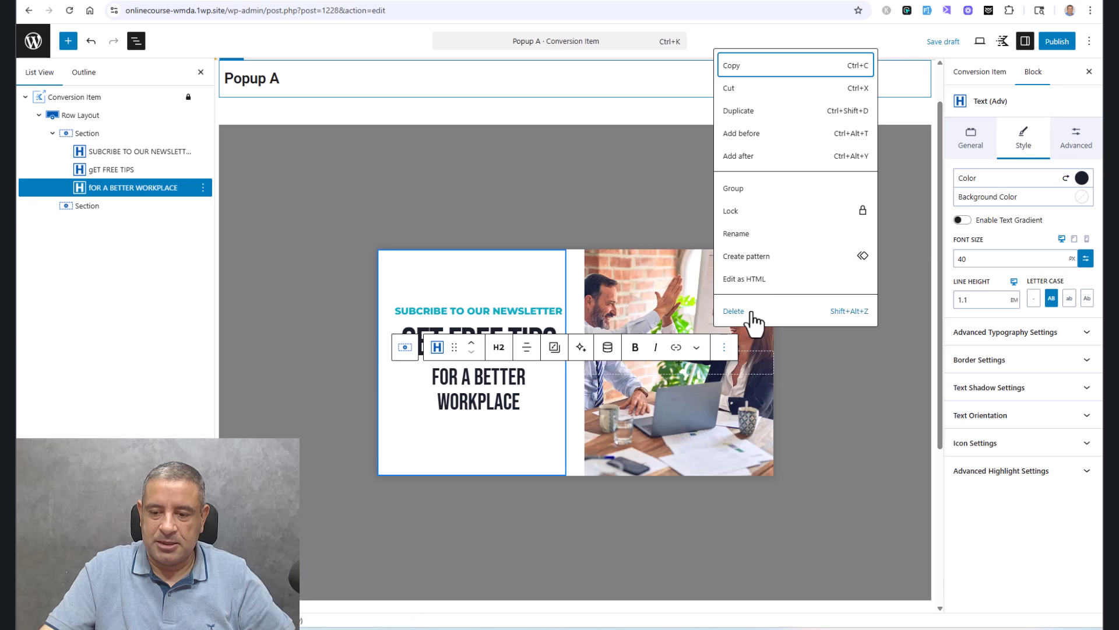
left_click(757, 156)
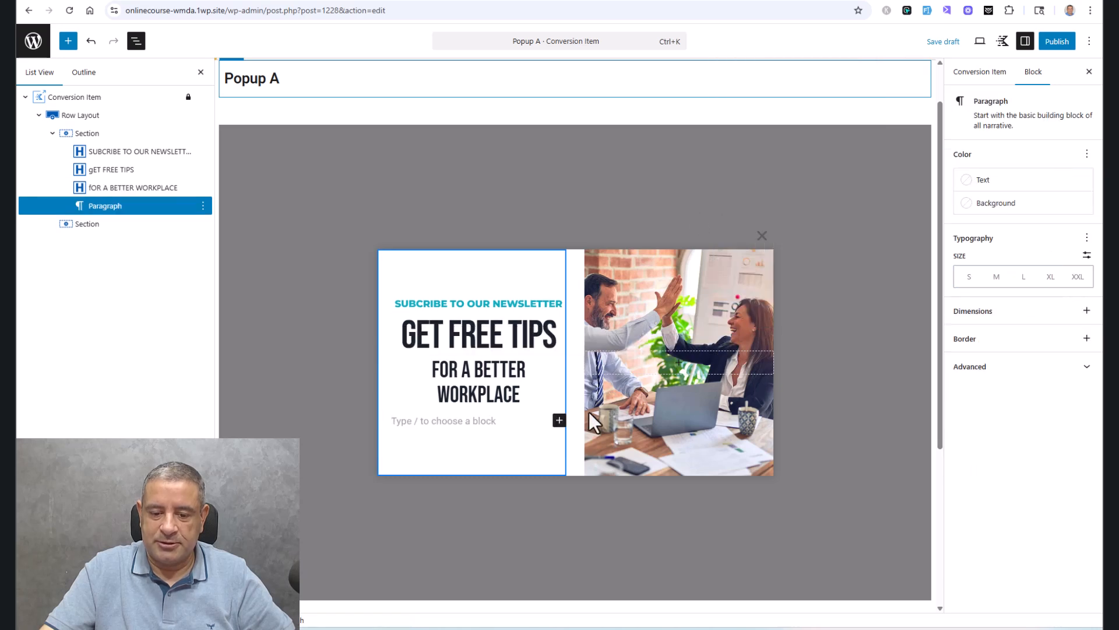
left_click(559, 421)
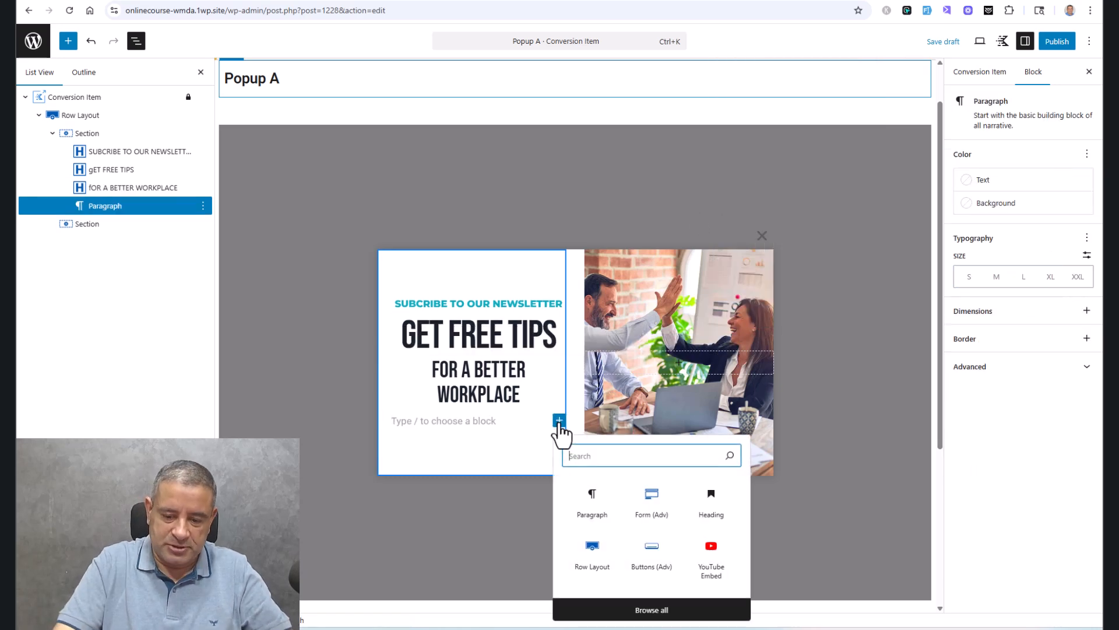
left_click(650, 505)
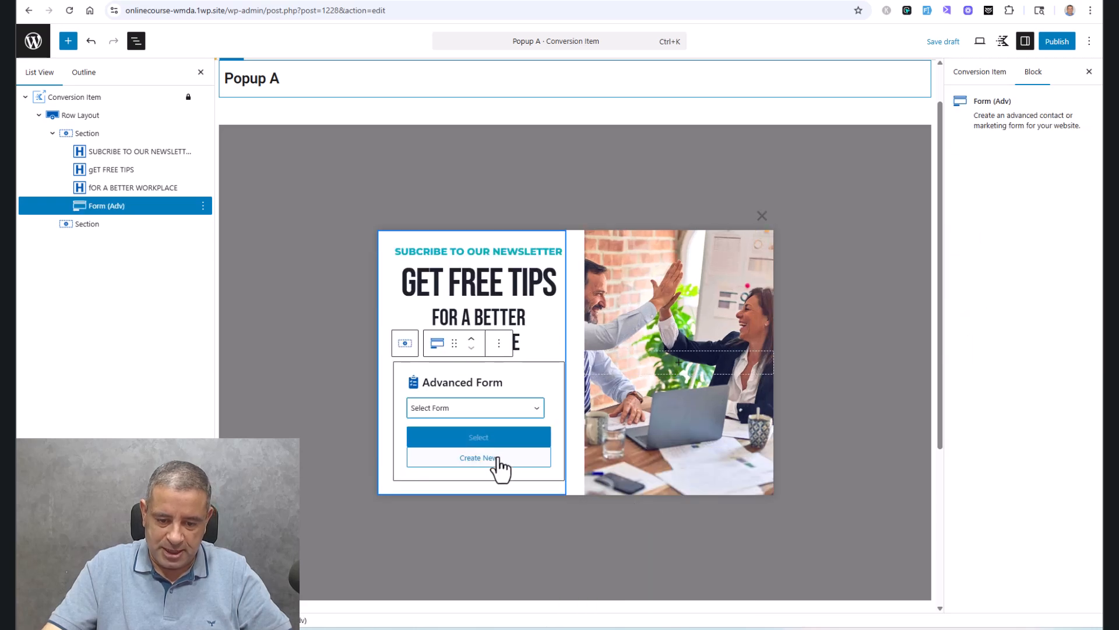
Step: Start a new form in the Form (Adv) block with the subscribe layout and the Basic style
left_click(490, 459)
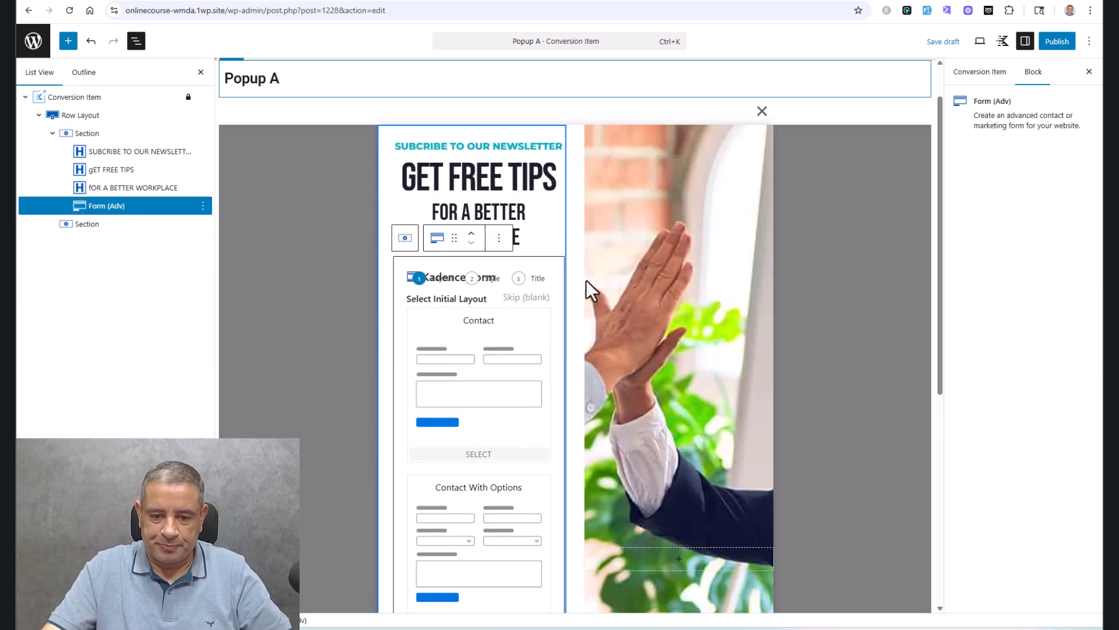
left_click_drag(939, 254, 939, 357)
left_click(481, 482)
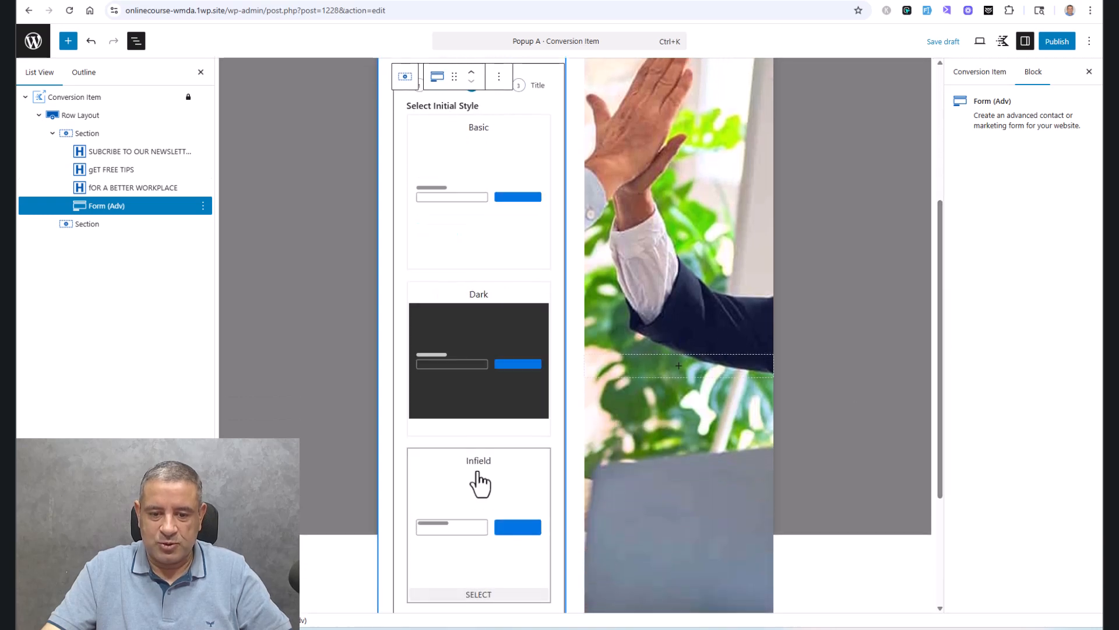
left_click(466, 173)
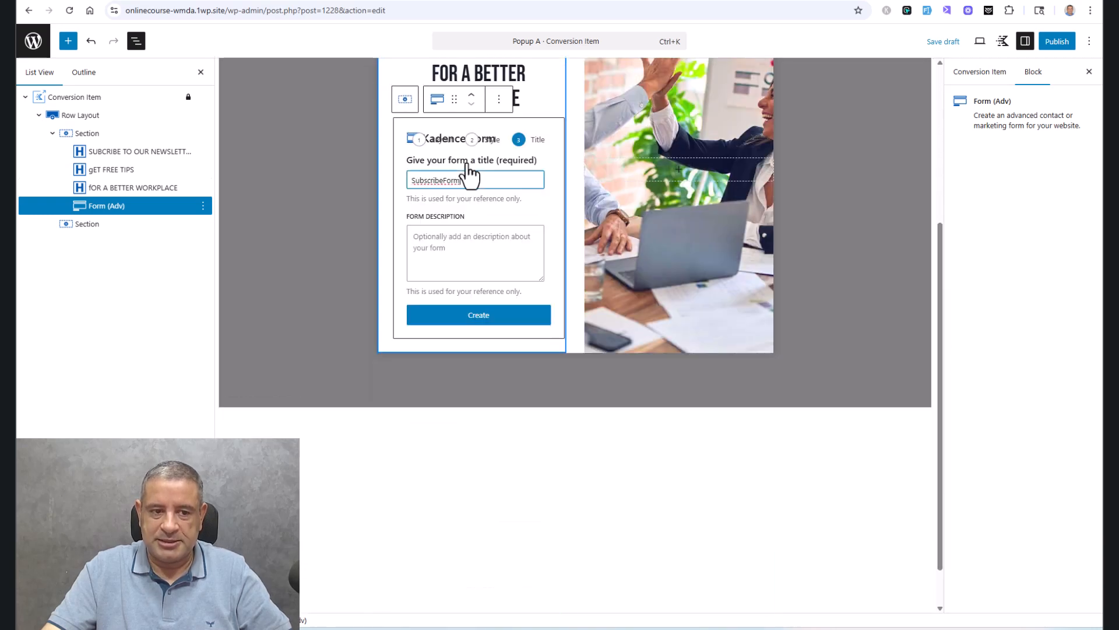
Step: Title the new form "SubscribeForm A" and create it
left_click(200, 72)
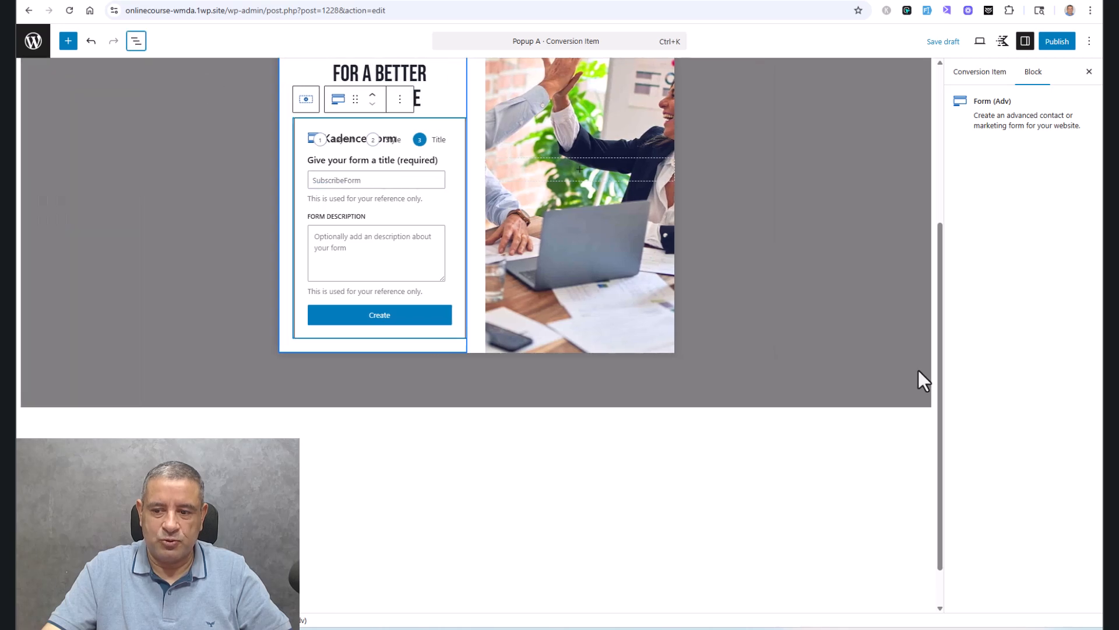
scroll(936, 404, "up", 3)
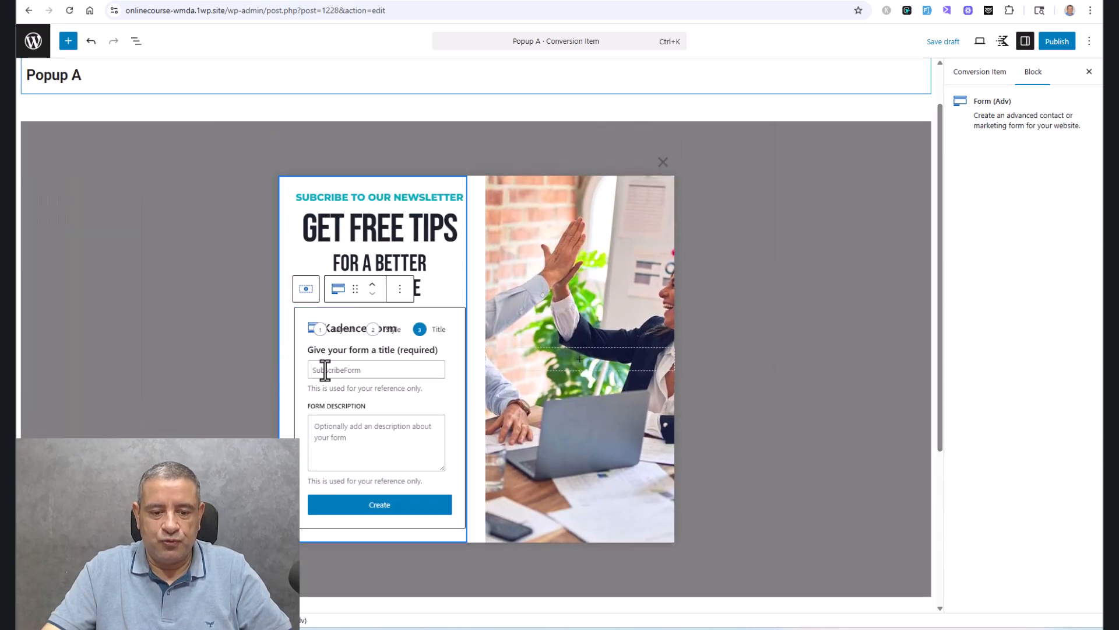
left_click(390, 370)
type("a")
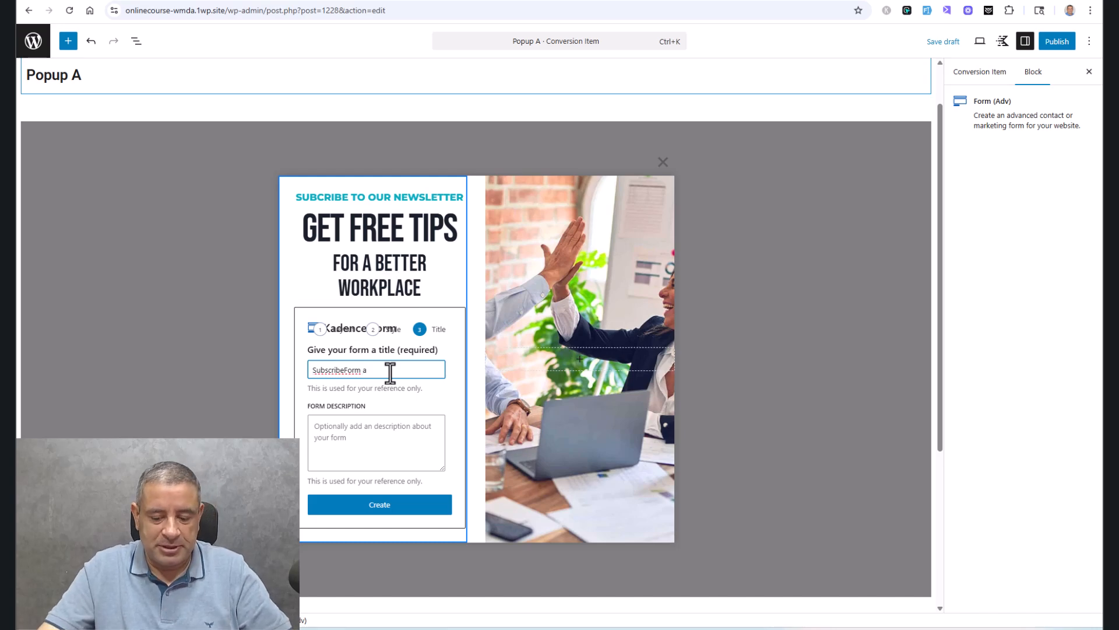
key("BackSpace")
type("A")
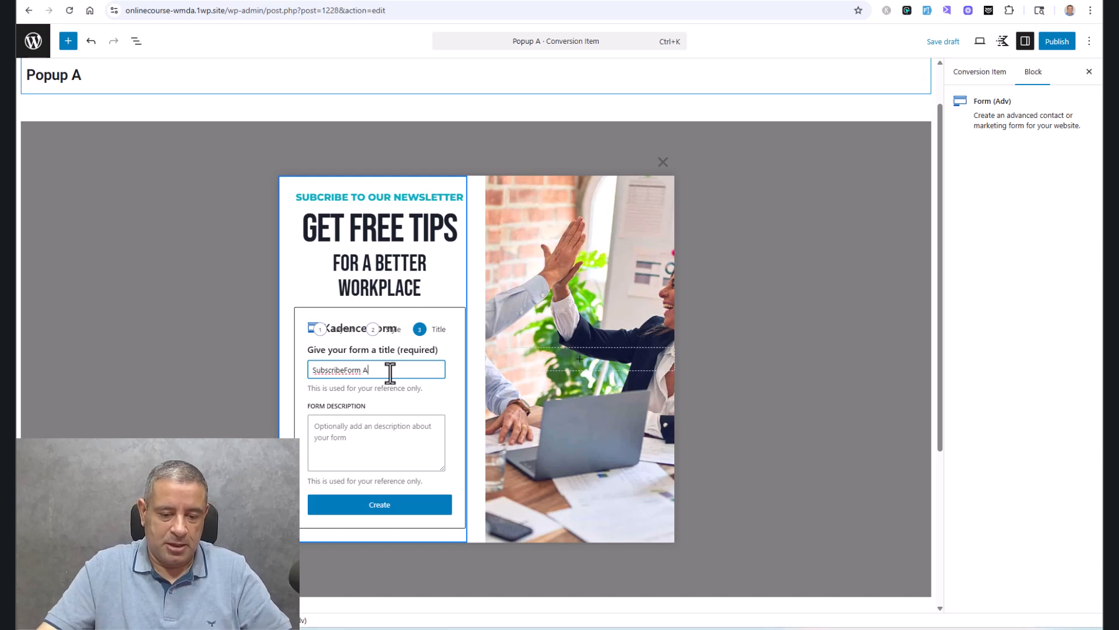
left_click(399, 512)
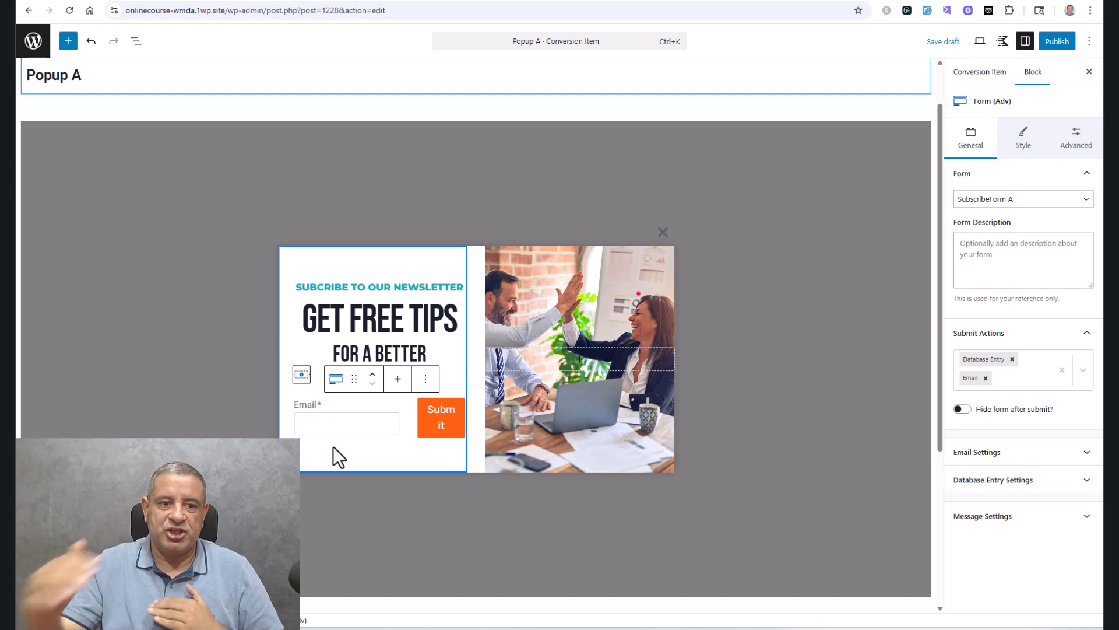
Step: Collapse the Row Layout inside the form to rows so the email field and Submit button stack
left_click(137, 47)
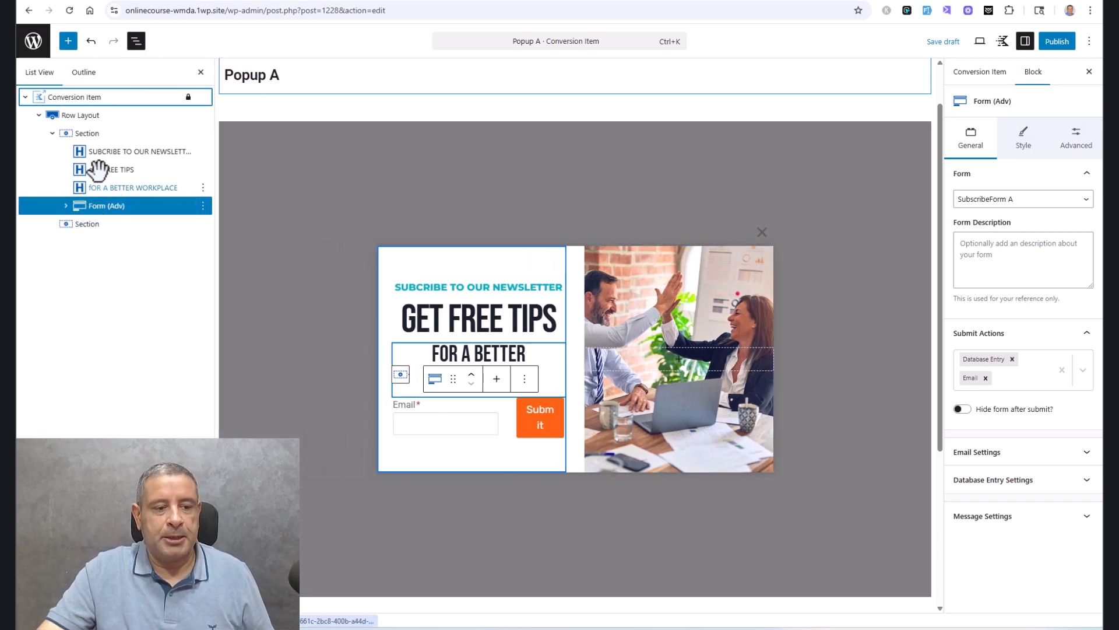
left_click(65, 209)
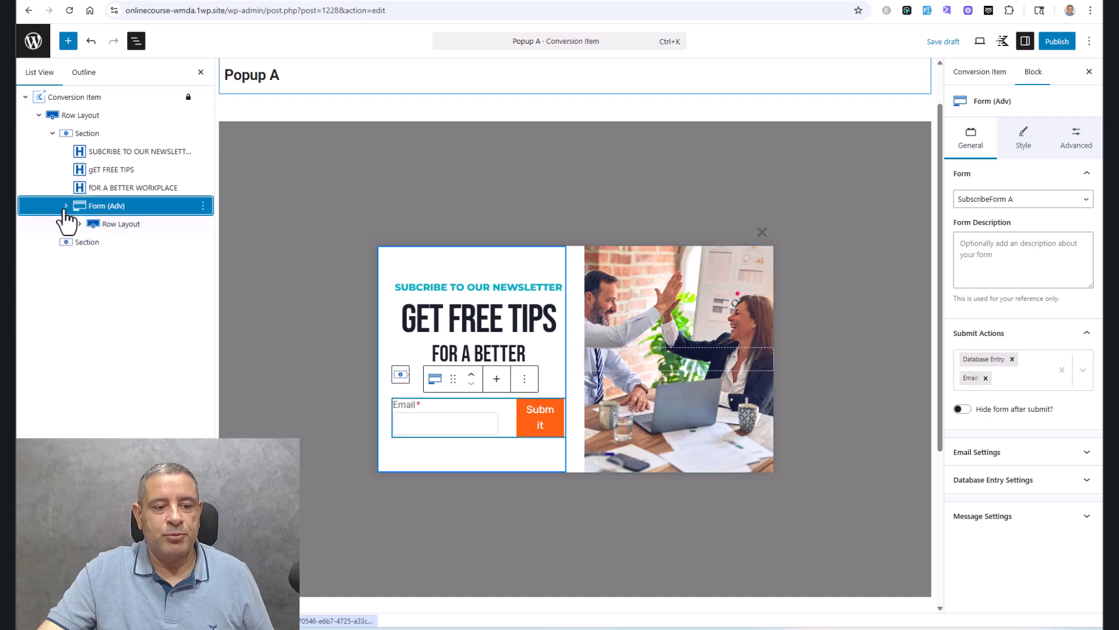
left_click(110, 224)
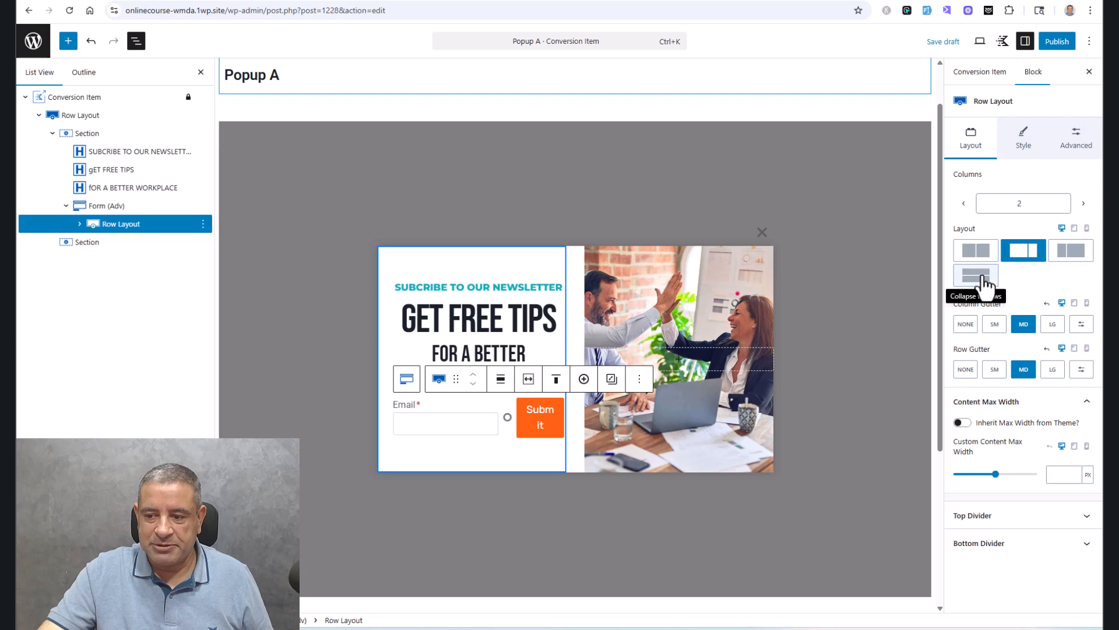
left_click(984, 284)
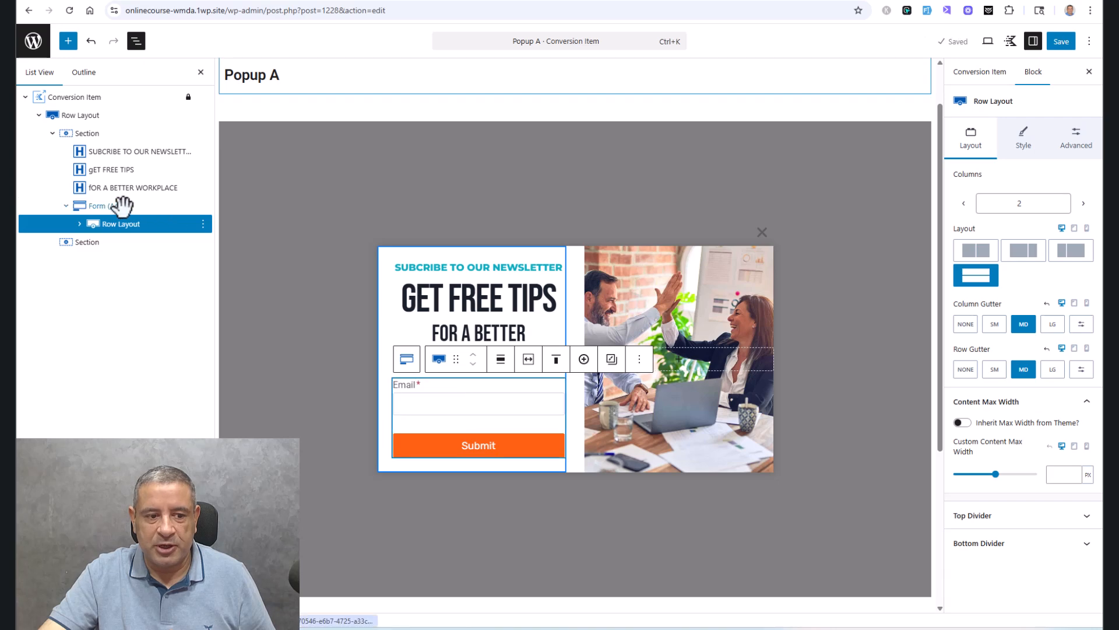
Step: Examine the submit actions available for the Form (Adv) block
left_click(121, 205)
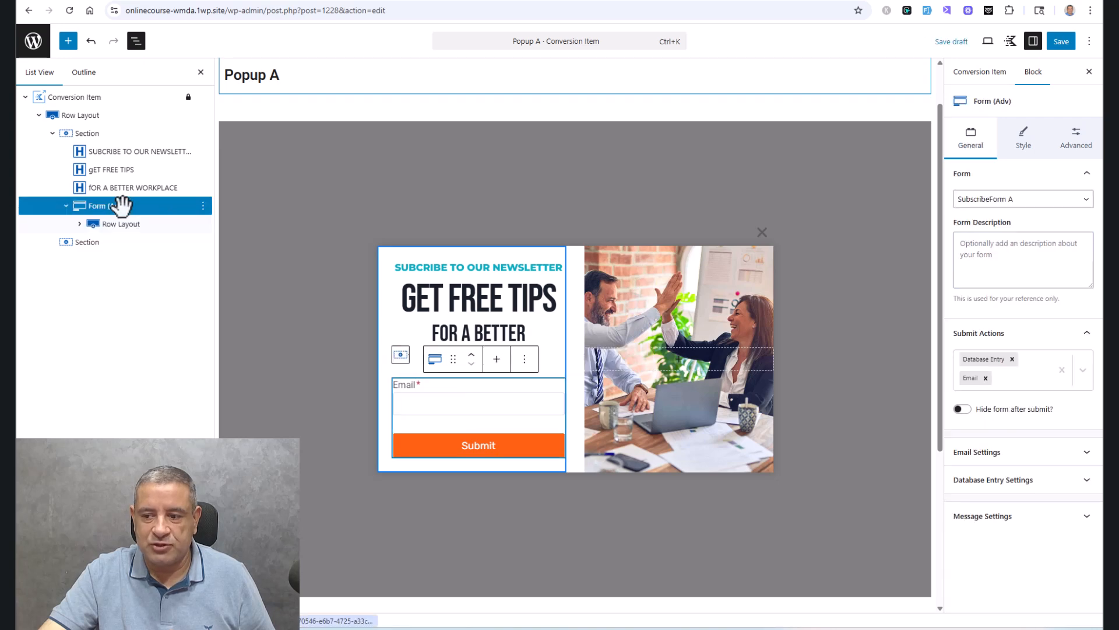
left_click(1082, 380)
left_click_drag(1090, 425, 1089, 442)
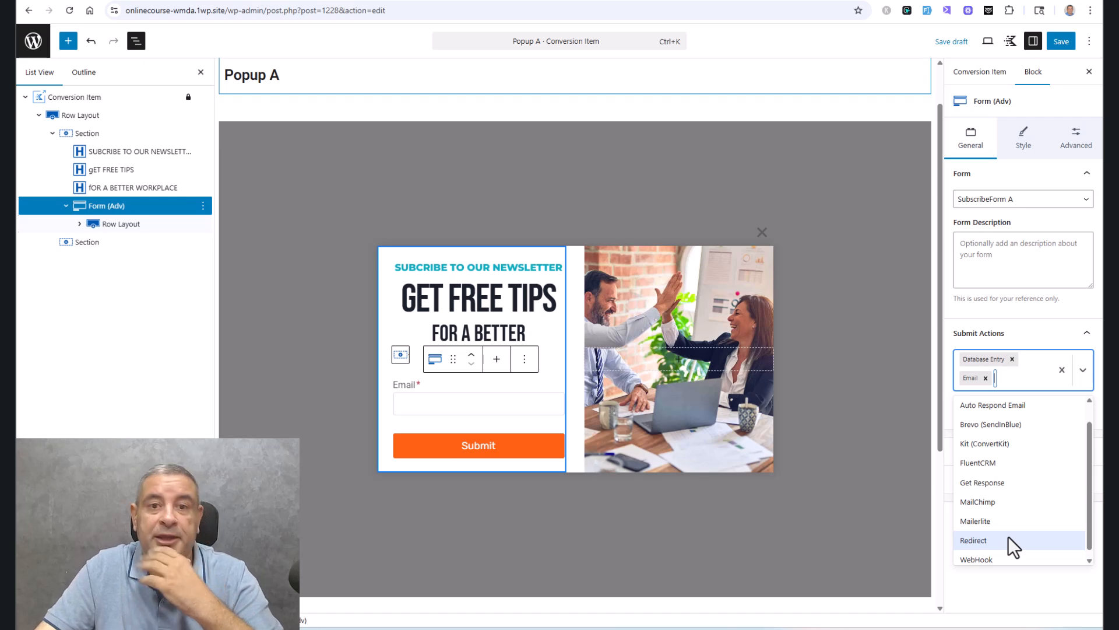
Step: Hide the block structure, select the Conversion Item and set its launch trigger to On Load
left_click(200, 72)
left_click(855, 295)
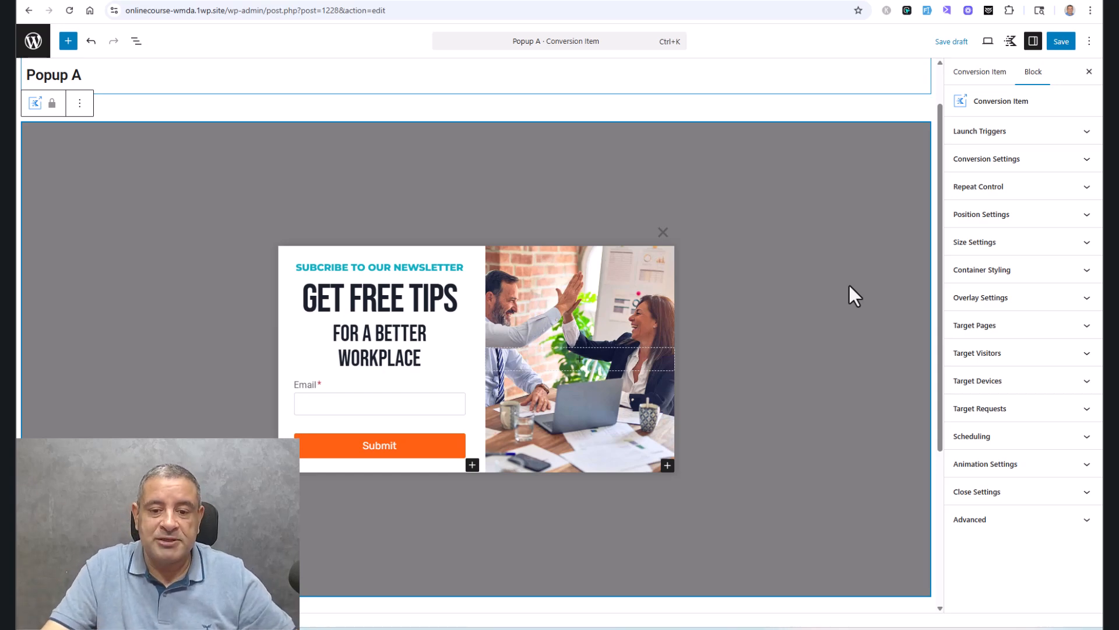
left_click(1023, 134)
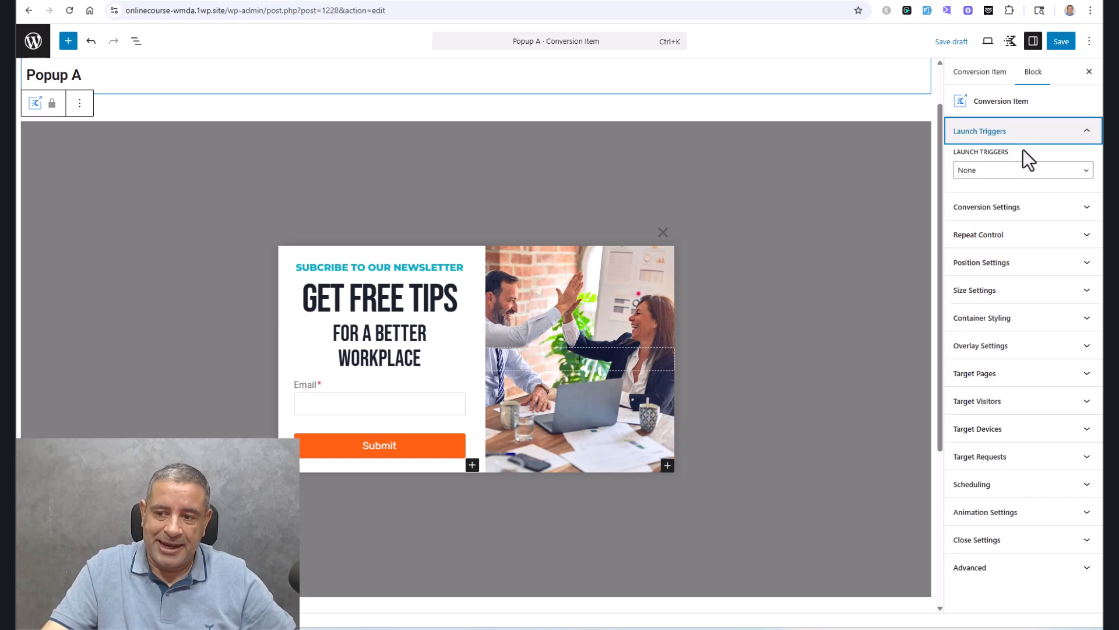
left_click(1025, 171)
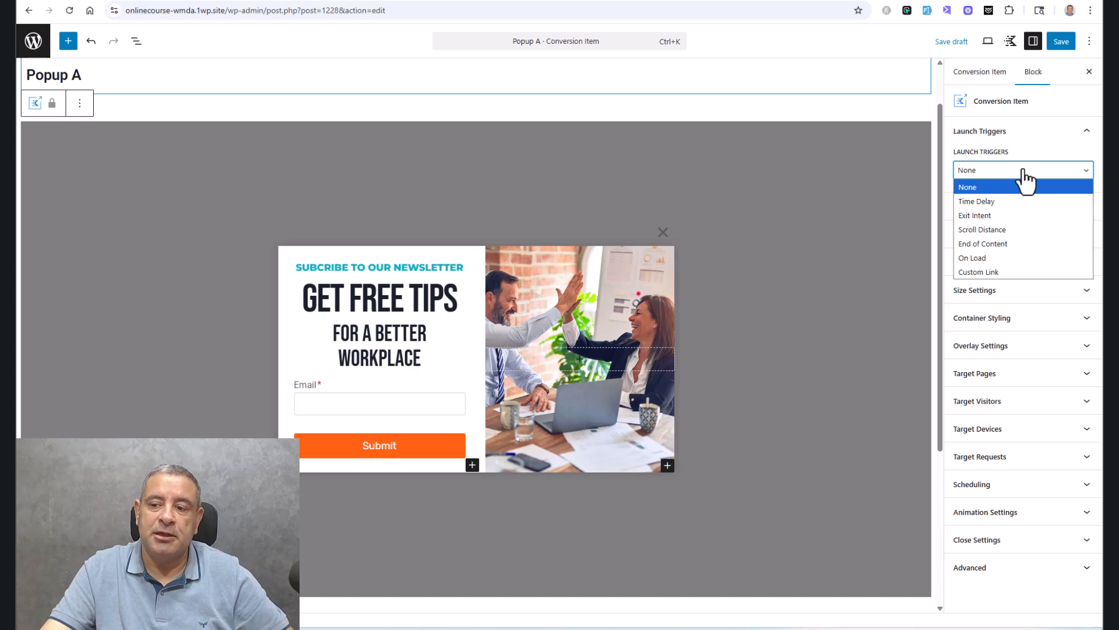
left_click(1015, 258)
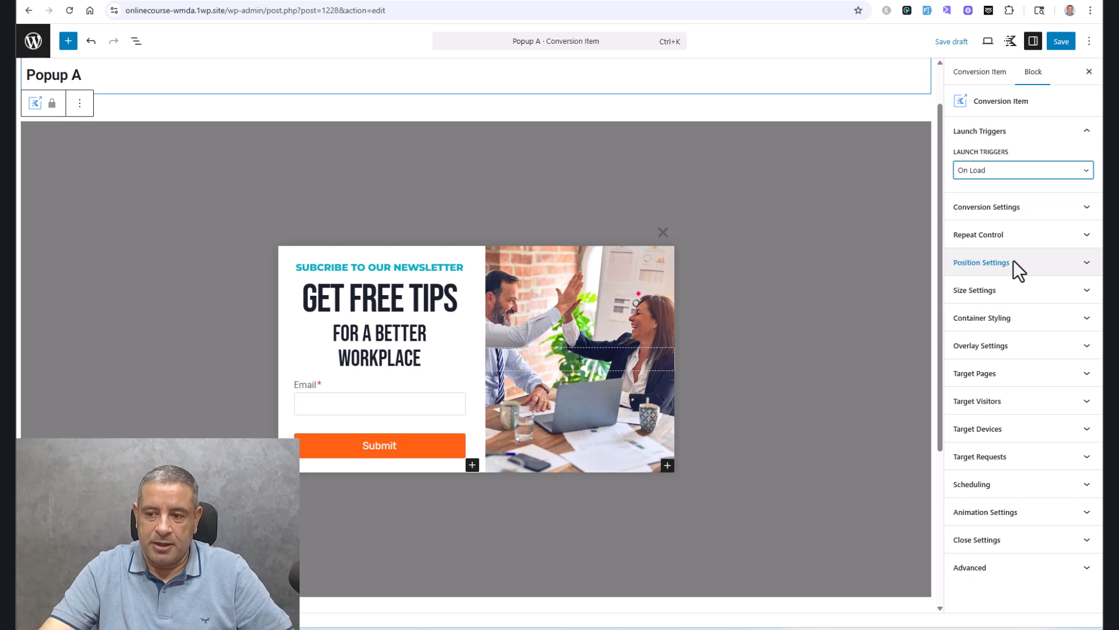
Step: Switch the launch trigger to Time Delay and select its delay value in milliseconds
left_click(1019, 173)
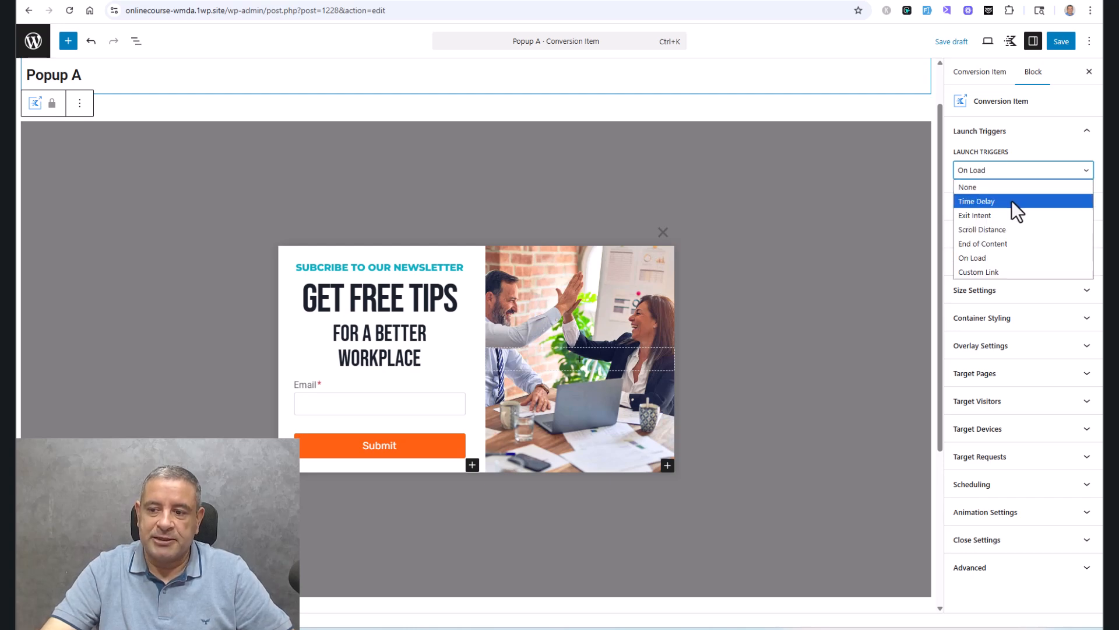
left_click(1012, 201)
double_click(1047, 208)
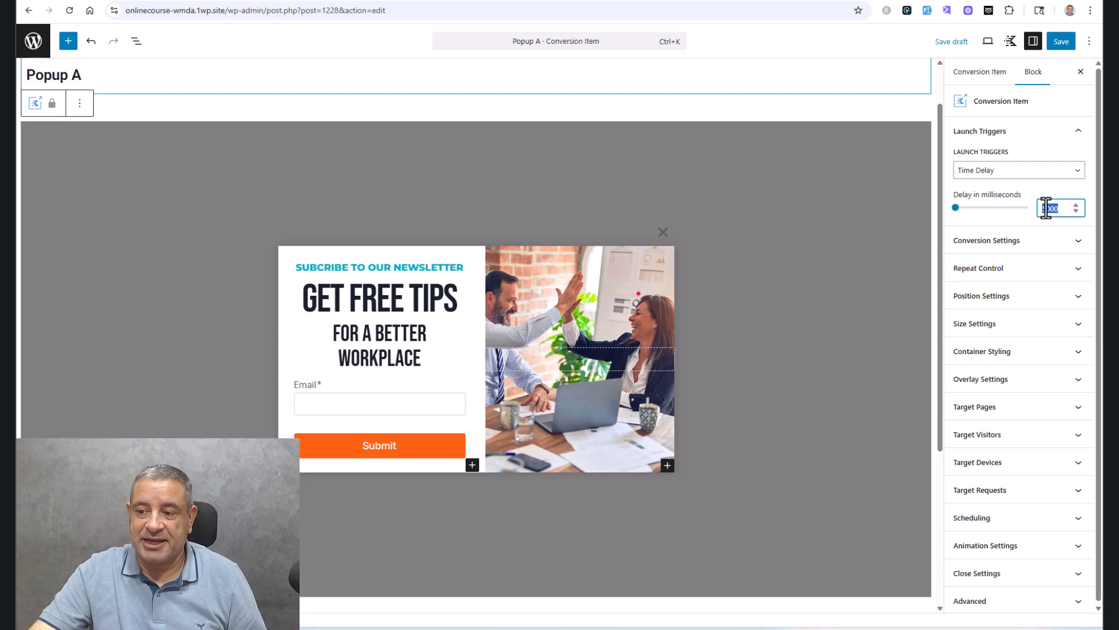
left_click_drag(1046, 209, 1039, 209)
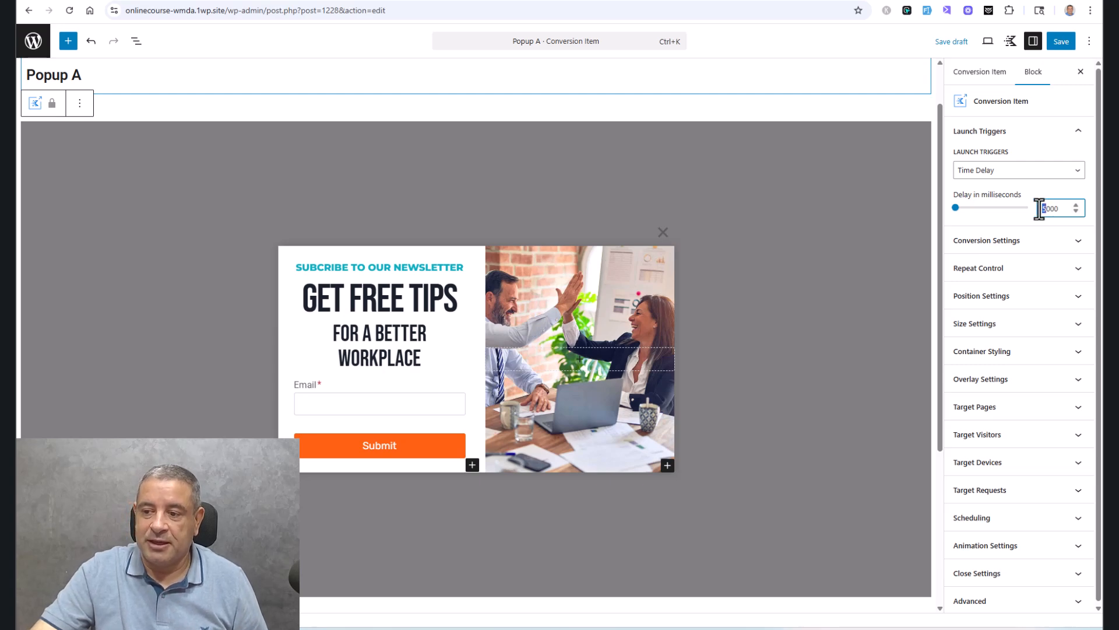
Step: Set the launch trigger to Exit Intent and show the Conversion Settings
left_click(1029, 175)
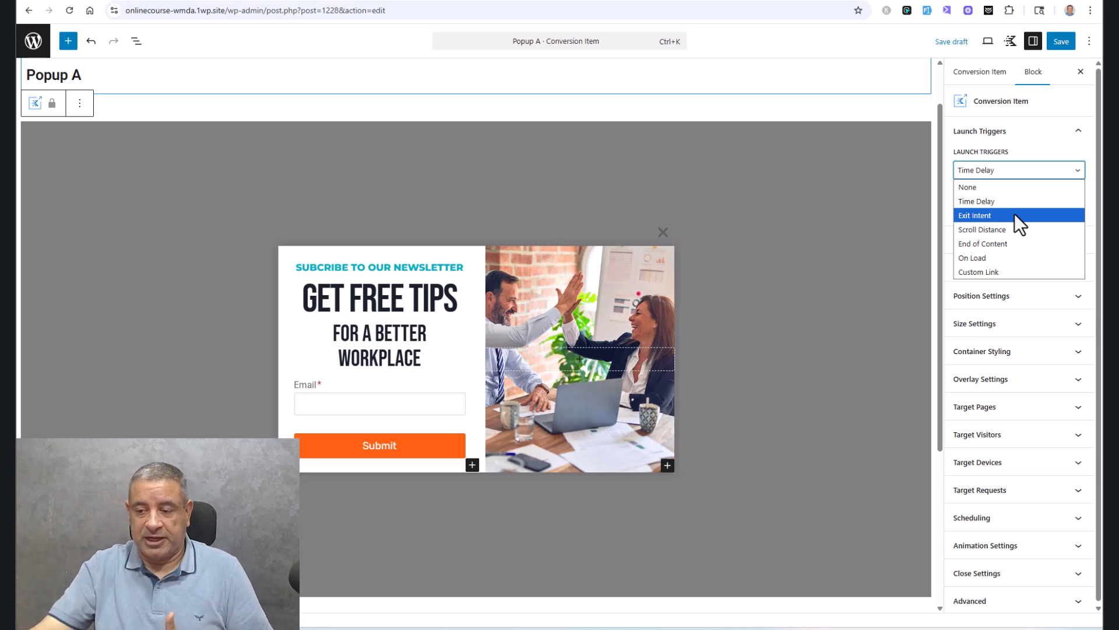
left_click(1015, 214)
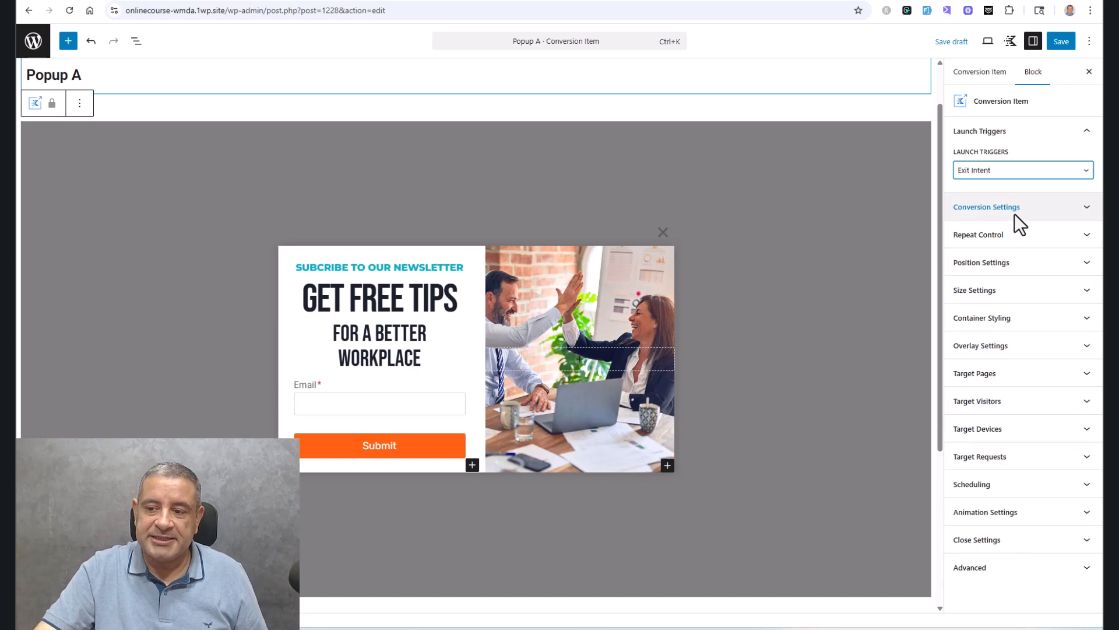
left_click(1015, 213)
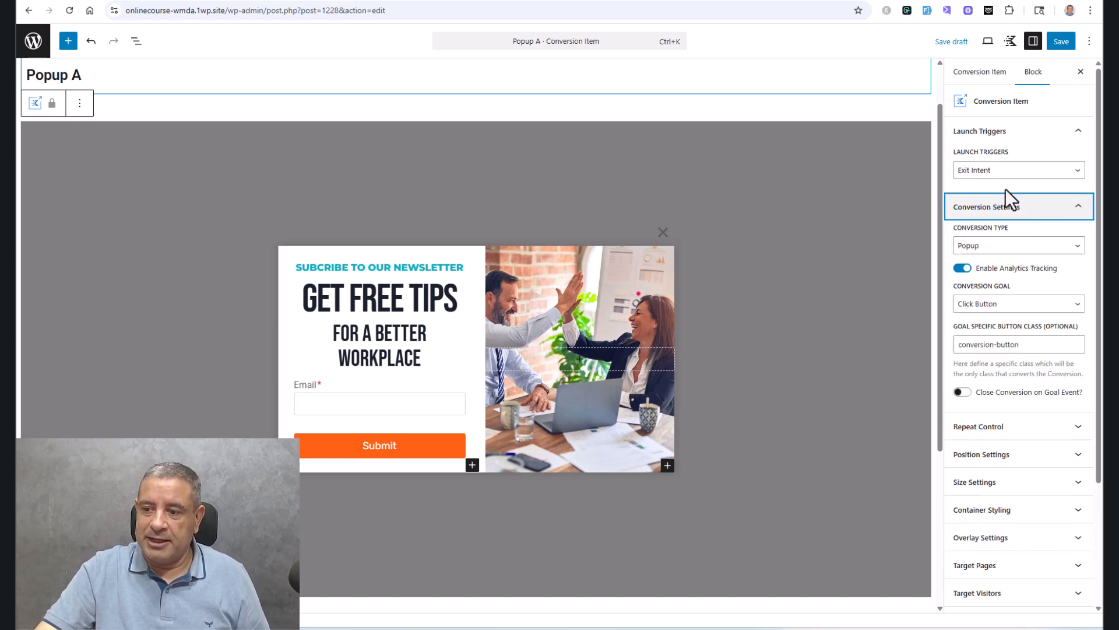
Step: Set the popup's launch trigger to On Load and its conversion goal to Submit Form
left_click(1004, 173)
left_click(997, 259)
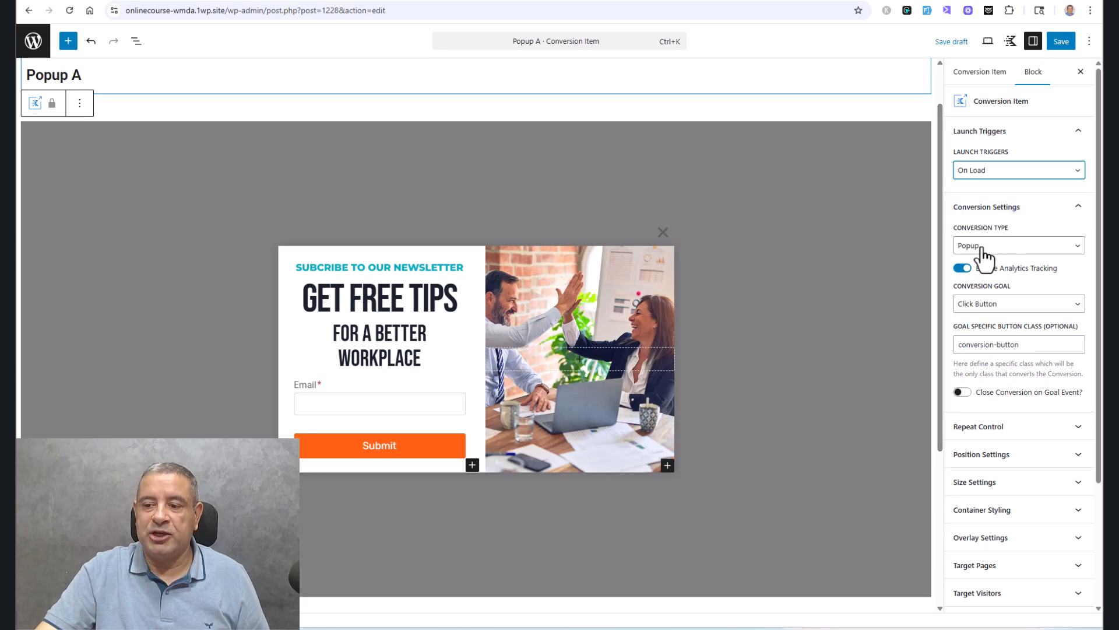
left_click(996, 249)
left_click(995, 262)
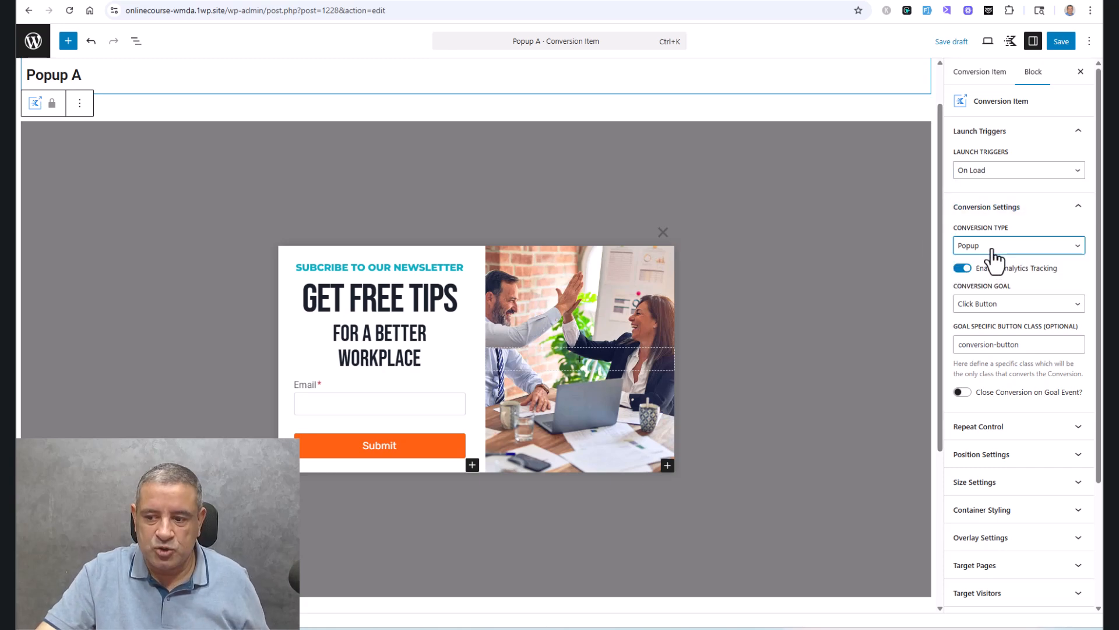
left_click(1000, 309)
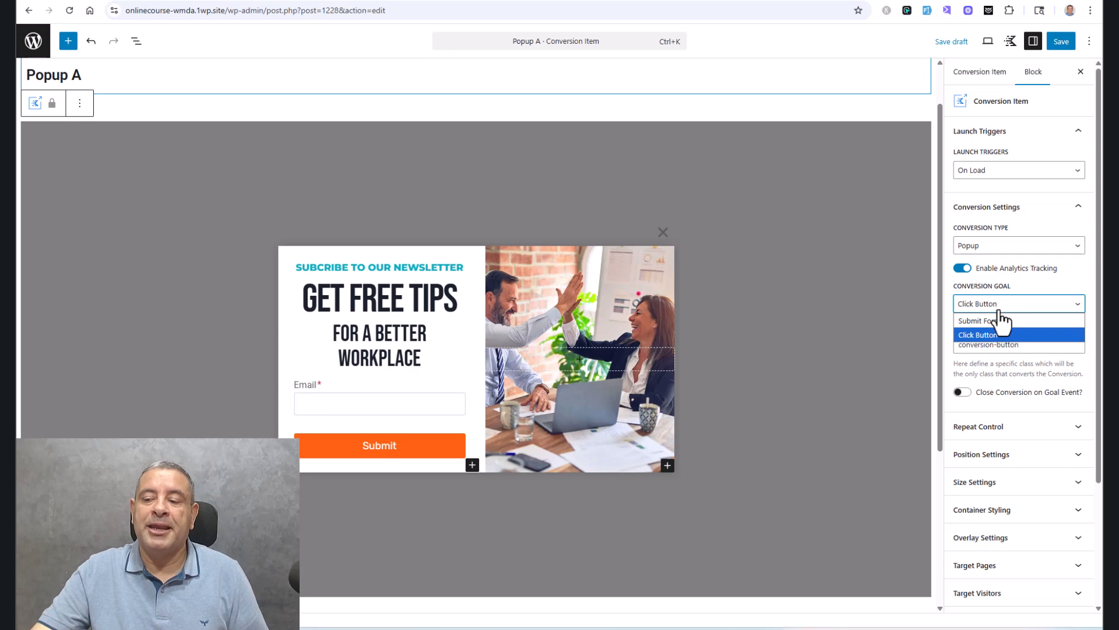
left_click(998, 319)
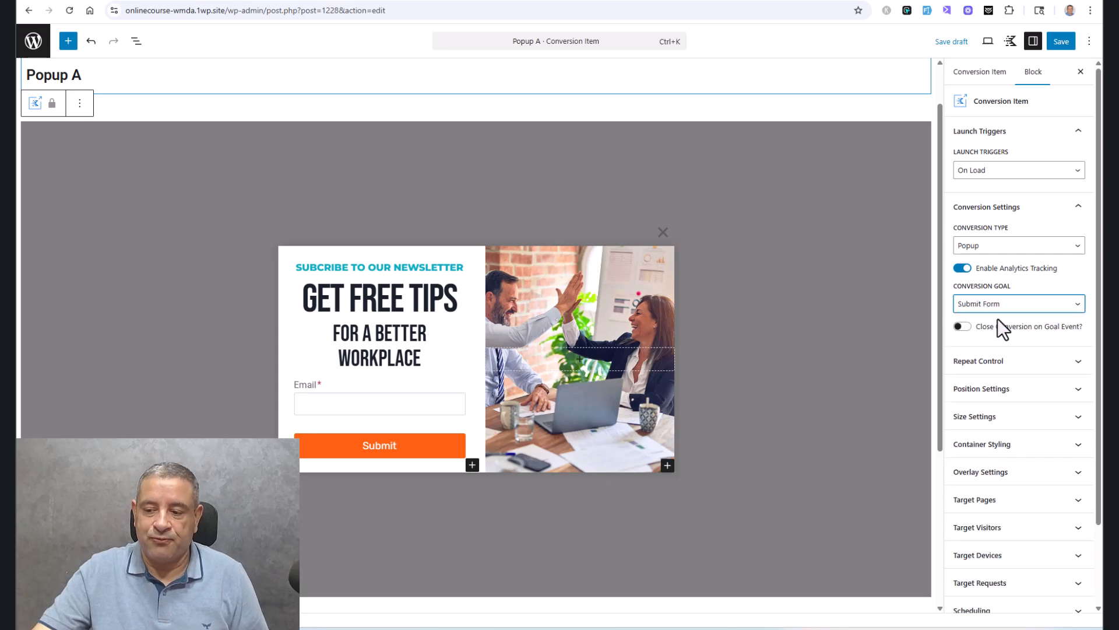
Step: Review the Repeat Control options for cookie expiry on close and on goal event
left_click(995, 366)
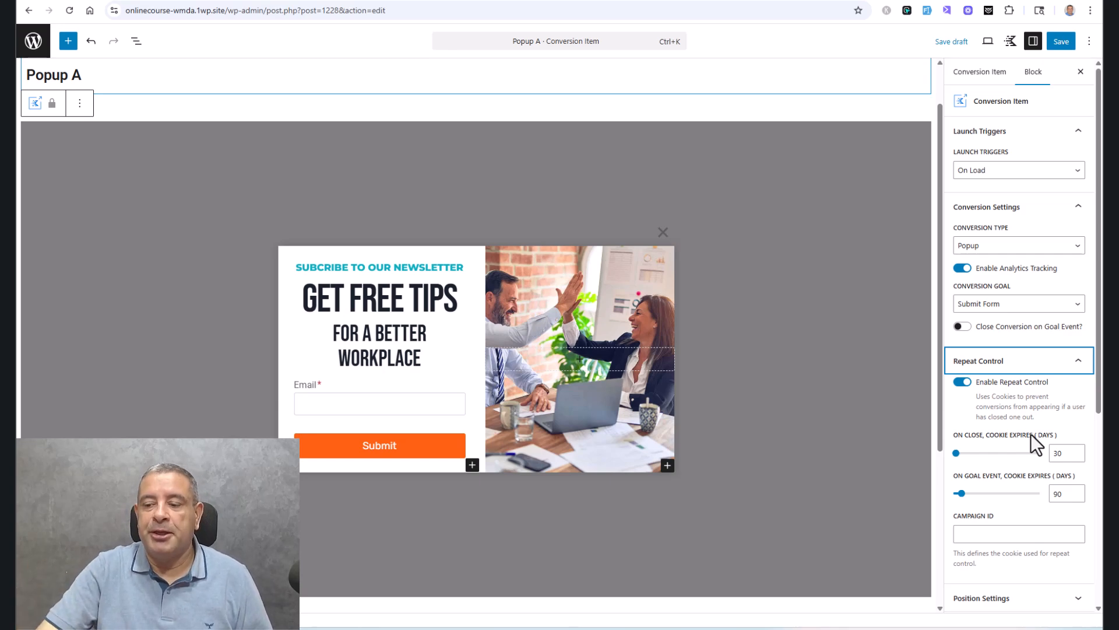
left_click(1041, 366)
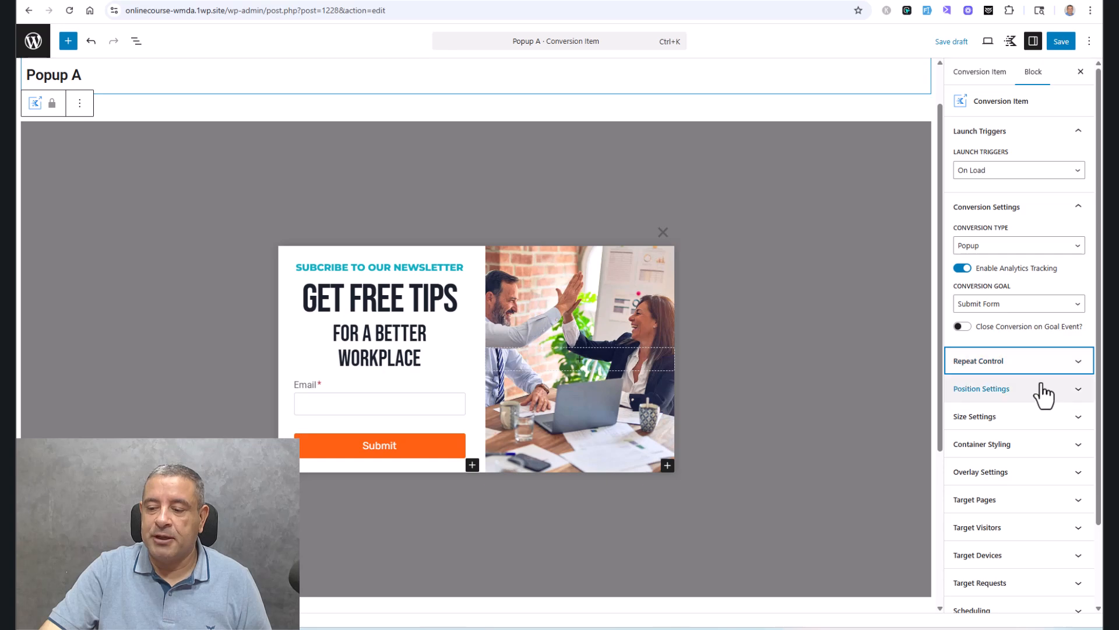
Step: Try Left and Right horizontal alignment for the popup, return it to Center and set the vertical alignment to Middle
left_click(1041, 388)
left_click(1030, 430)
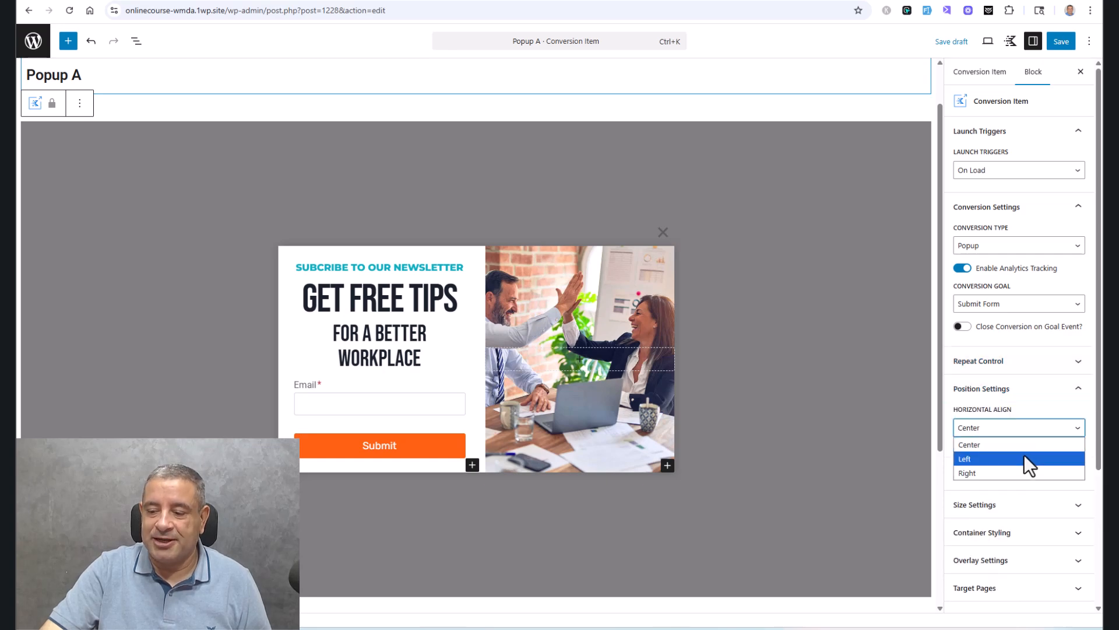
left_click(1024, 457)
left_click(1012, 431)
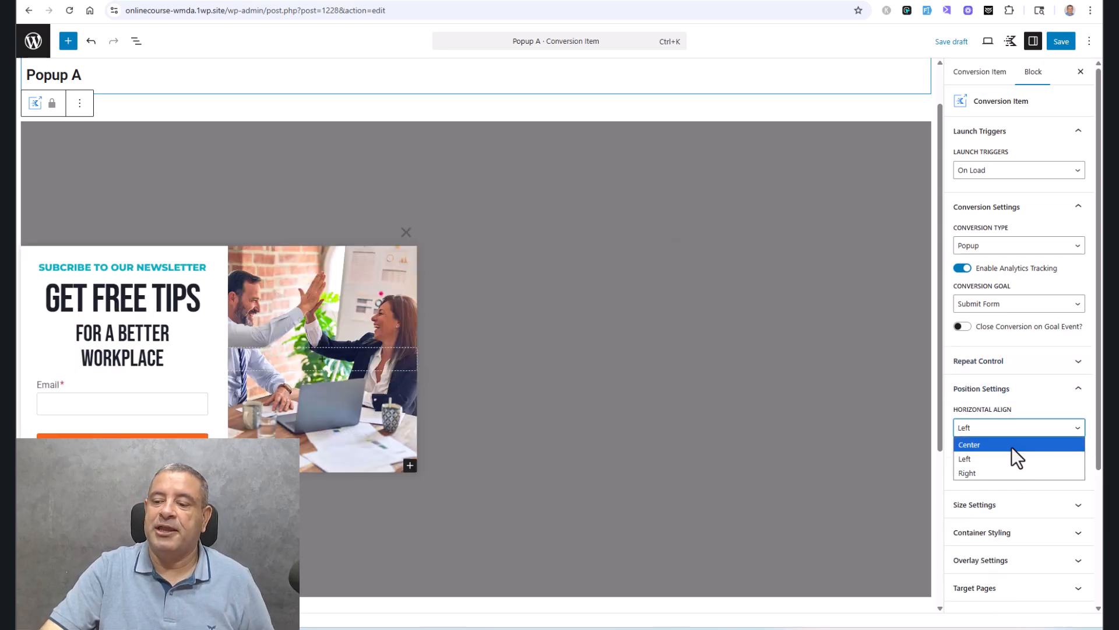
left_click(1009, 473)
left_click(1007, 432)
left_click(1006, 443)
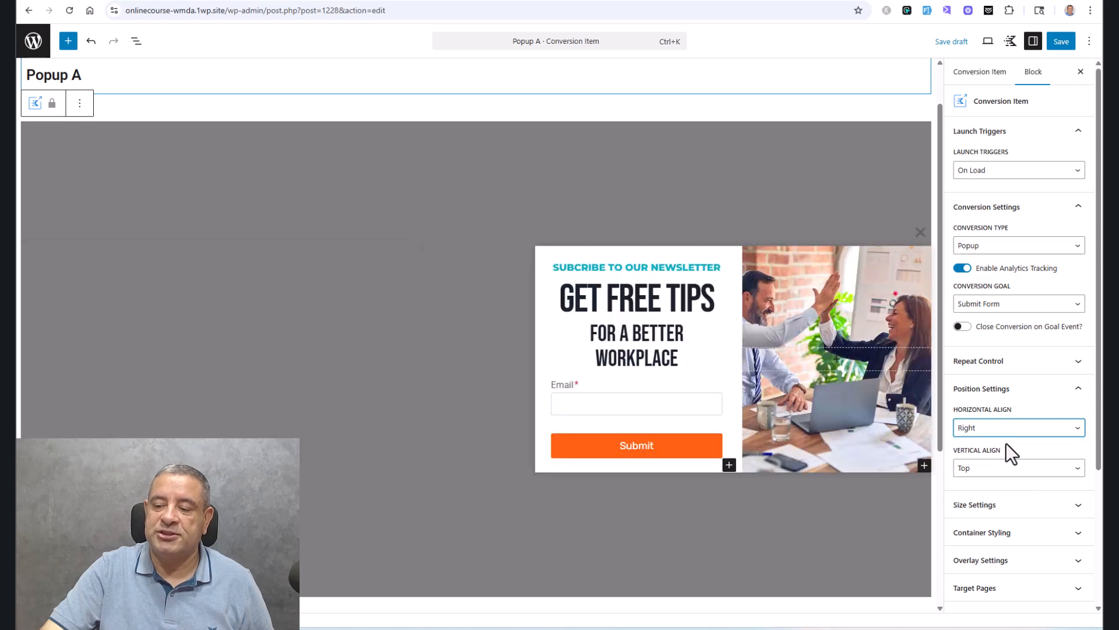
left_click(1011, 469)
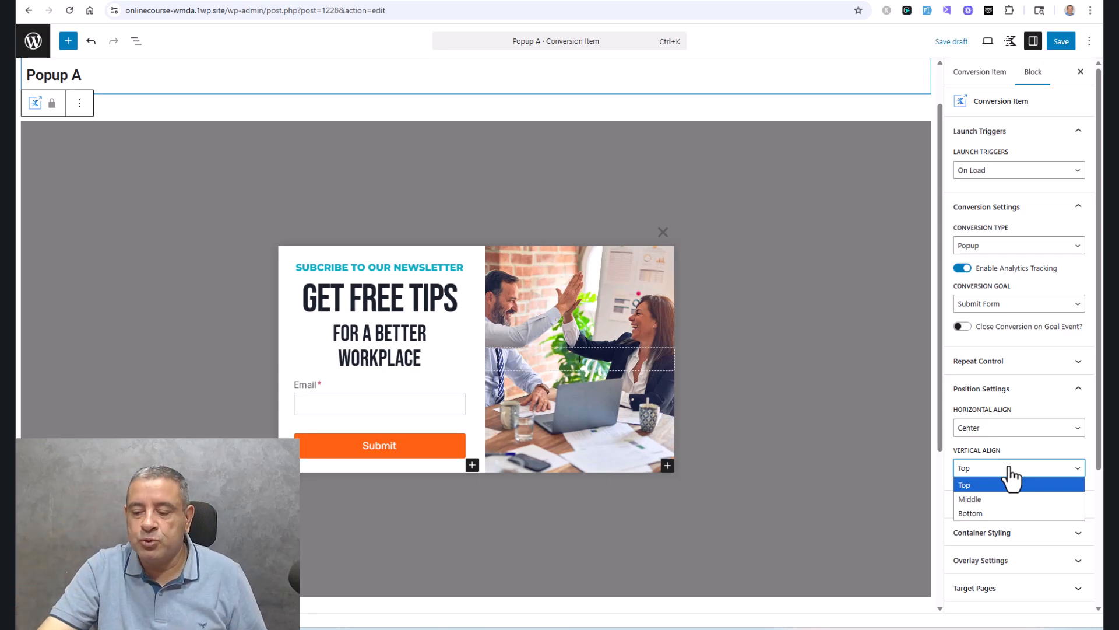
left_click(1010, 499)
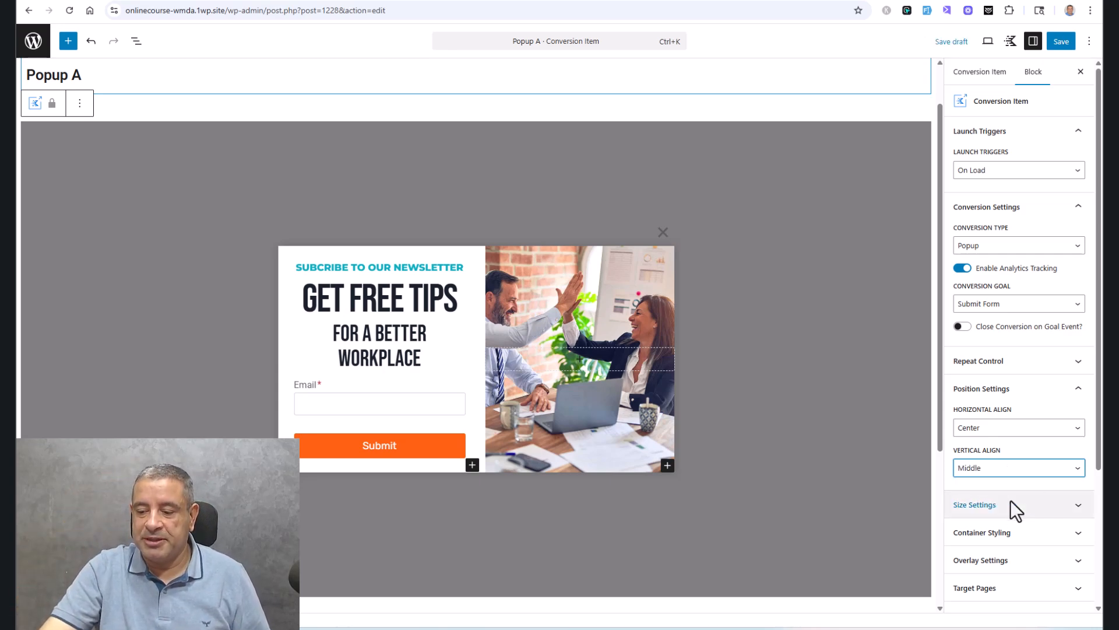
Step: Try a maximum width of 1070 px and Full Screen Height in the popup's size settings
scroll(1043, 350, "down", 3)
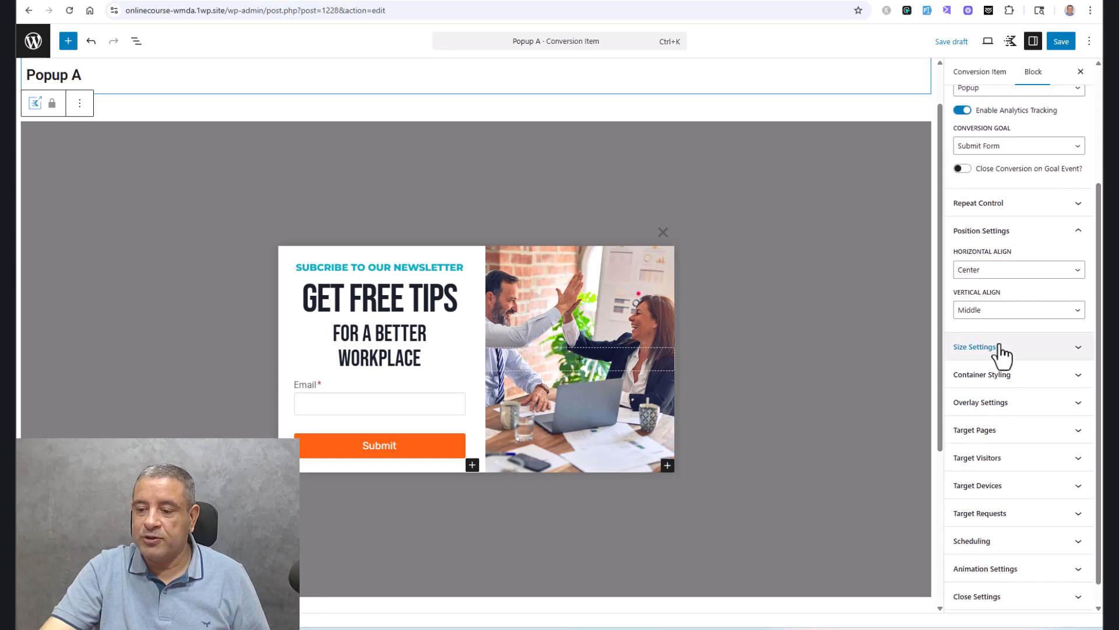
left_click(999, 347)
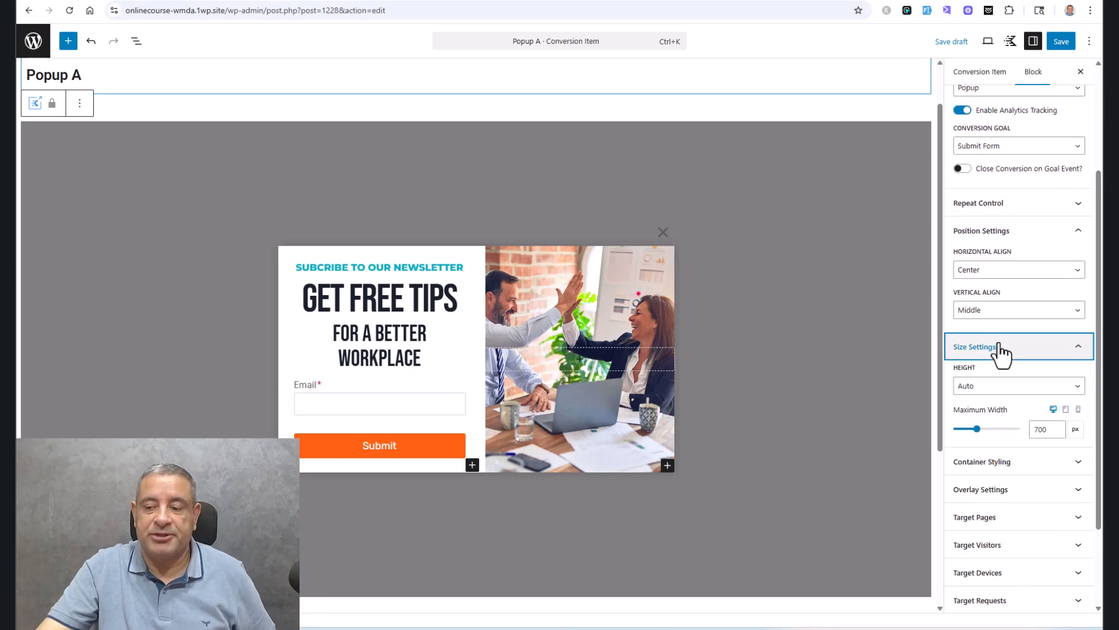
left_click_drag(978, 429, 990, 429)
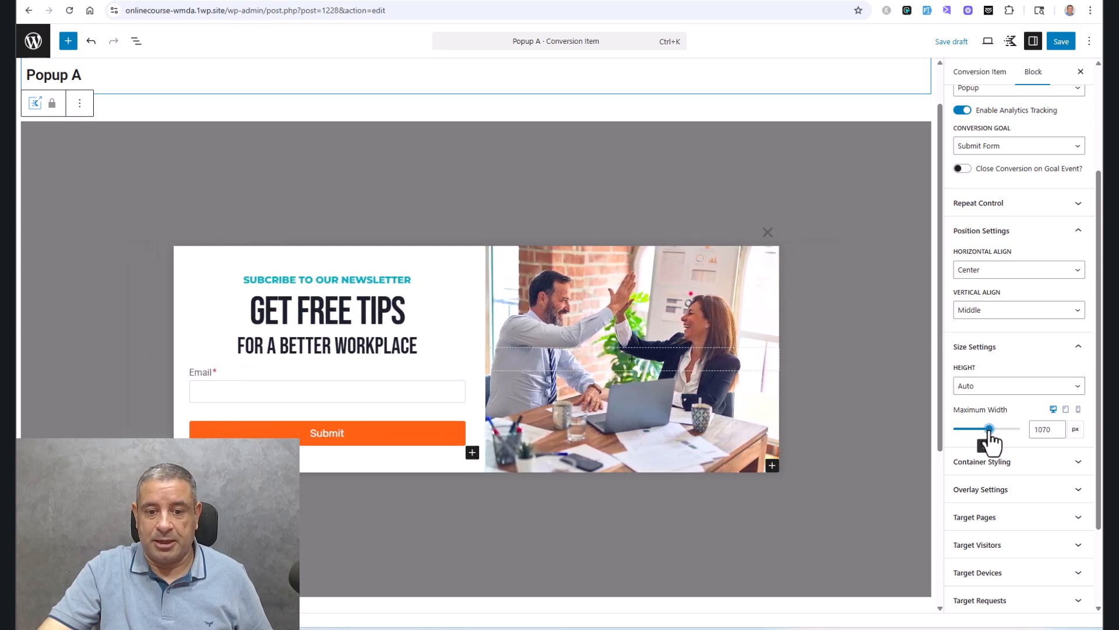
left_click(1004, 388)
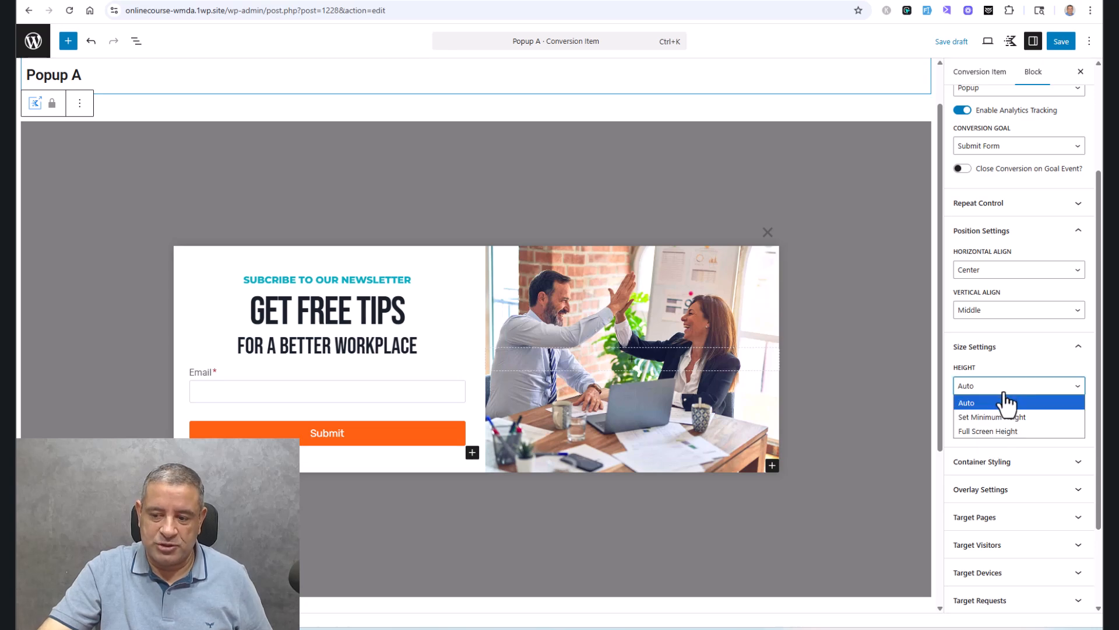
left_click(1001, 430)
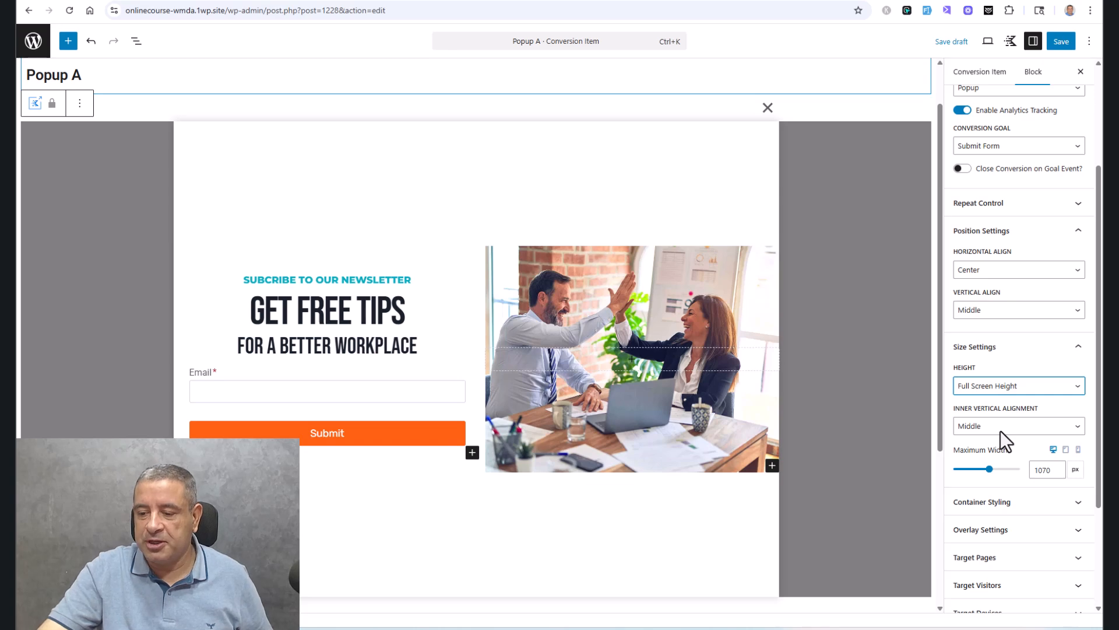
Step: Return the popup's height to Auto and set its maximum width to 700 px
left_click(995, 390)
left_click(995, 399)
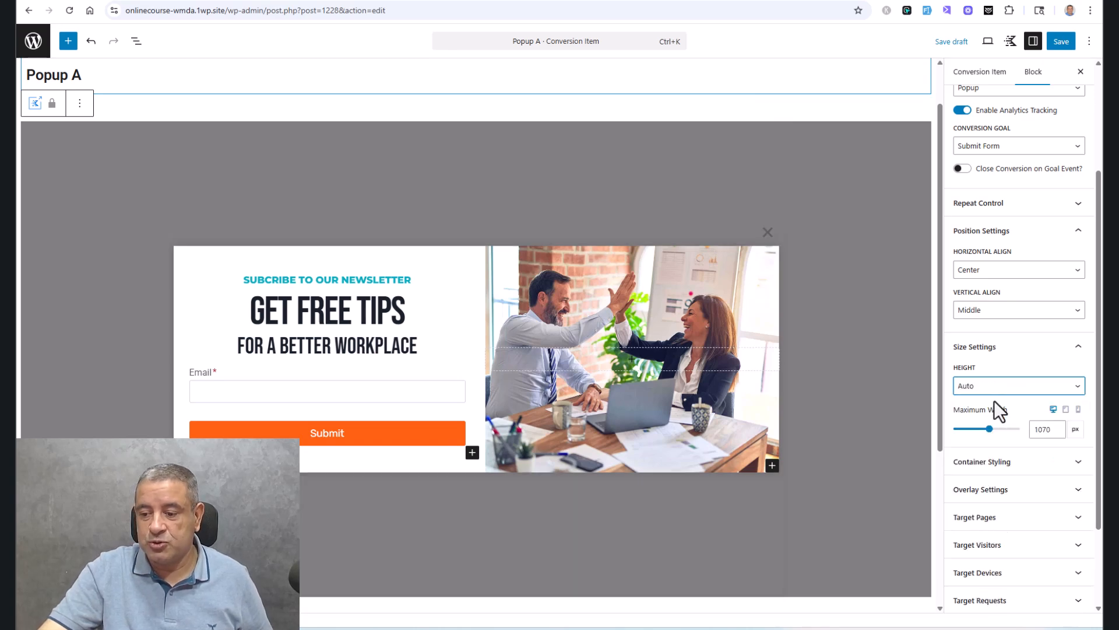
double_click(1037, 430)
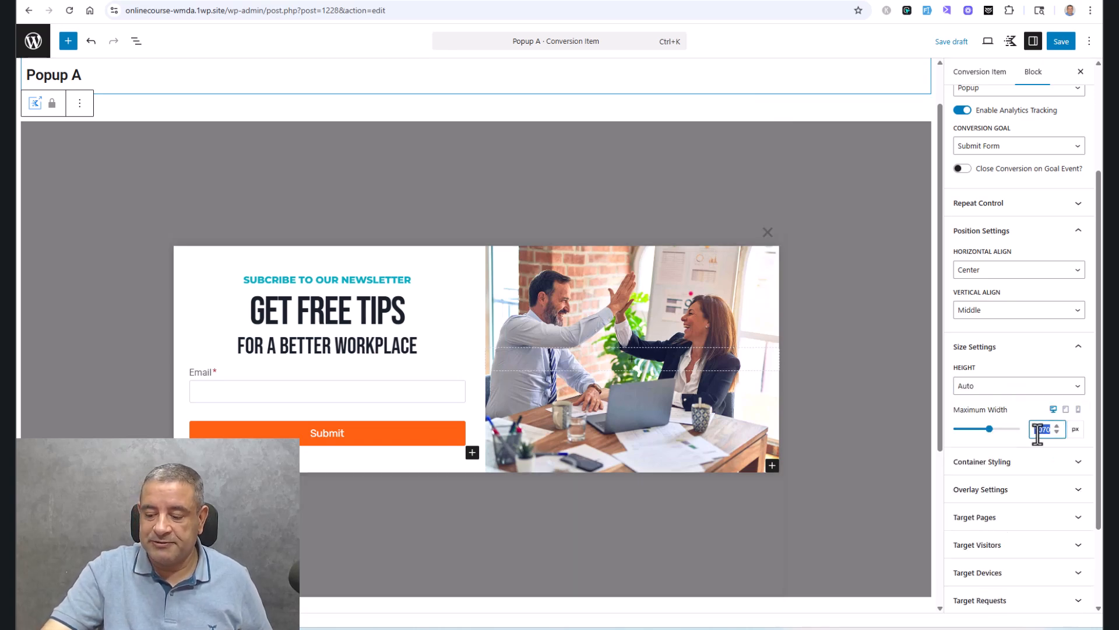
key("BackSpace")
type("700")
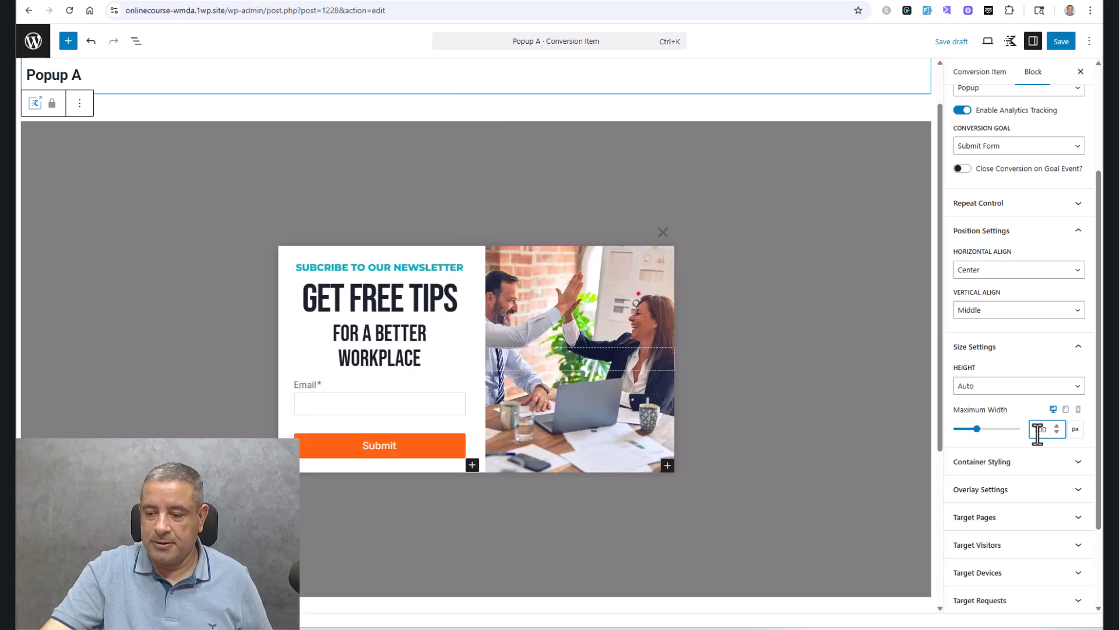
Step: Collapse the position and size settings and examine the Container Styling options for background, border, spacing and shadow
left_click(1014, 233)
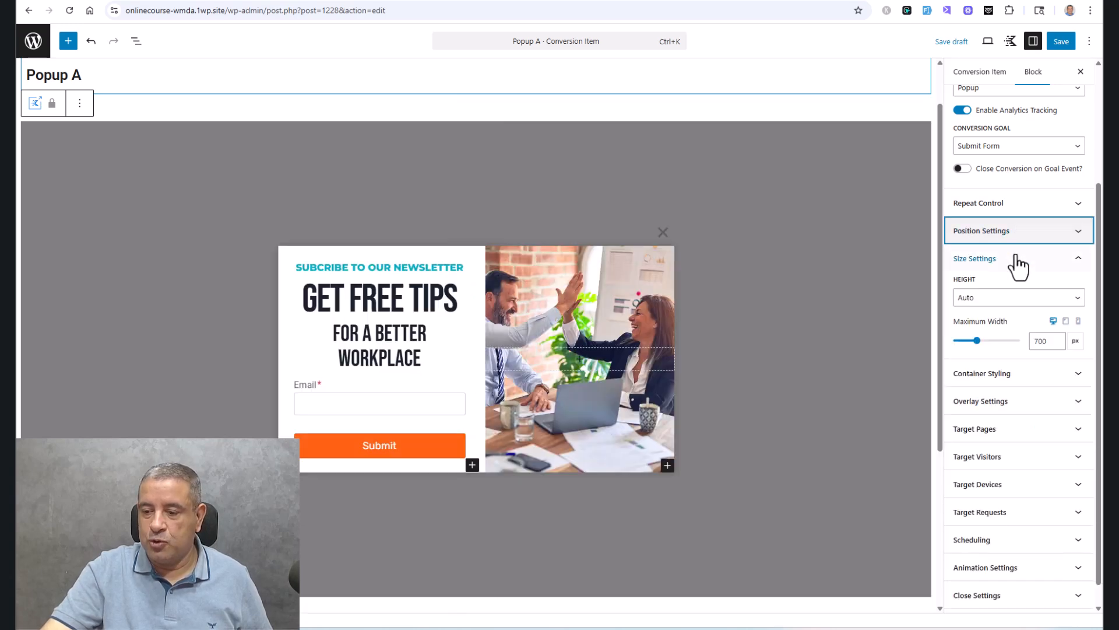
left_click(1015, 265)
left_click(1016, 352)
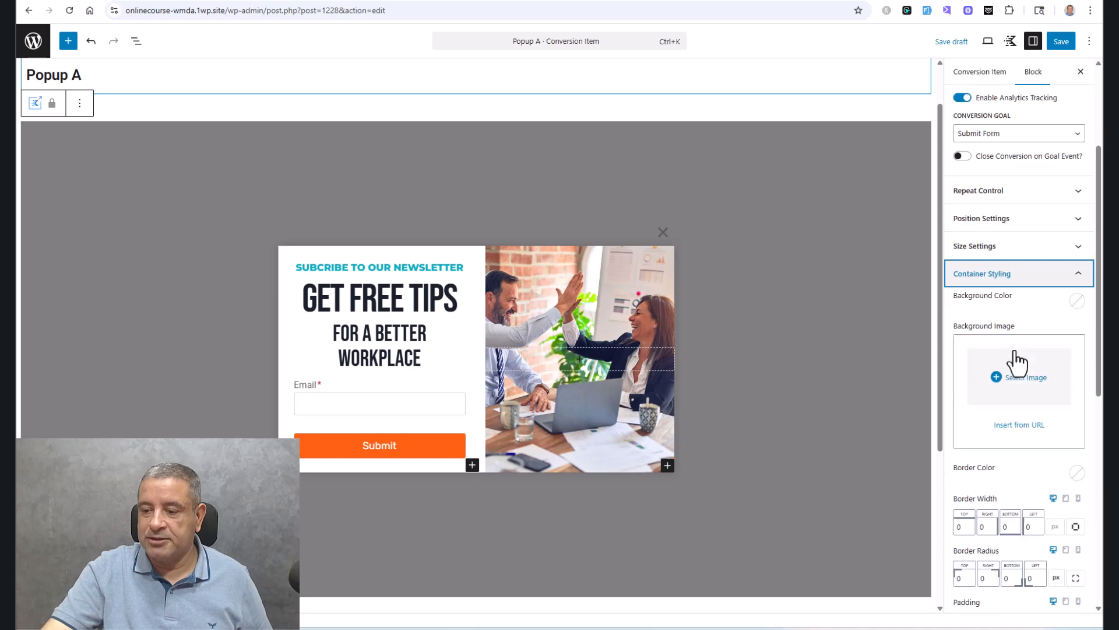
scroll(1016, 353, "down", 3)
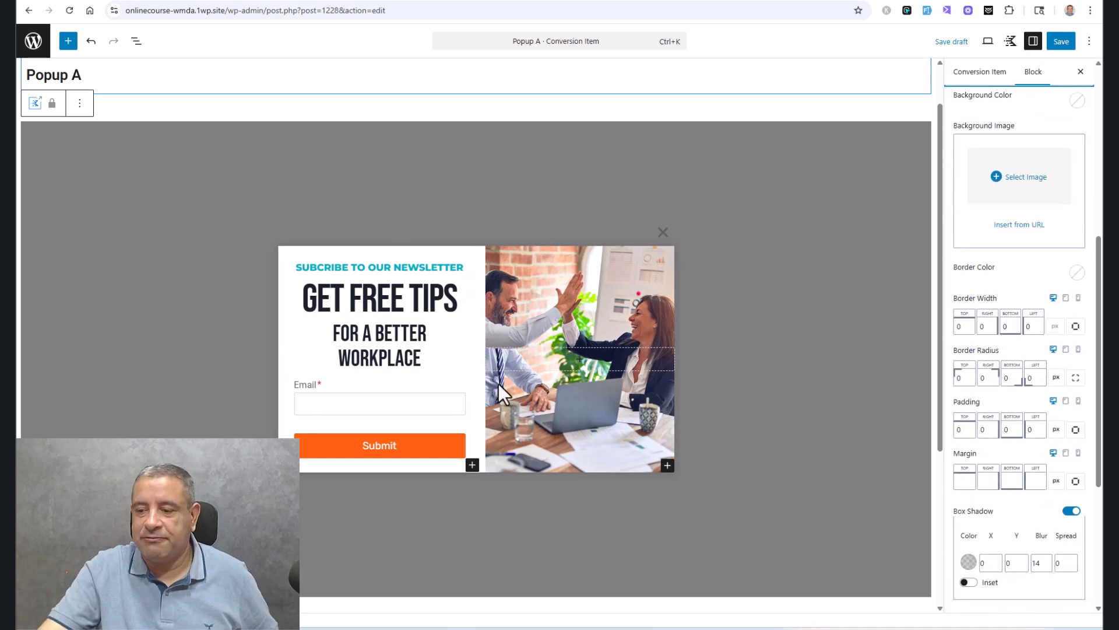
scroll(1051, 306, "up", 2)
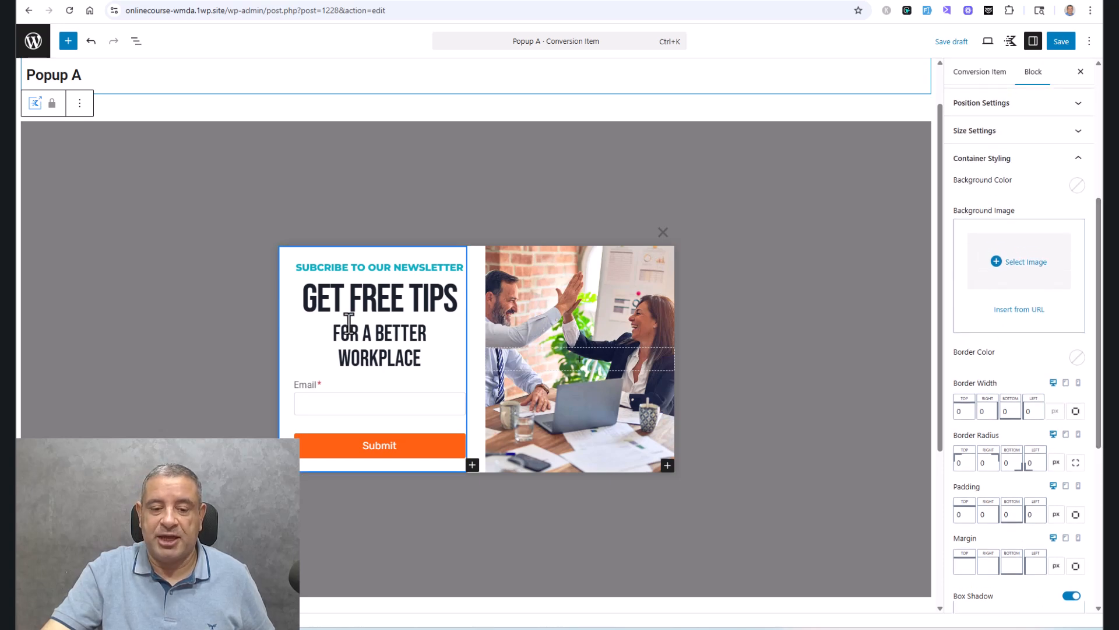
left_click(1067, 166)
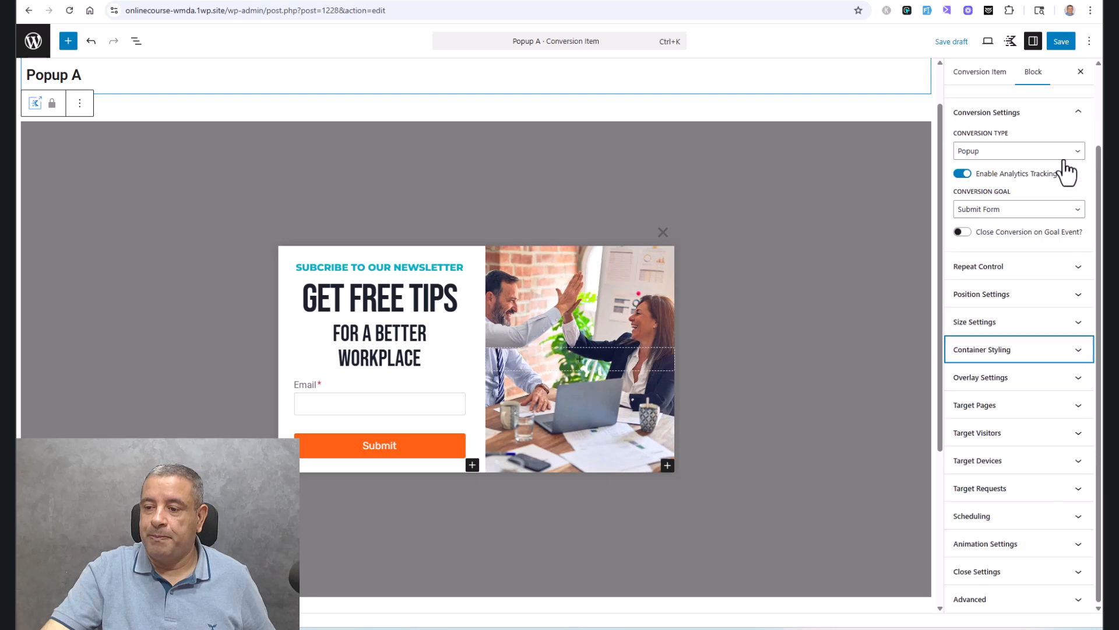
Step: Give the popup's overlay the light peach palette background color and an opacity of 0.53
left_click(1037, 378)
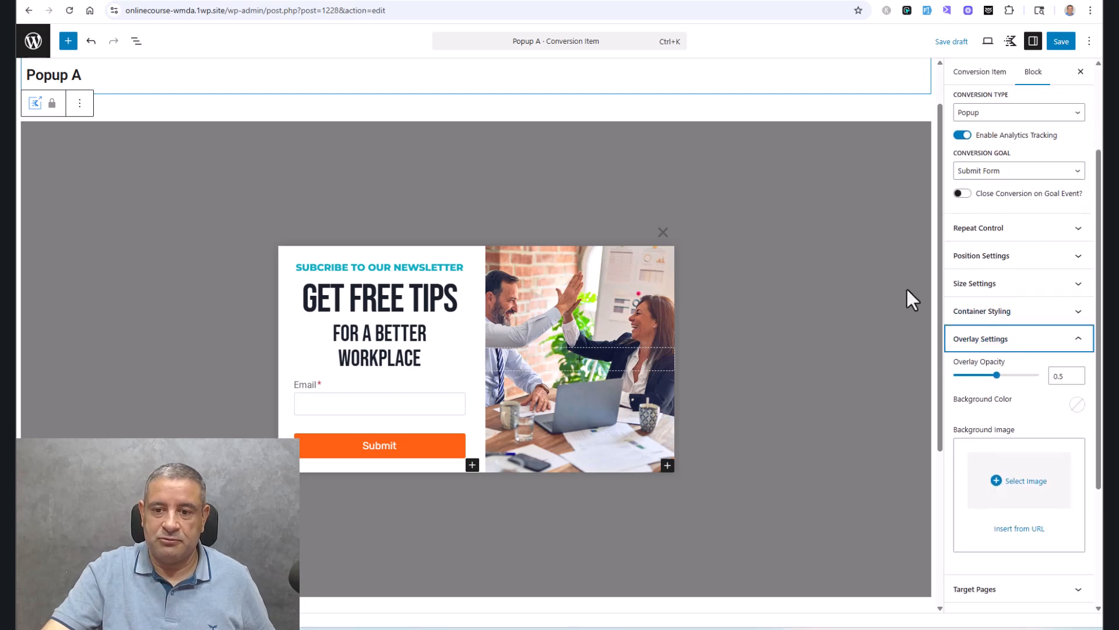
left_click(1077, 408)
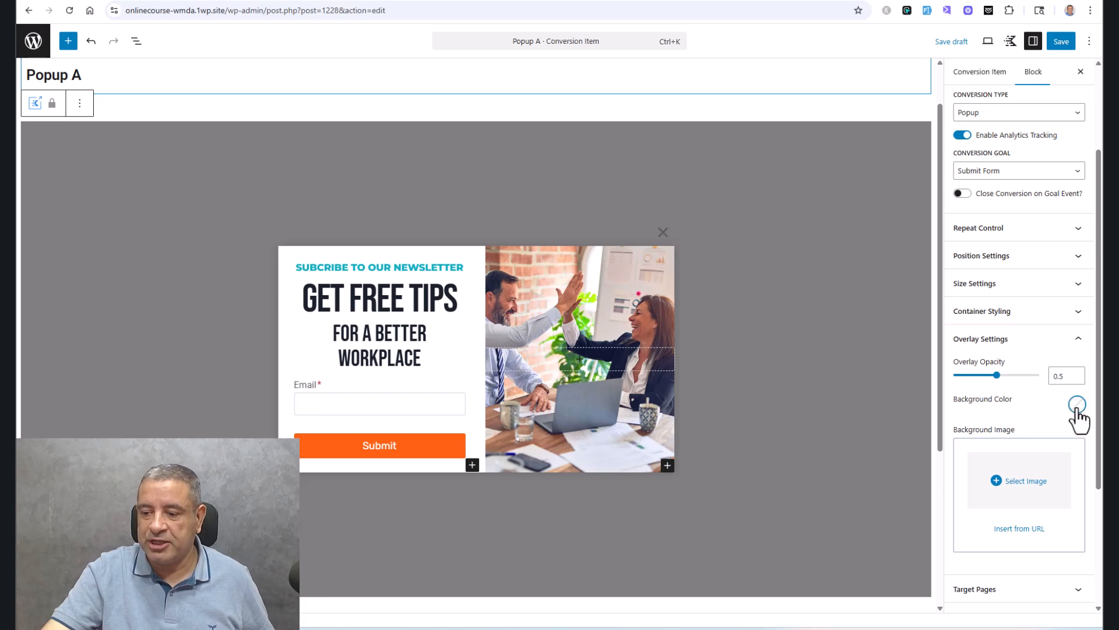
left_click(1027, 381)
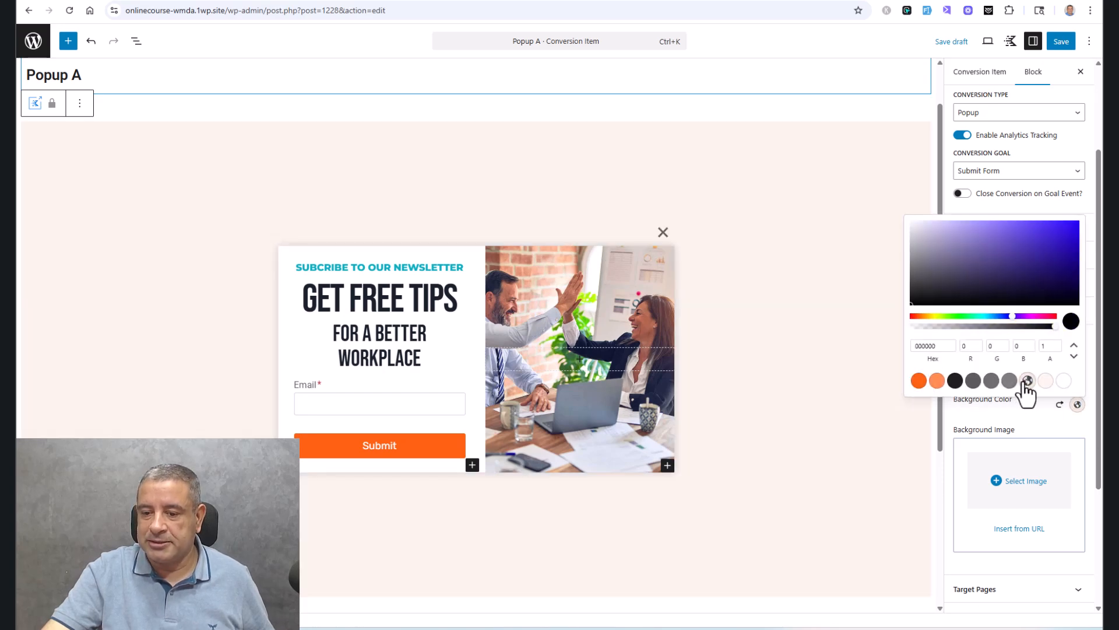
left_click(1023, 404)
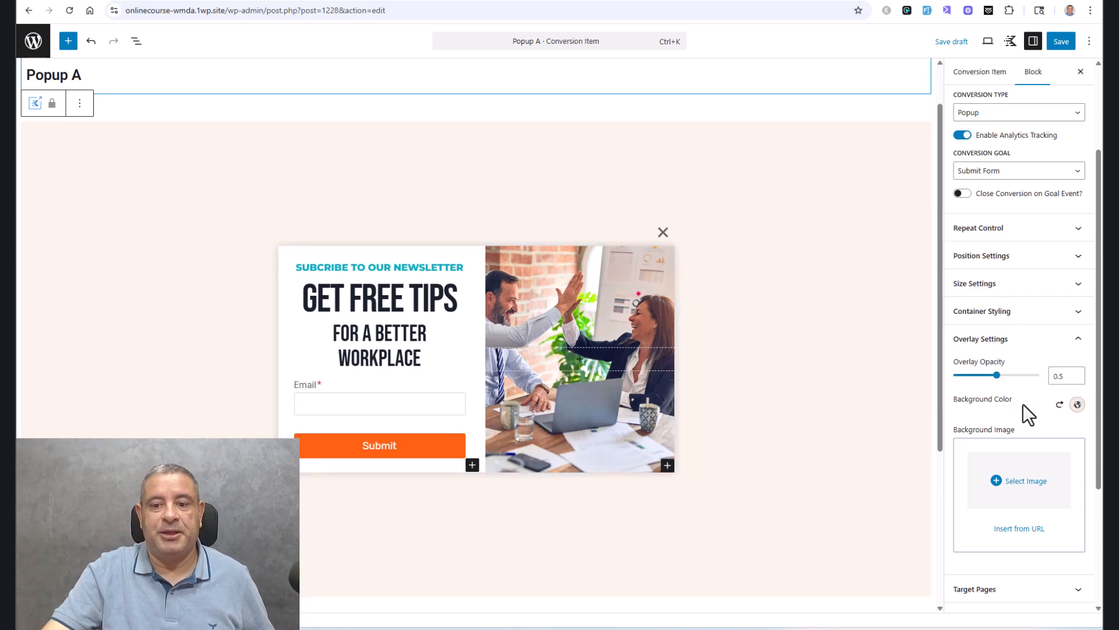
left_click(994, 376)
mouse_move(994, 376)
left_mouse_down()
mouse_move(980, 376)
mouse_move(999, 376)
left_mouse_up()
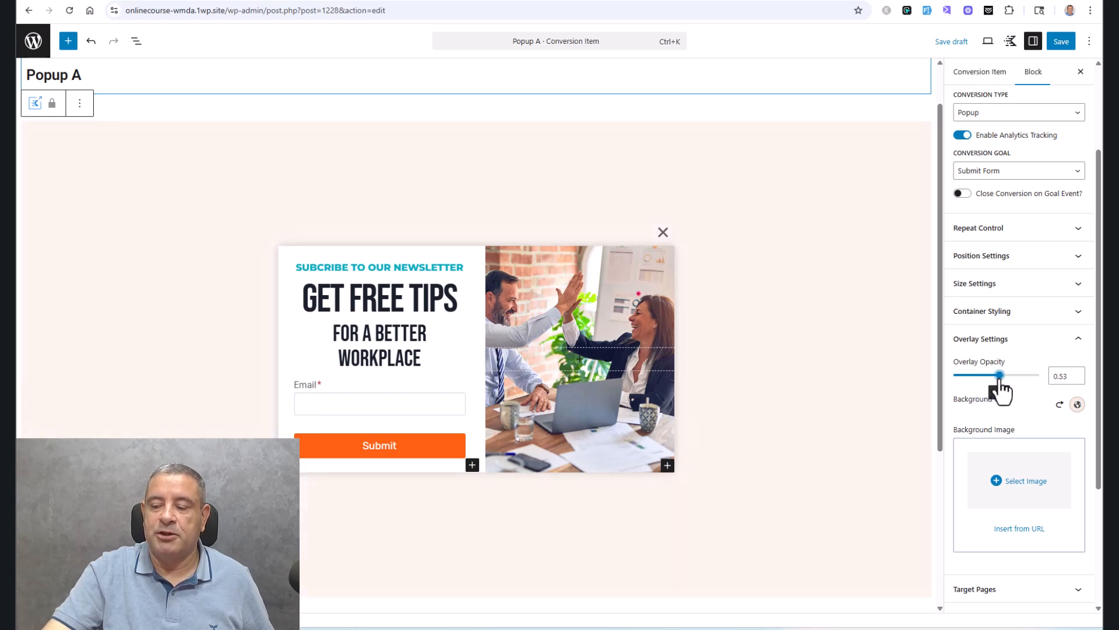
left_click(1077, 348)
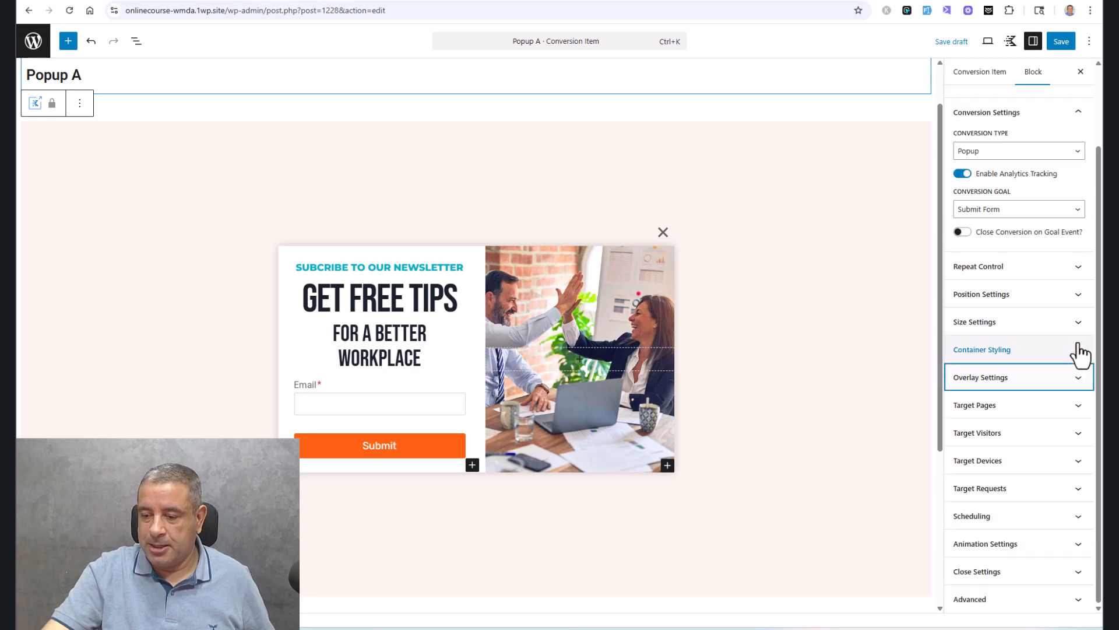
Step: Set the popup's target pages to show on All Singular
left_click(1064, 409)
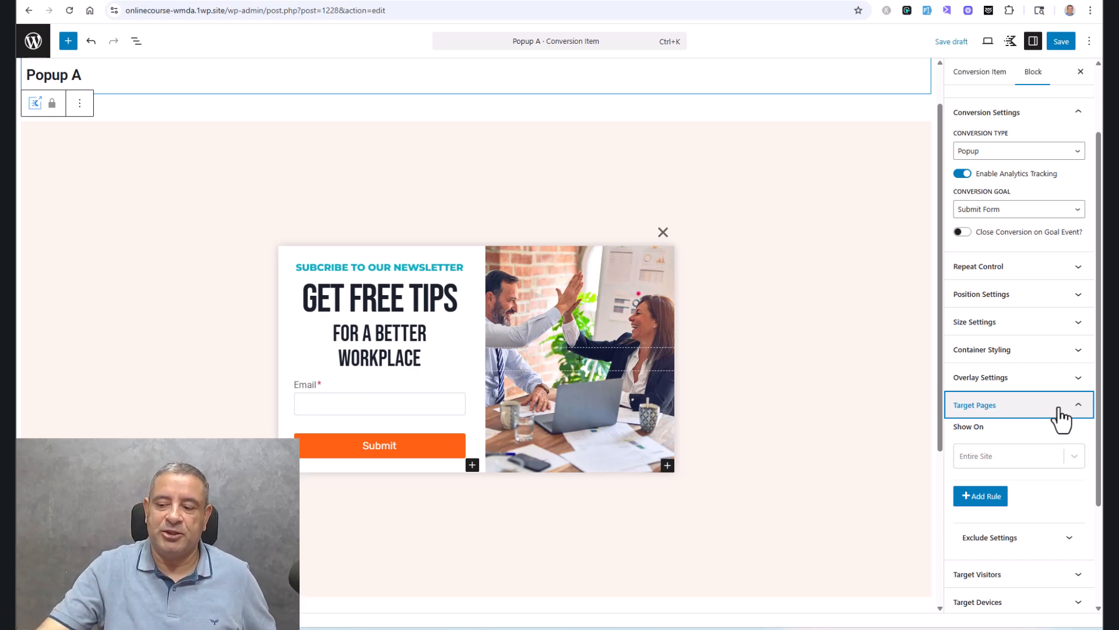
left_click(1043, 458)
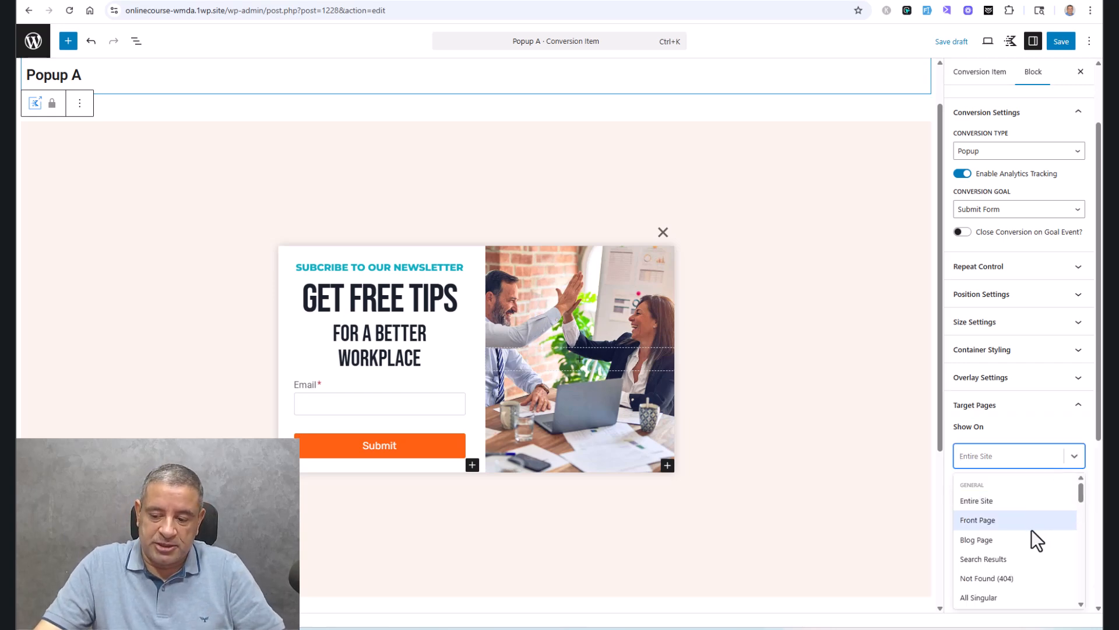
left_click(1030, 595)
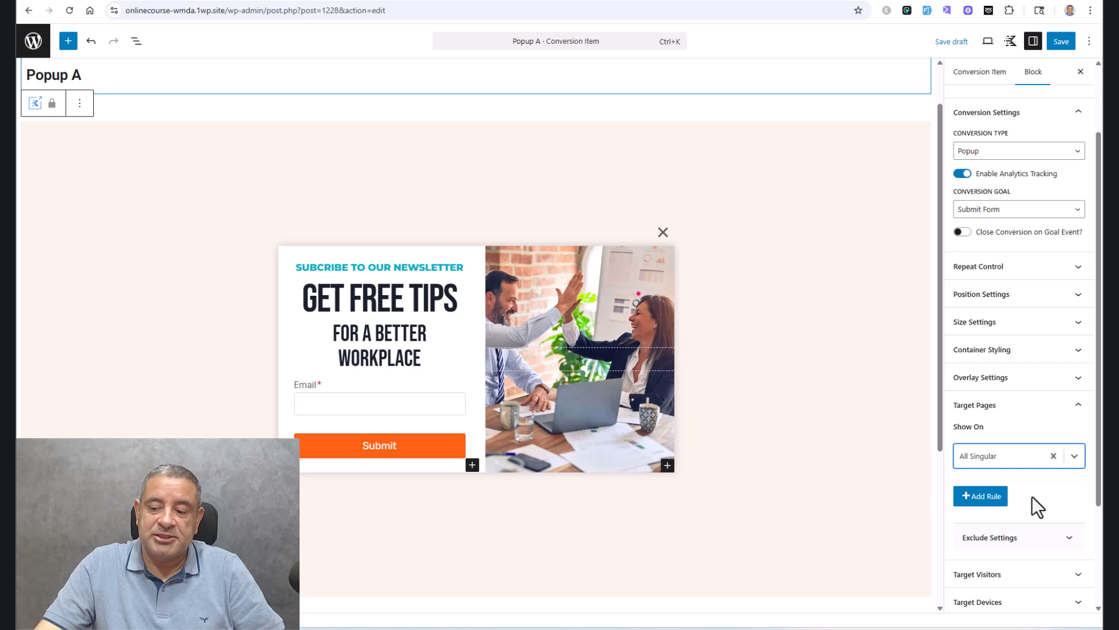
left_click(1020, 458)
left_click(1020, 458)
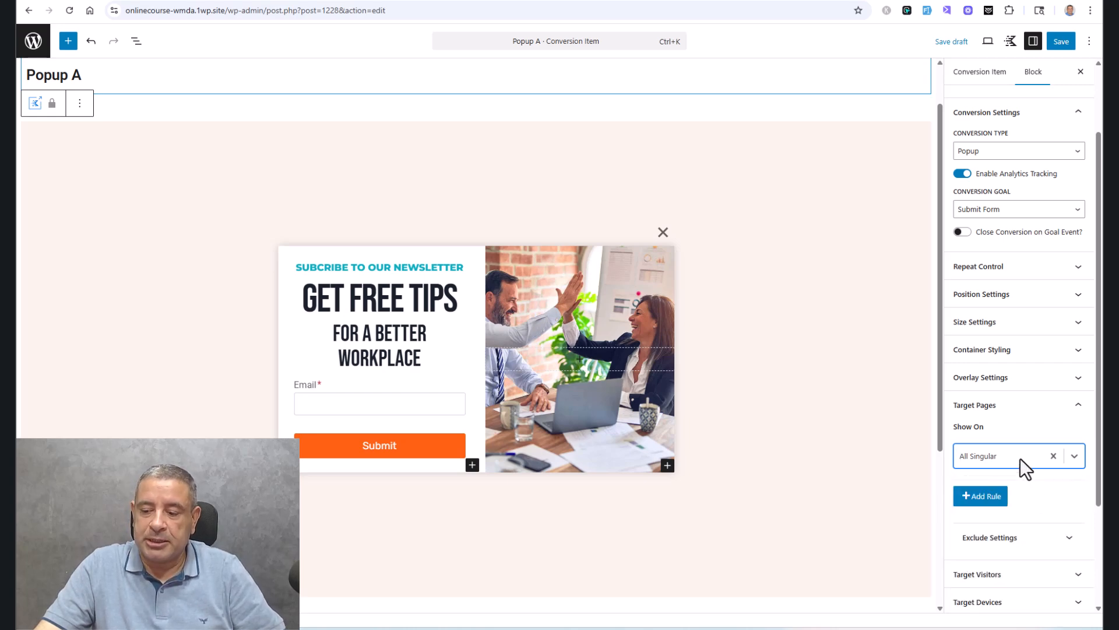
Step: Try a second show rule for individually selected Single Pages, view the selectable pages, and remove the rule
left_click(995, 516)
left_click(993, 504)
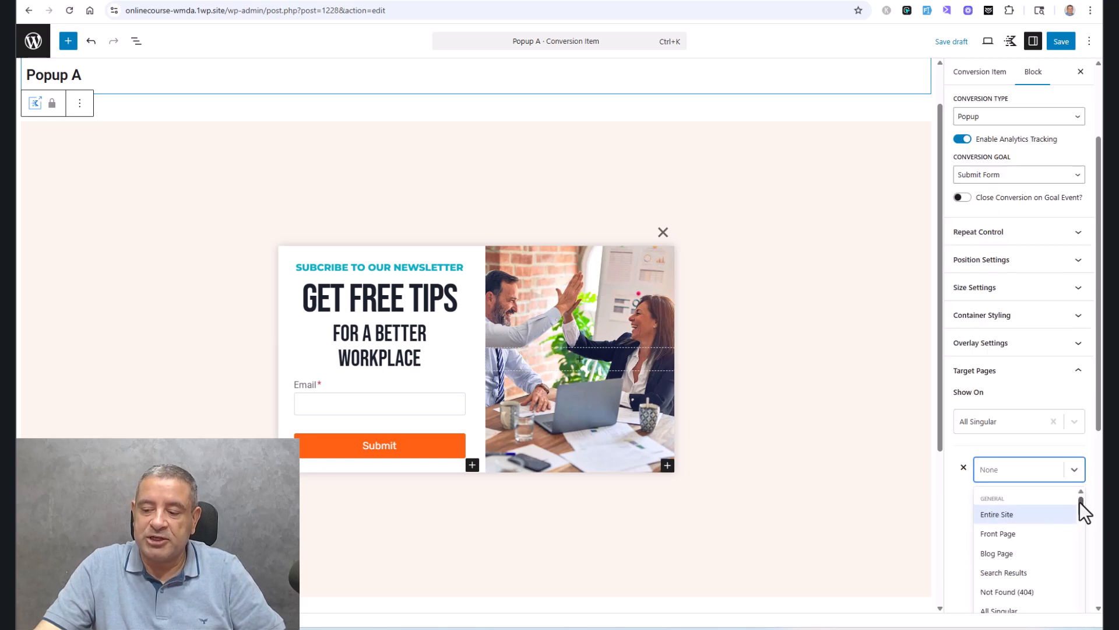
left_click_drag(1080, 502, 1077, 538)
left_click(1049, 542)
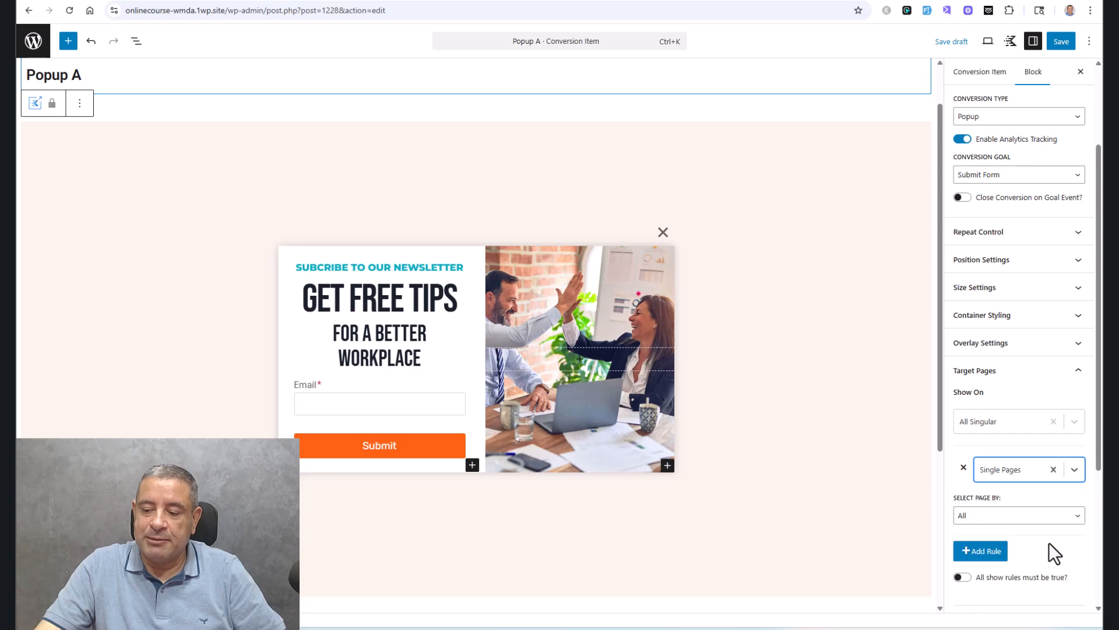
left_click(1029, 519)
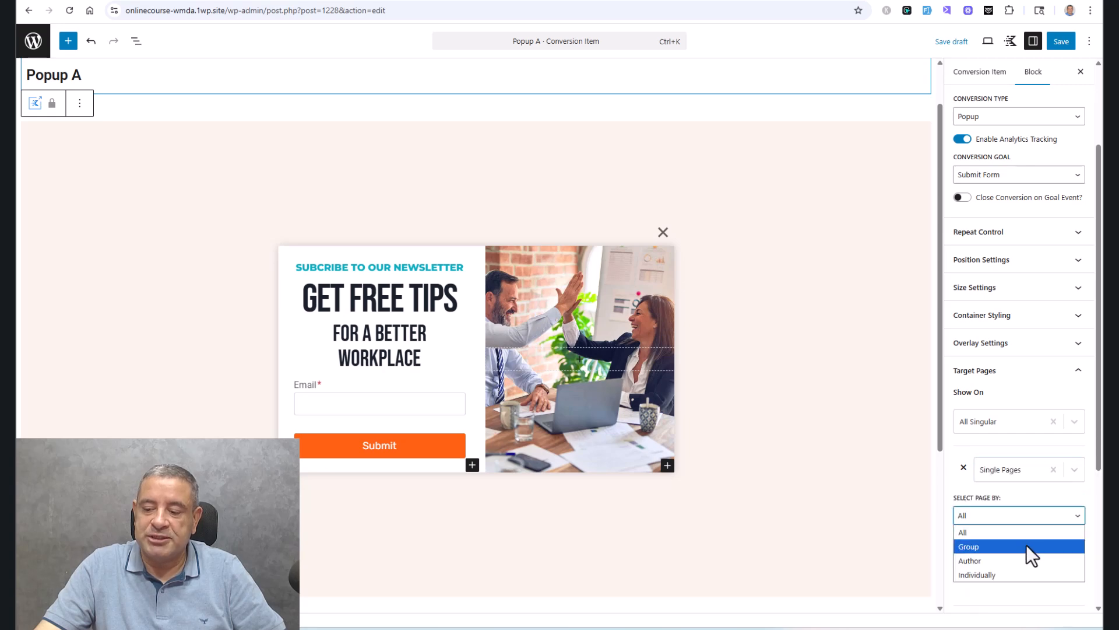
left_click(1023, 576)
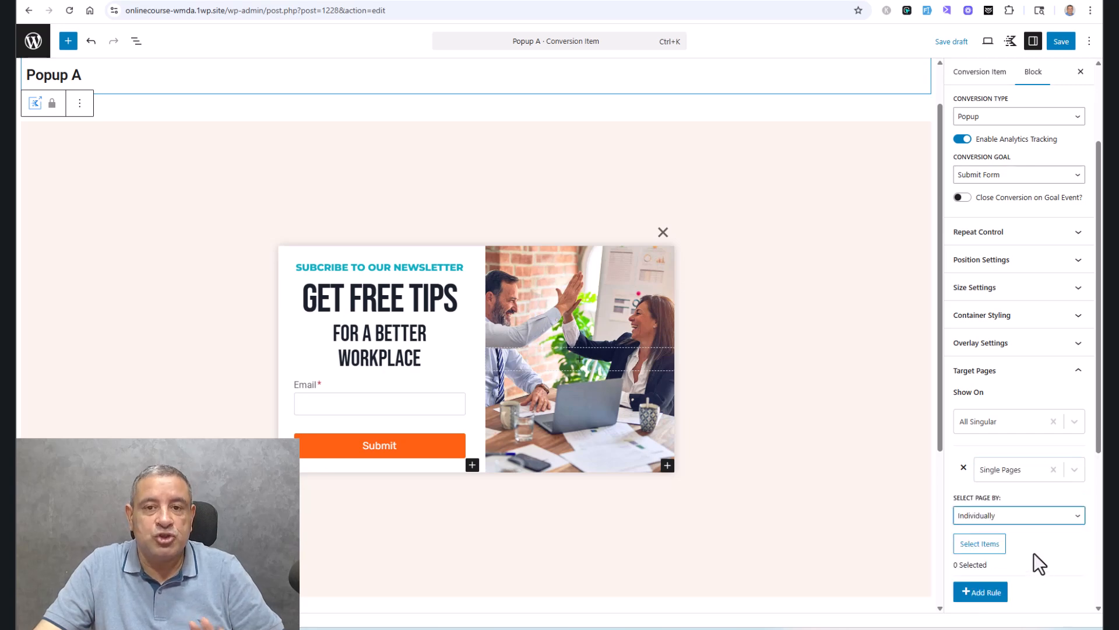
left_click(980, 553)
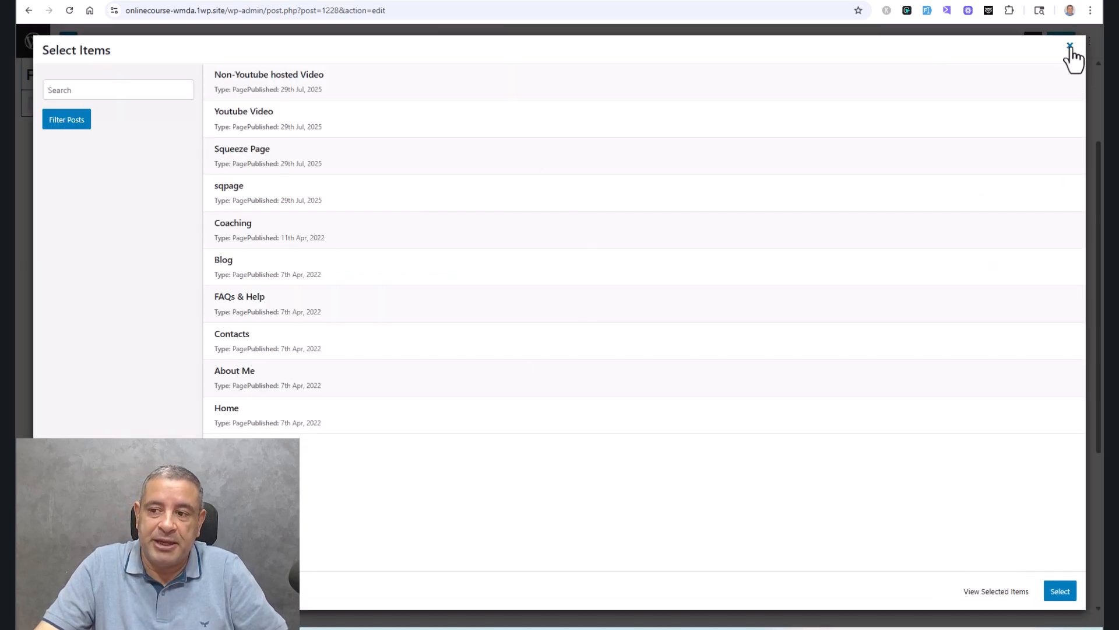
left_click(1070, 46)
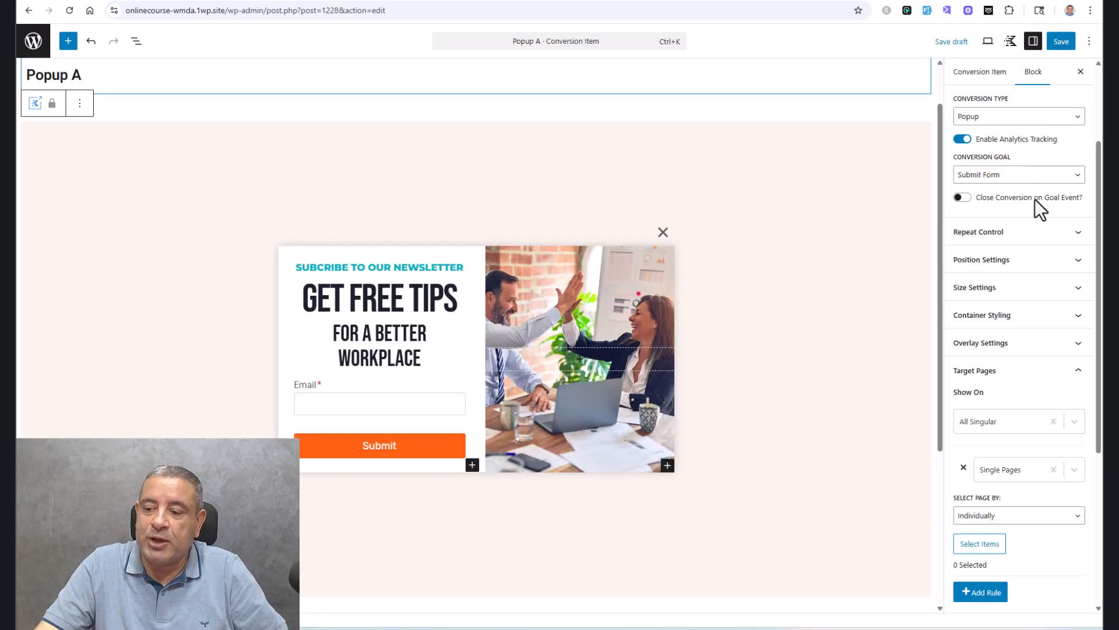
left_click(1053, 469)
left_click(963, 468)
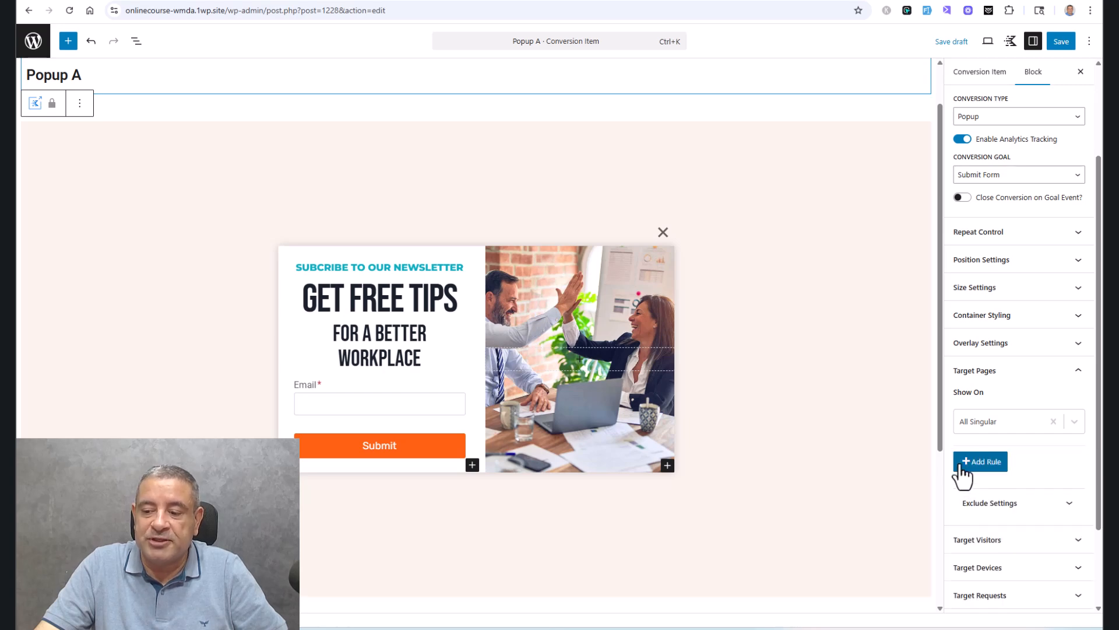
Step: Set the popup's target pages to show on Entire Site, check the Exclude Settings, and collapse the page targeting settings
left_click(984, 425)
left_click(997, 463)
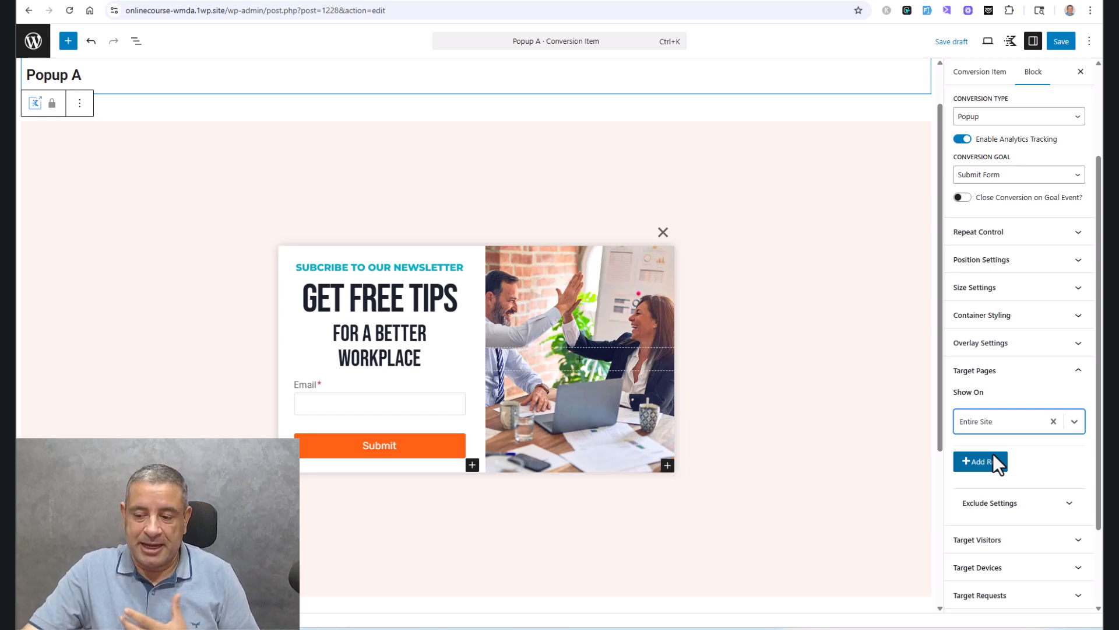
left_click(1049, 505)
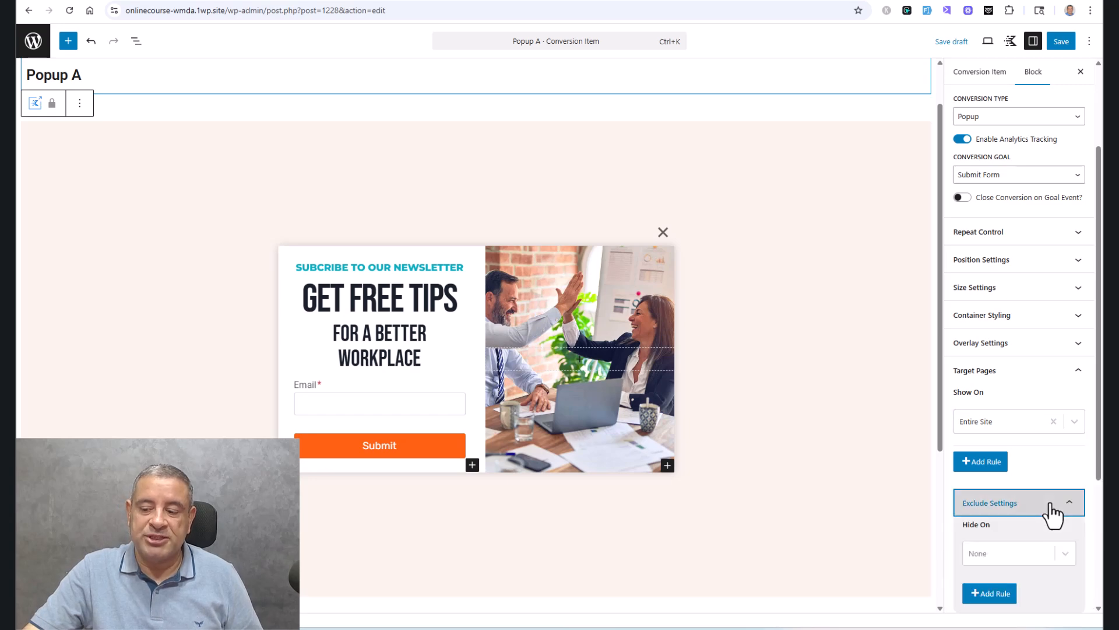
left_click(1050, 505)
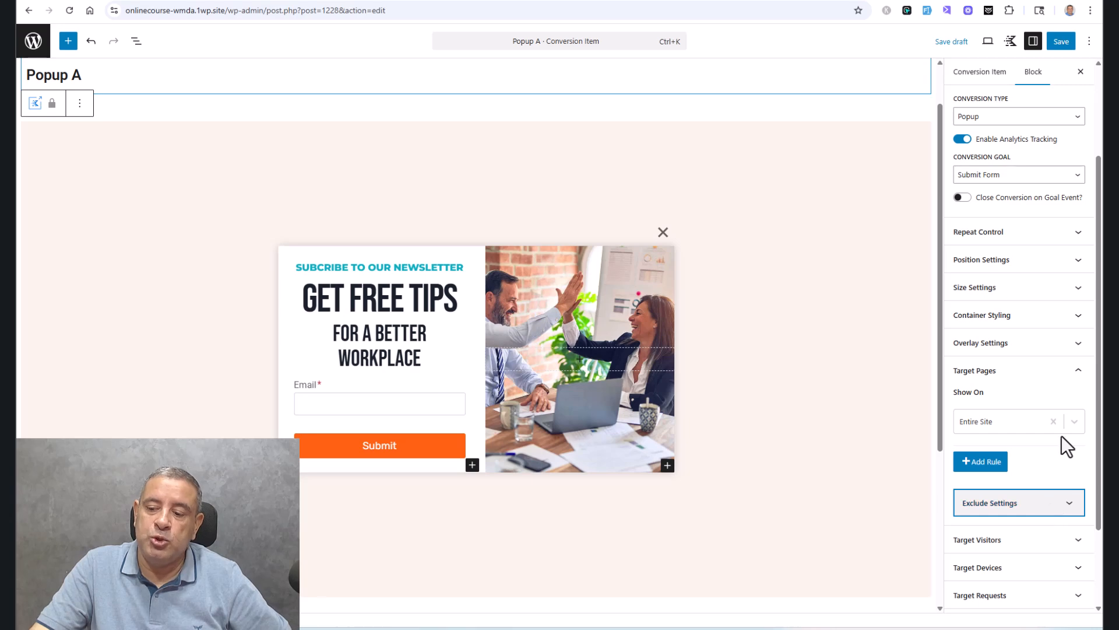
left_click(1075, 374)
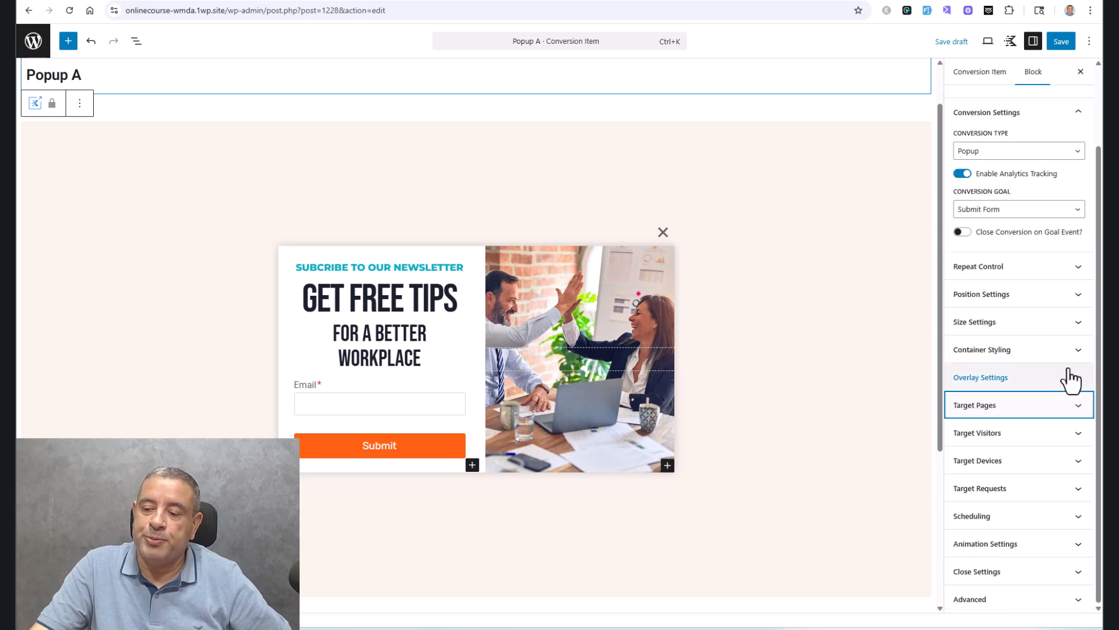
Step: Examine which user groups the Target Visitors settings can make the popup visible to
left_click(1056, 440)
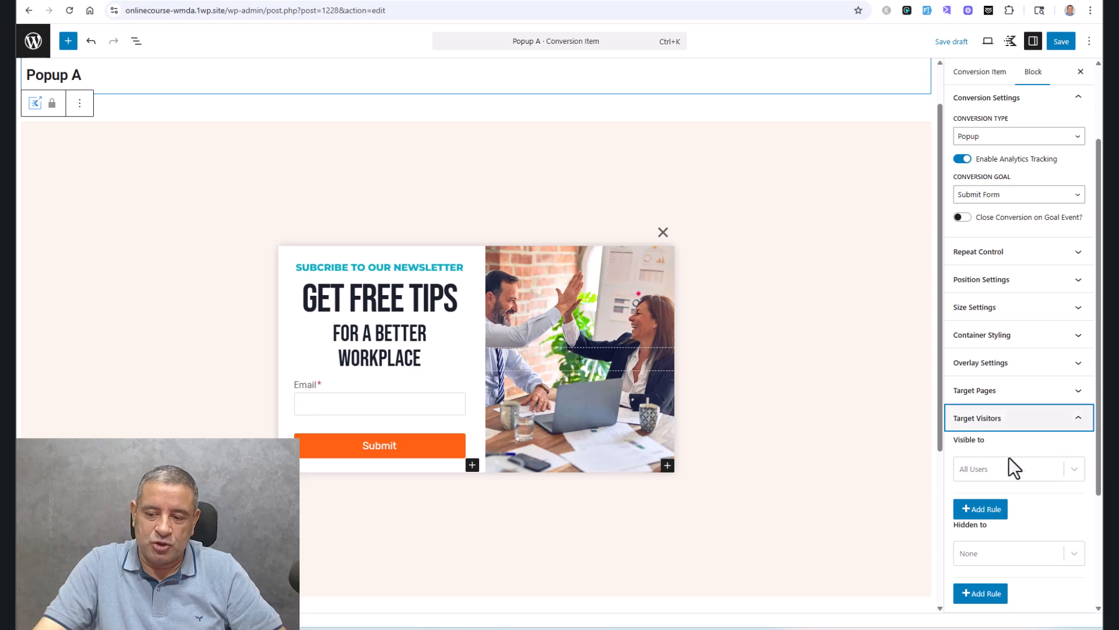
left_click(1027, 470)
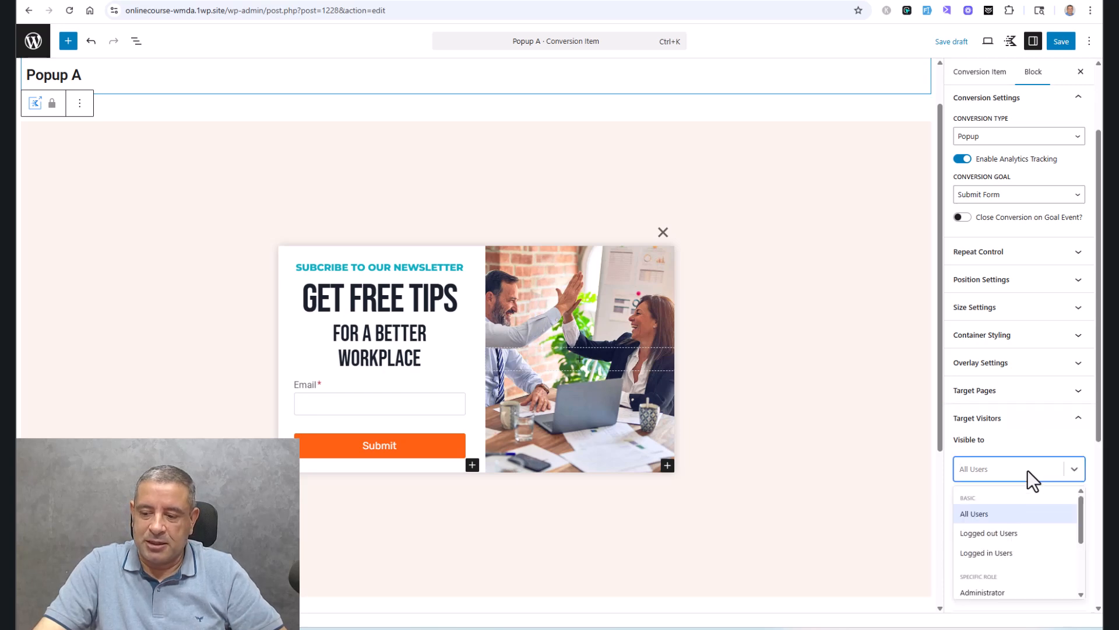
left_click(1027, 470)
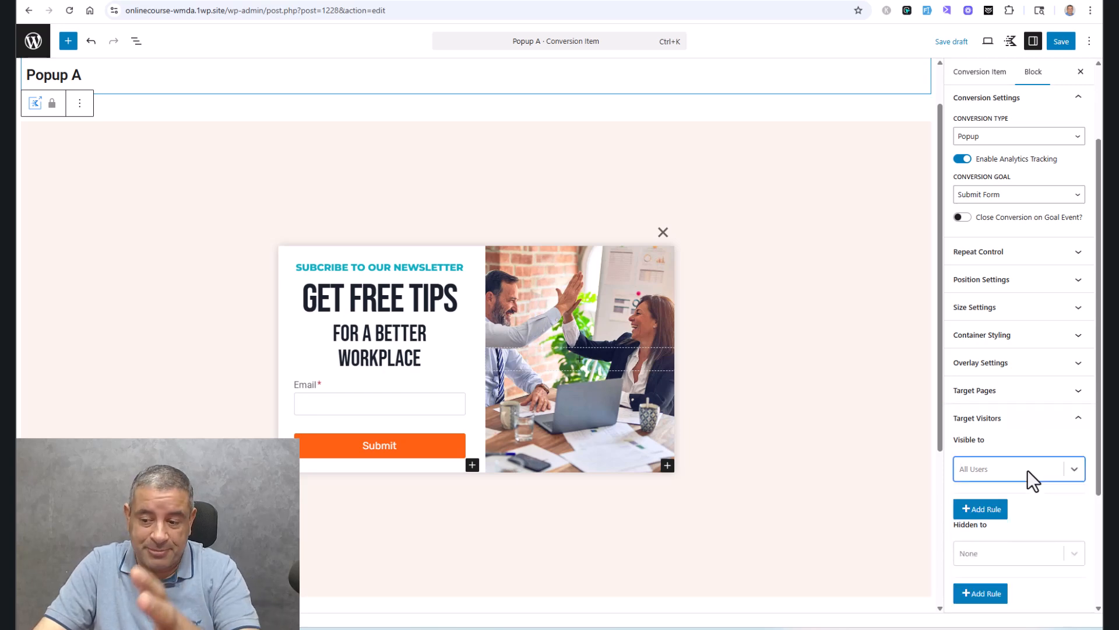
left_click(1016, 426)
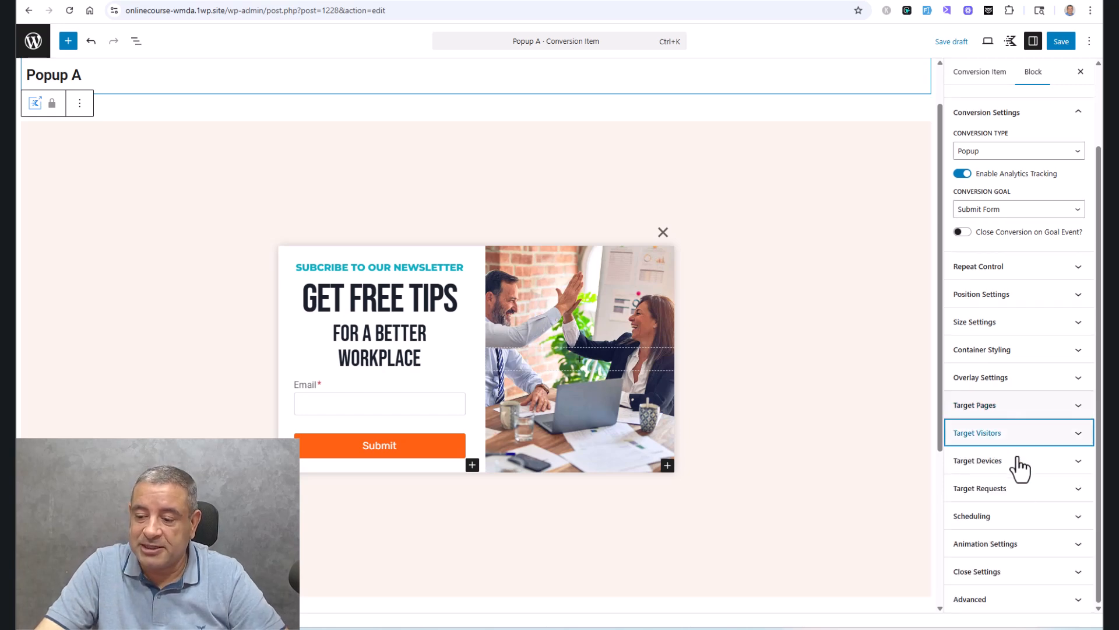
Step: Restrict the popup's target devices to Desktop
left_click(1019, 473)
left_click(1018, 506)
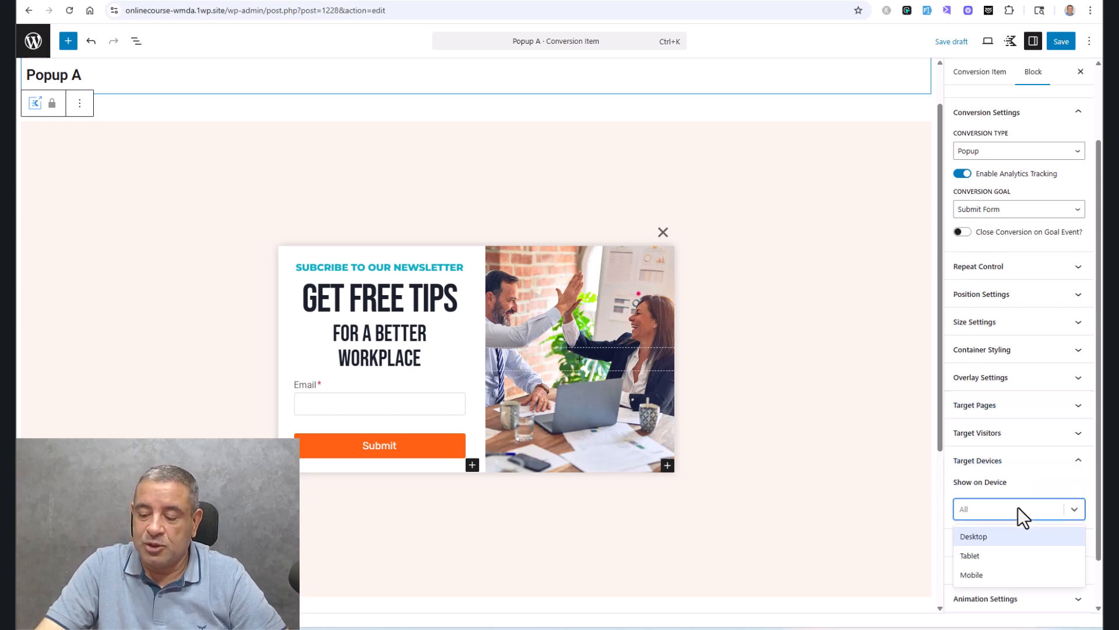
left_click(1010, 541)
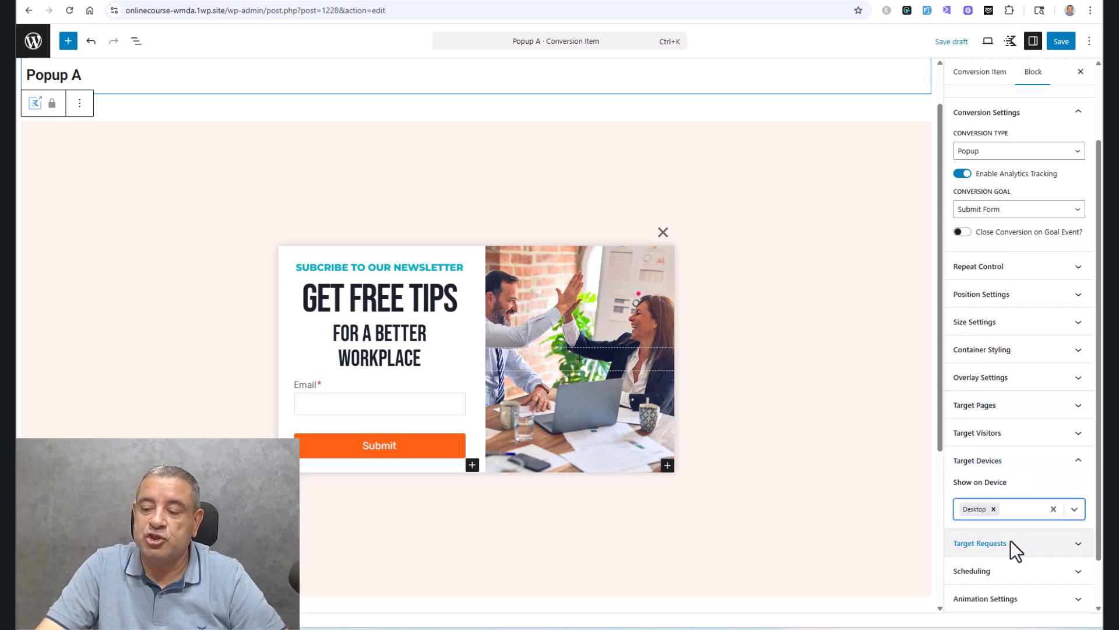
Step: Make the popup visible to All Users and collapse the visitor and device targeting settings
left_click(1017, 435)
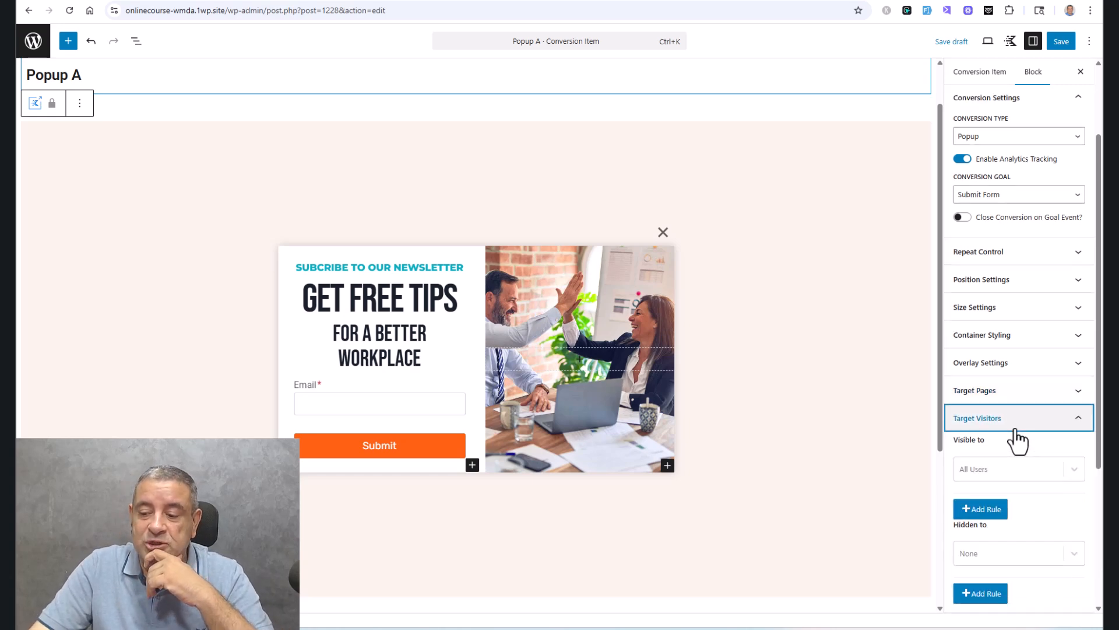
left_click(1033, 473)
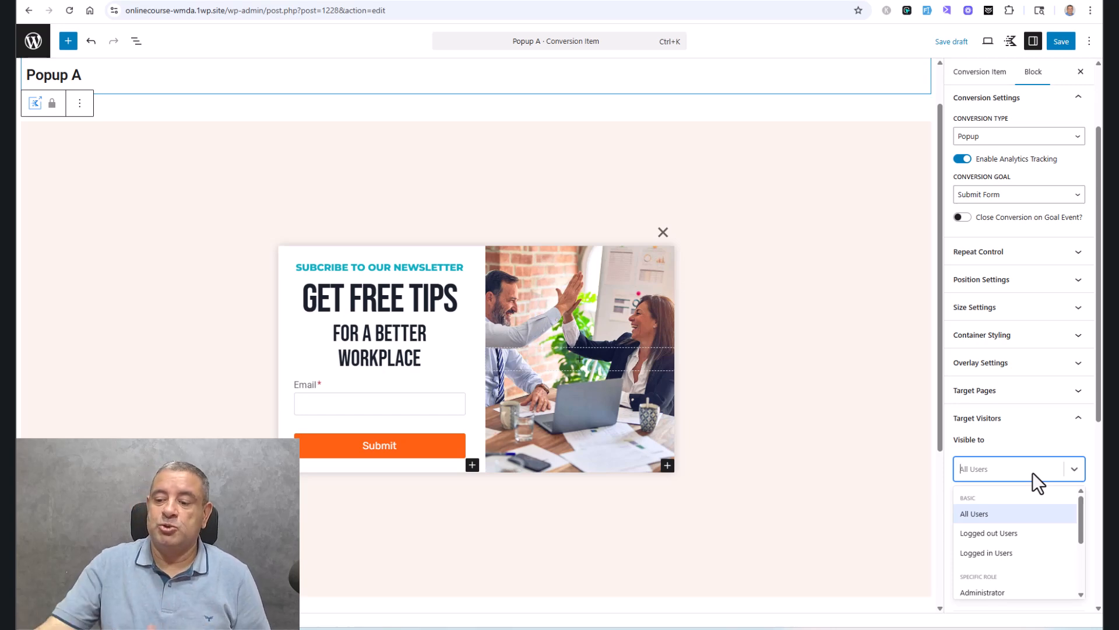
left_click(1033, 513)
left_click(1021, 430)
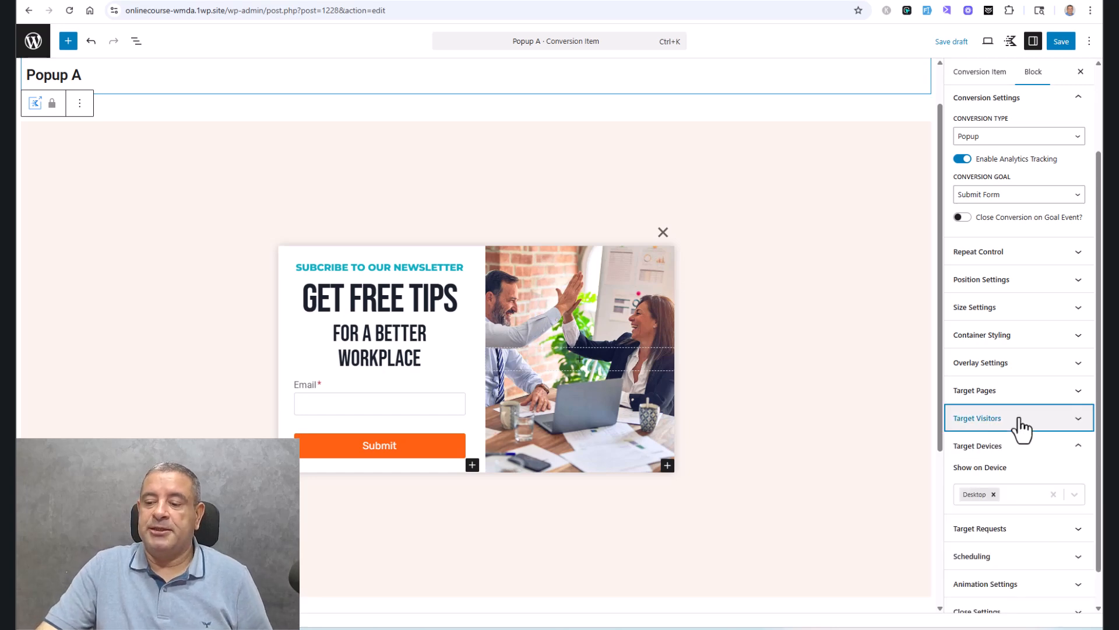
left_click(1019, 446)
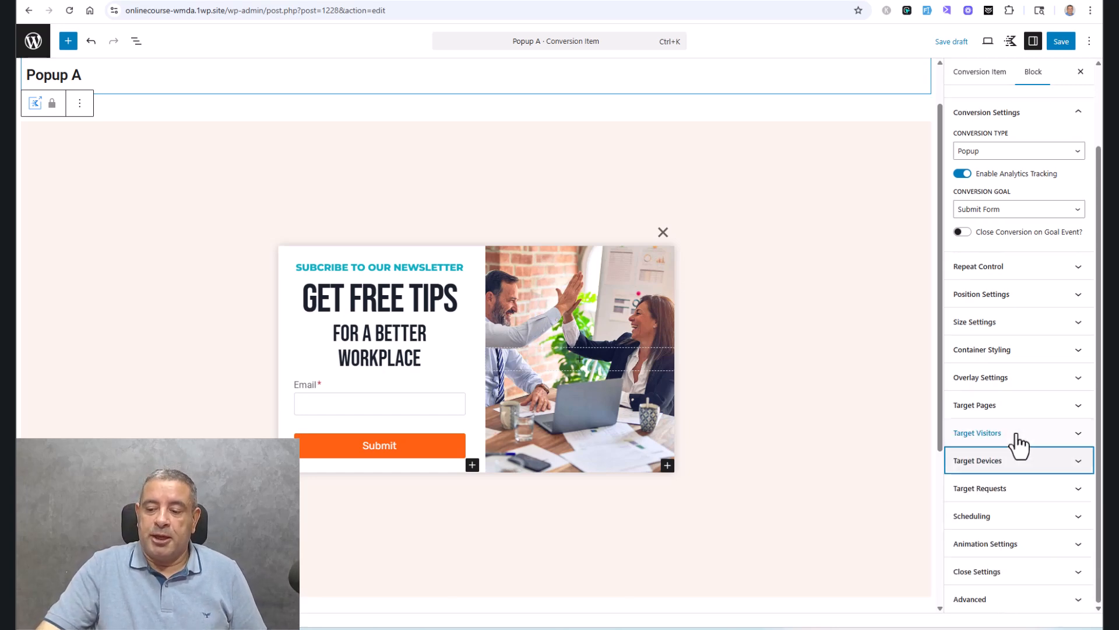
Step: Examine the popup's Target Requests conditions and its Scheduling options
left_click(998, 489)
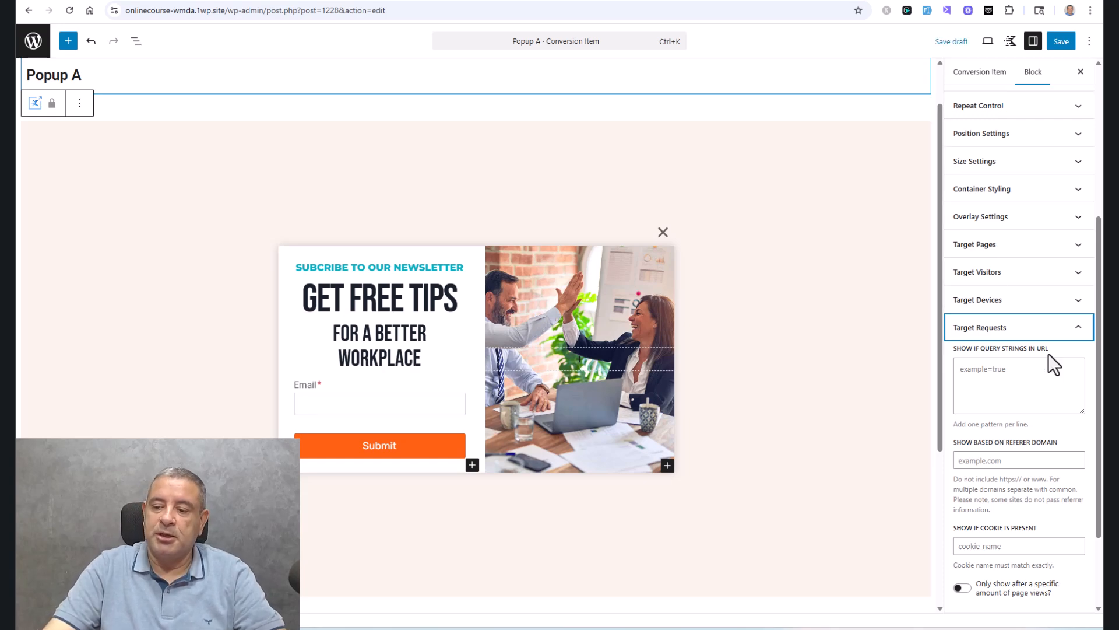
left_click(1026, 330)
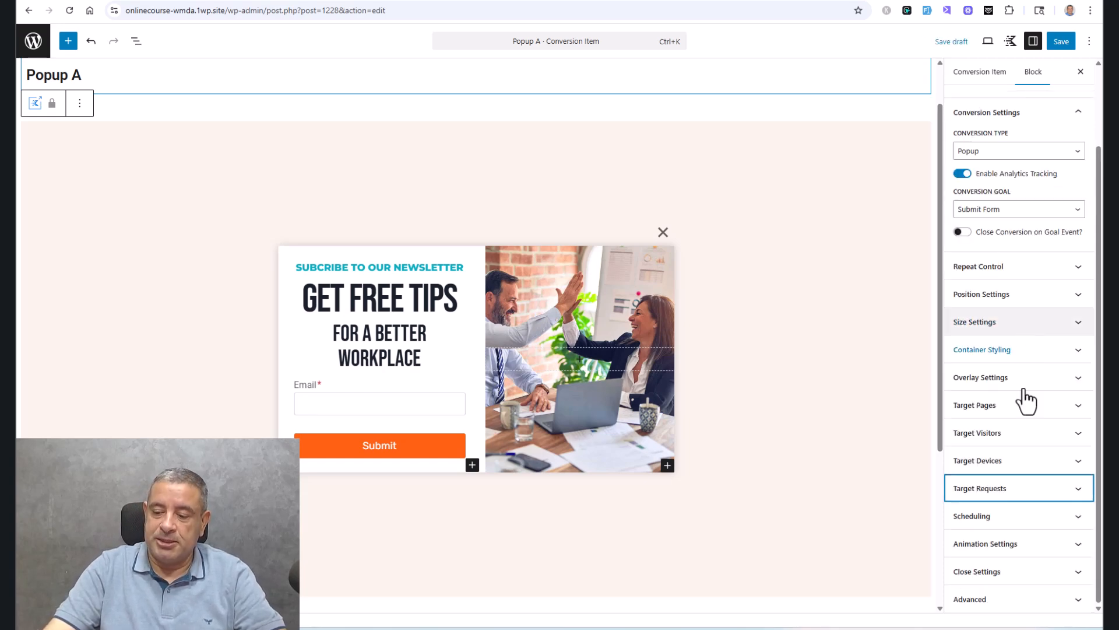
left_click(999, 520)
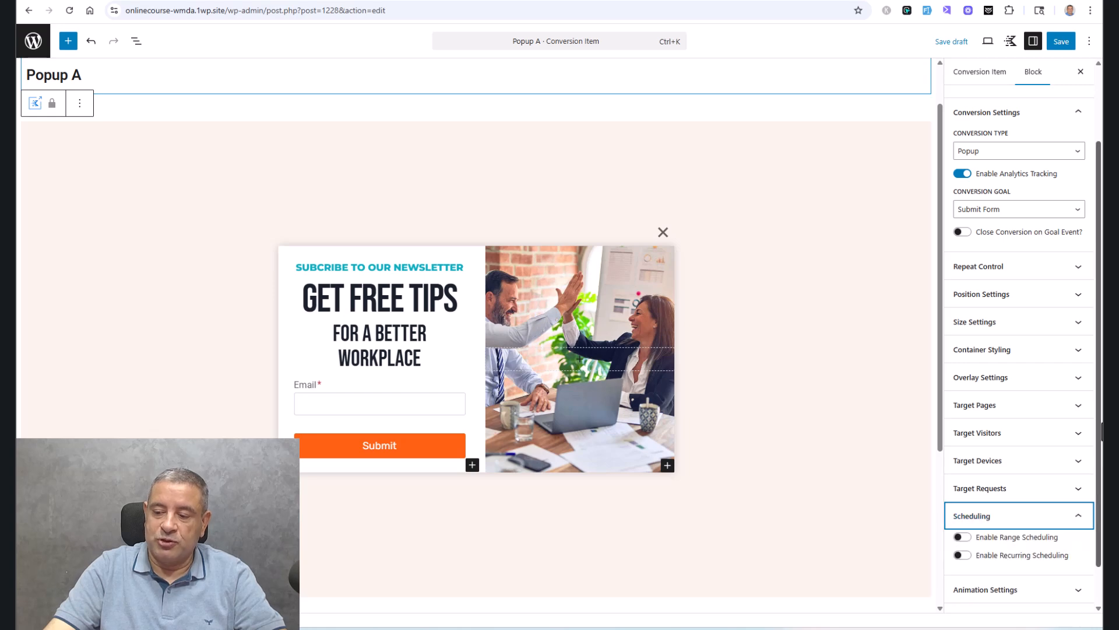
left_click_drag(1099, 419, 1098, 543)
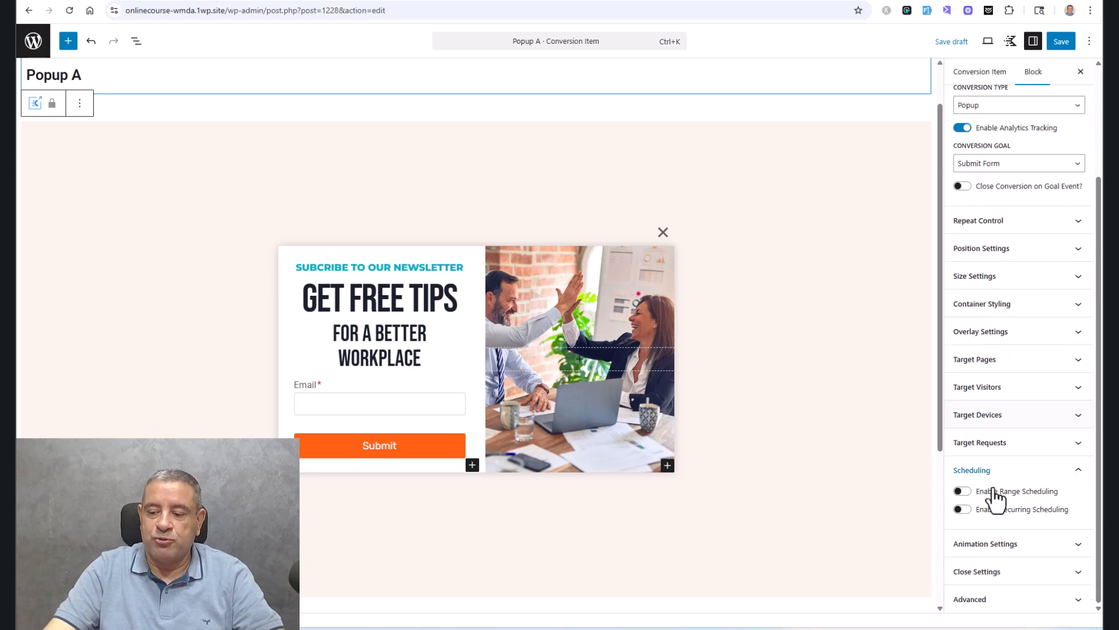
Step: Try range scheduling and recurring scheduling for the popup, switching each off again after viewing its fields
left_click(963, 493)
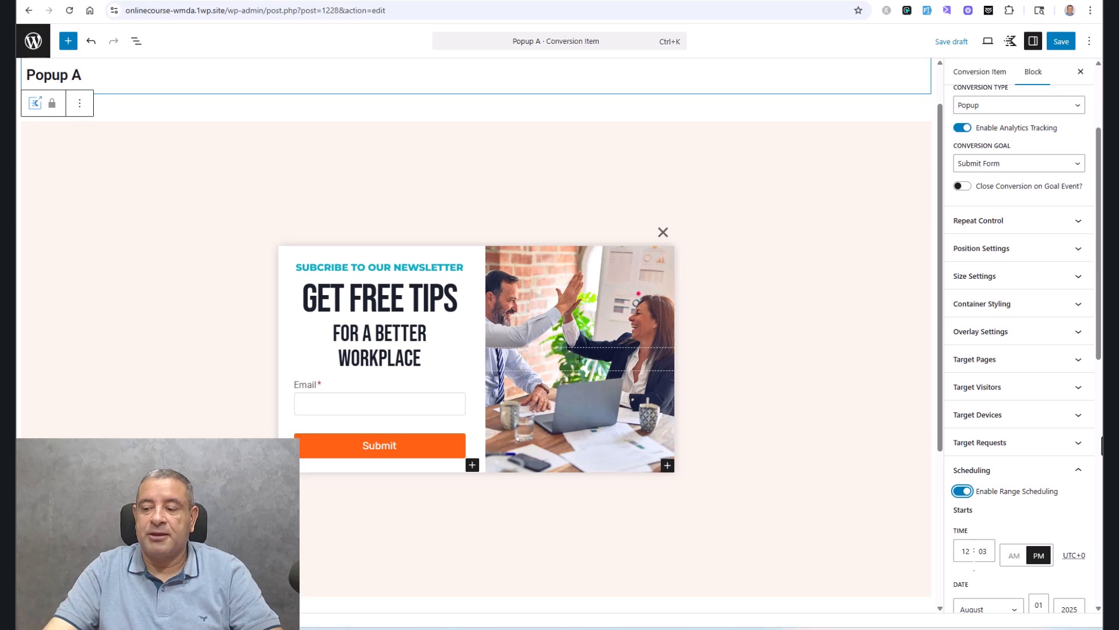
left_click_drag(1099, 337, 1099, 447)
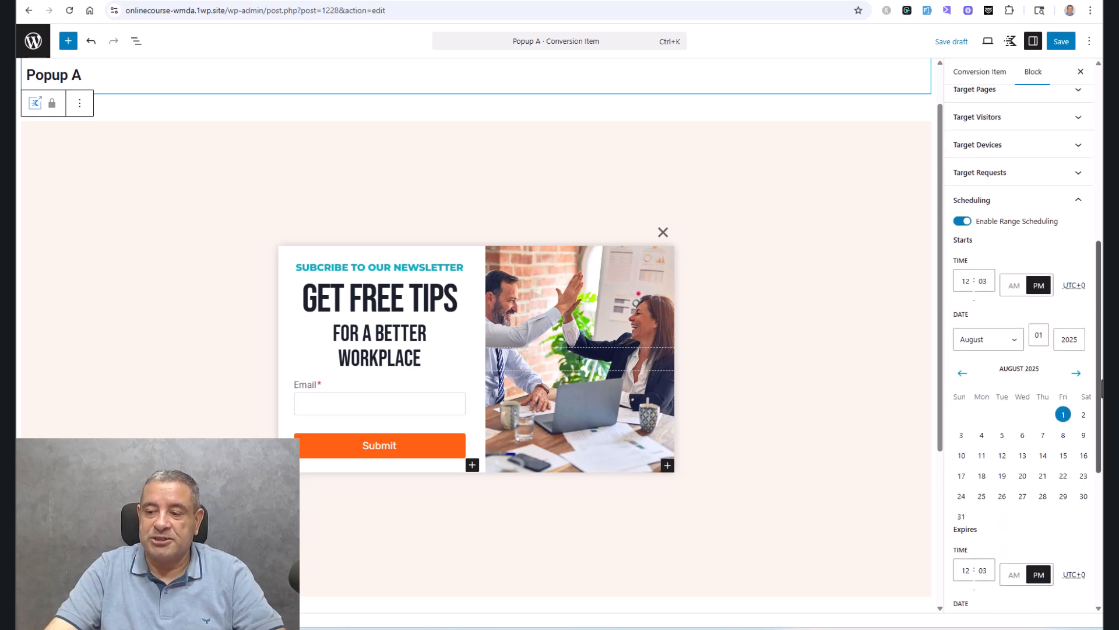
left_click(963, 222)
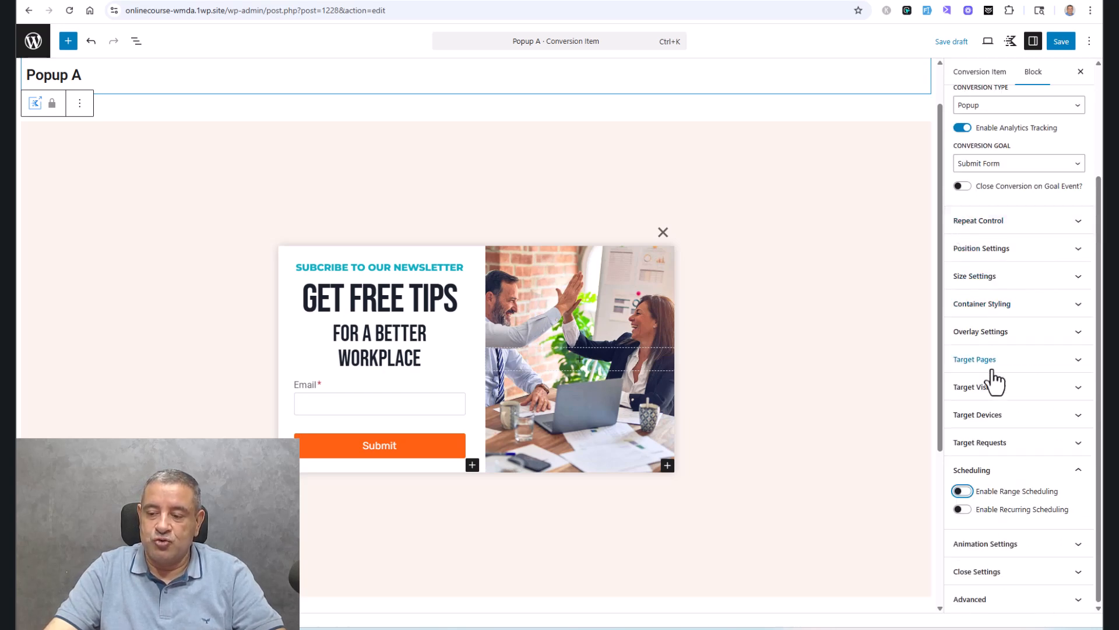
left_click(963, 510)
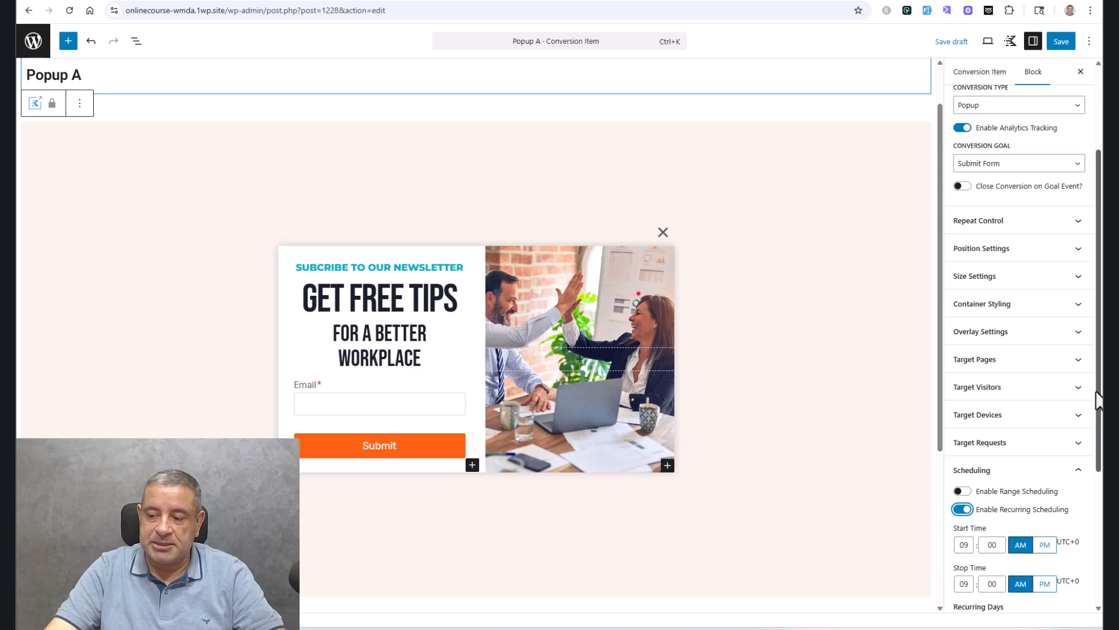
scroll(1099, 402, "down", 4)
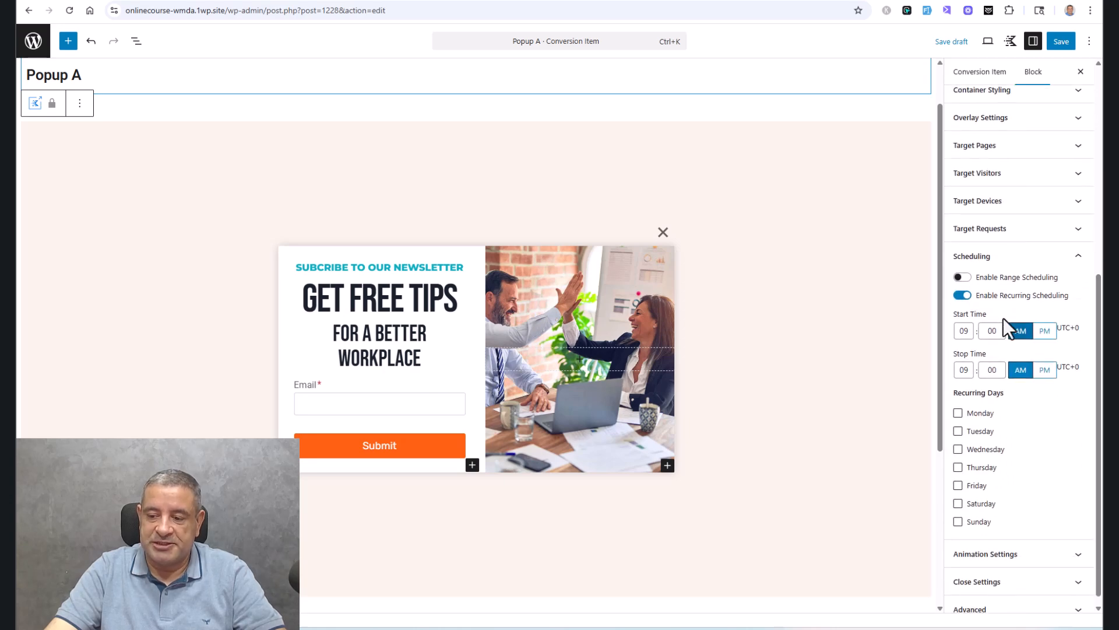
left_click(964, 299)
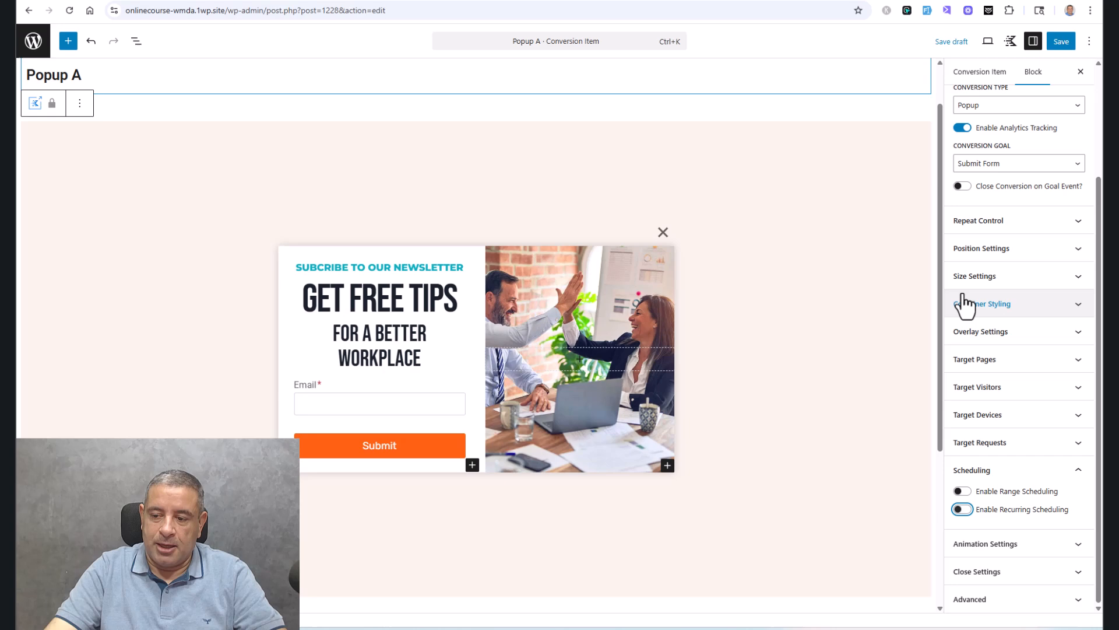
Step: Examine the popup's open and close animation settings and collapse them
left_click(1019, 544)
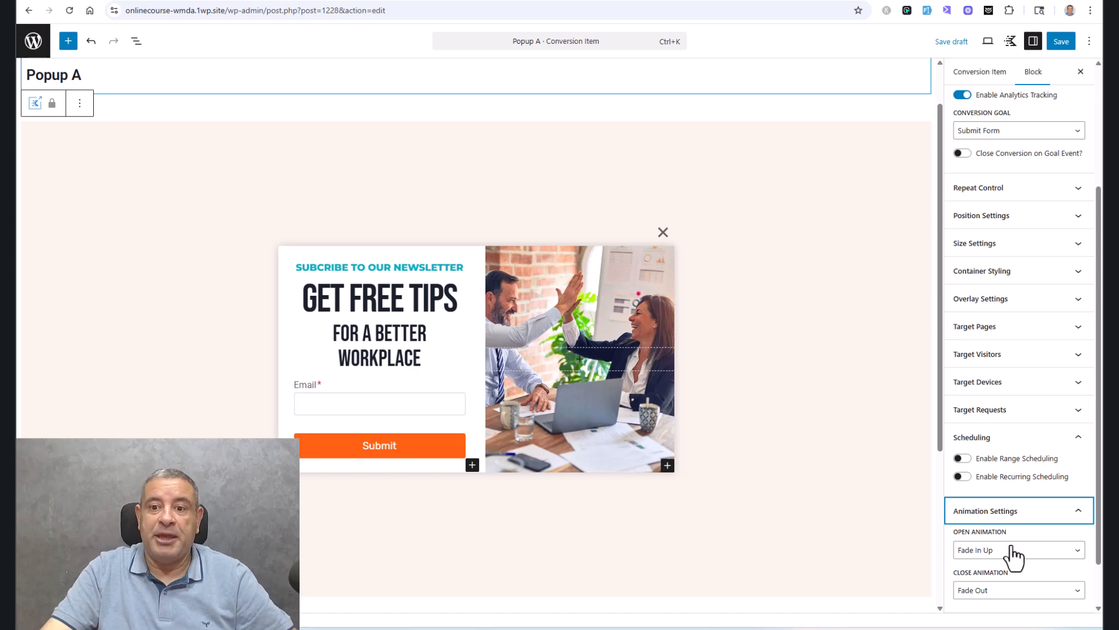
left_click(1013, 521)
left_click_drag(1098, 499, 1098, 497)
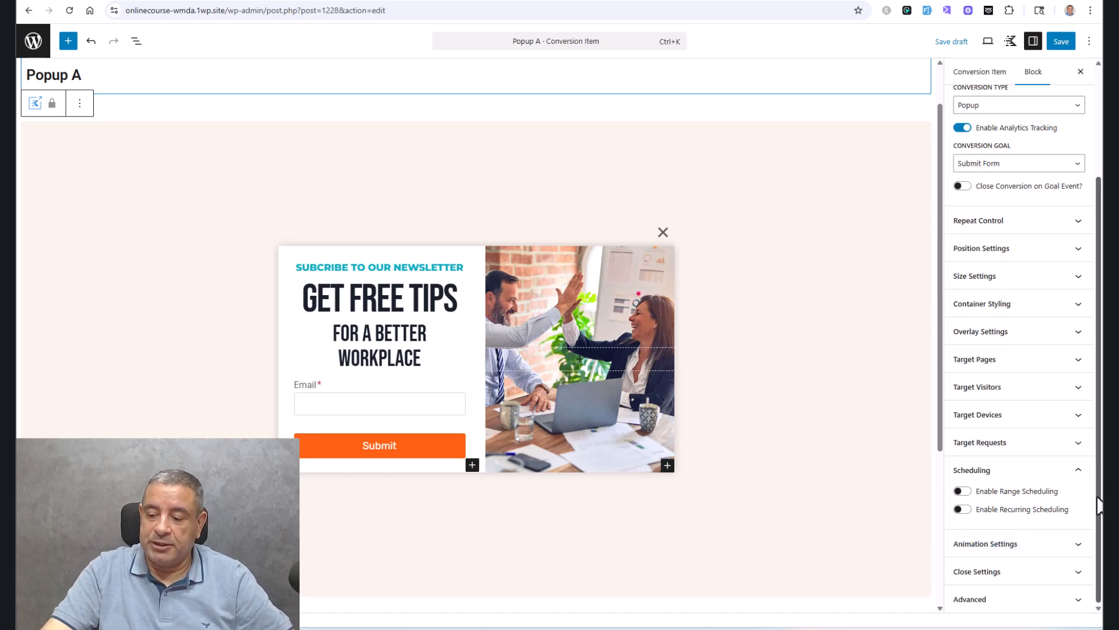
Step: In the Close Settings, color the popup's close icon with the palette's orange and make the icon larger
left_click(1023, 573)
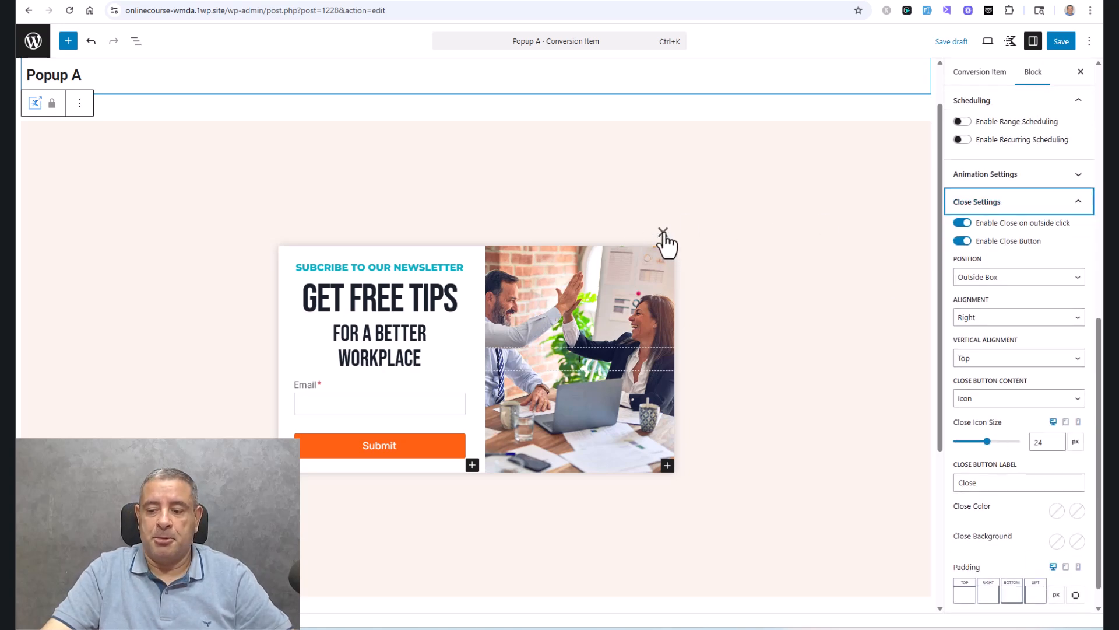
left_click(1057, 513)
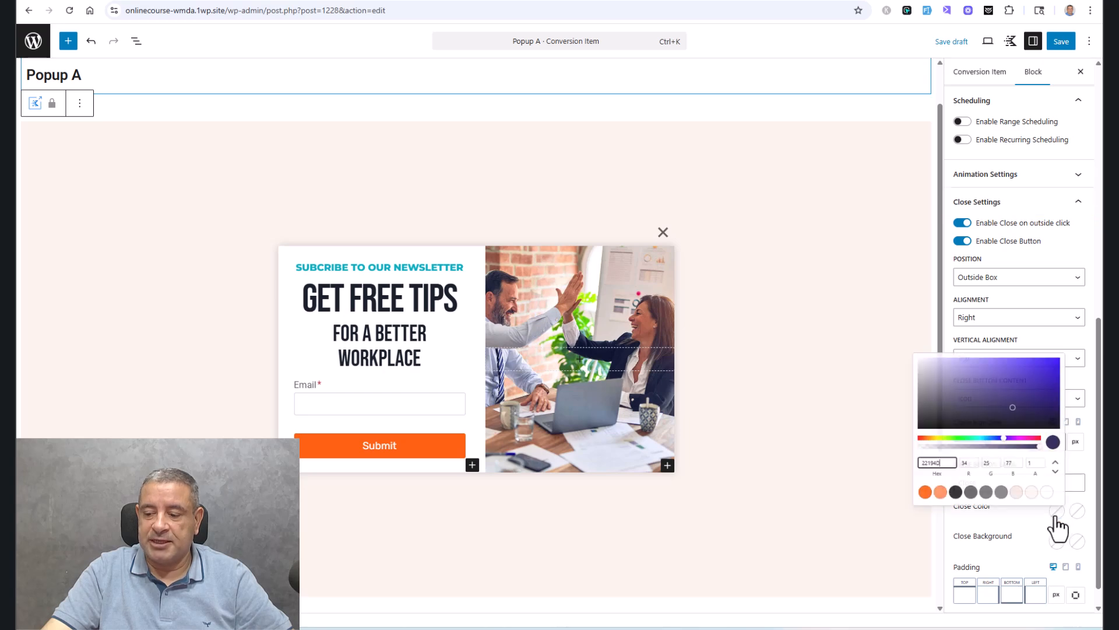
left_click(899, 487)
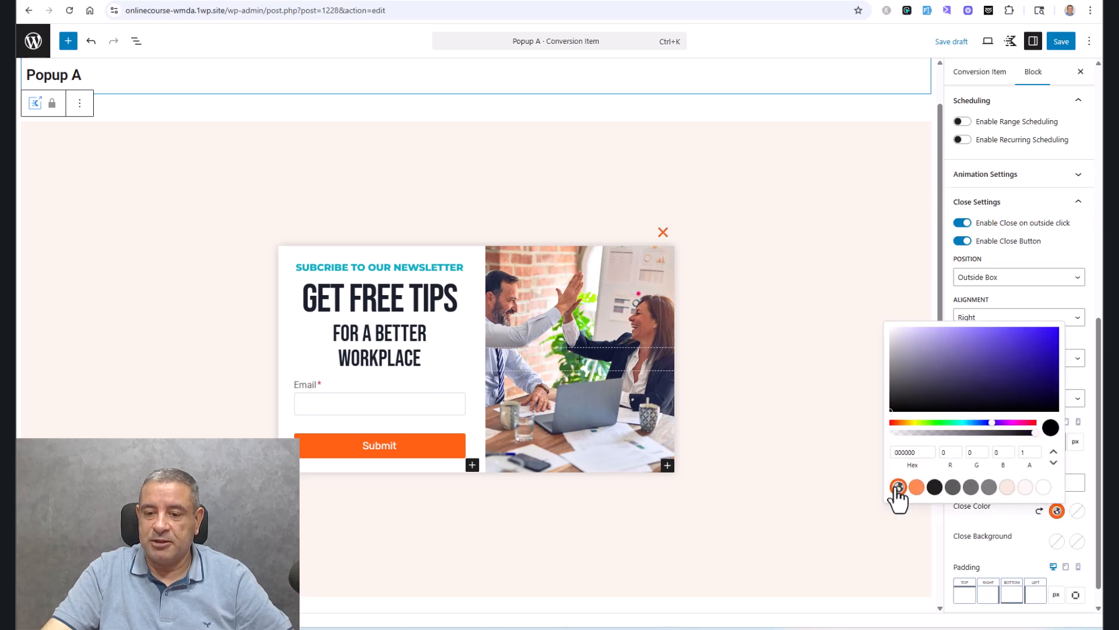
left_click(993, 535)
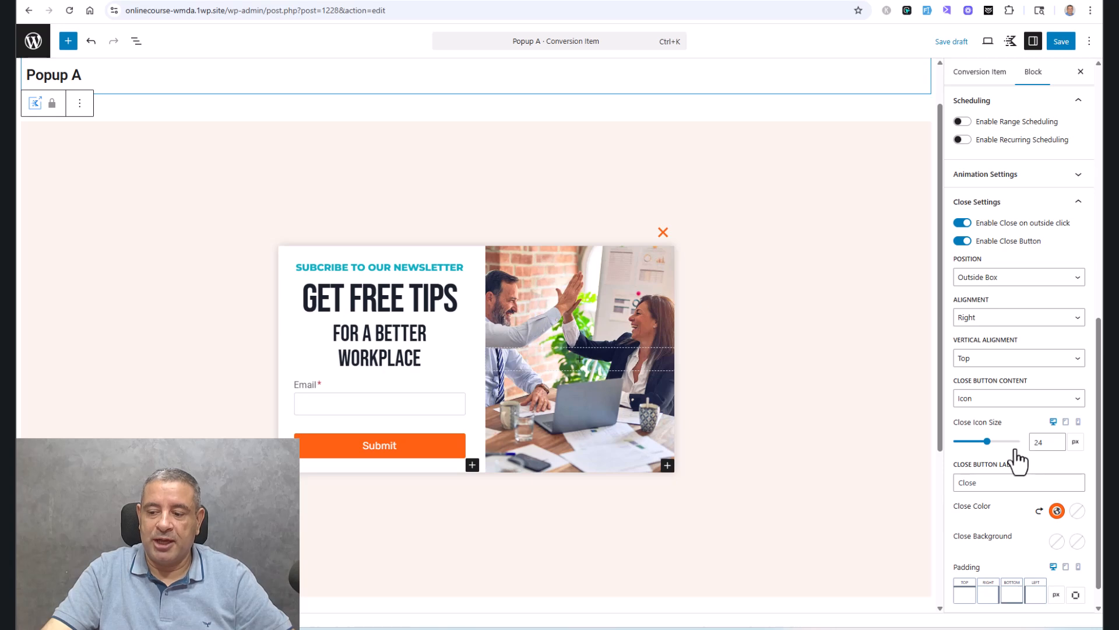
left_click_drag(988, 445, 975, 447)
left_click_drag(1098, 406, 1101, 307)
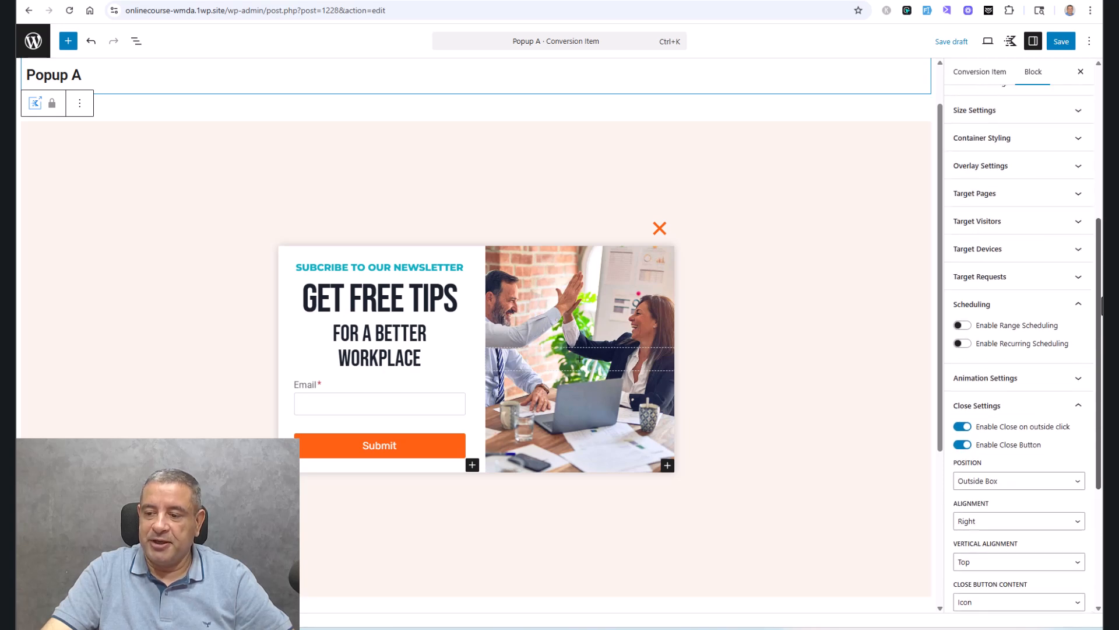
left_click(1051, 408)
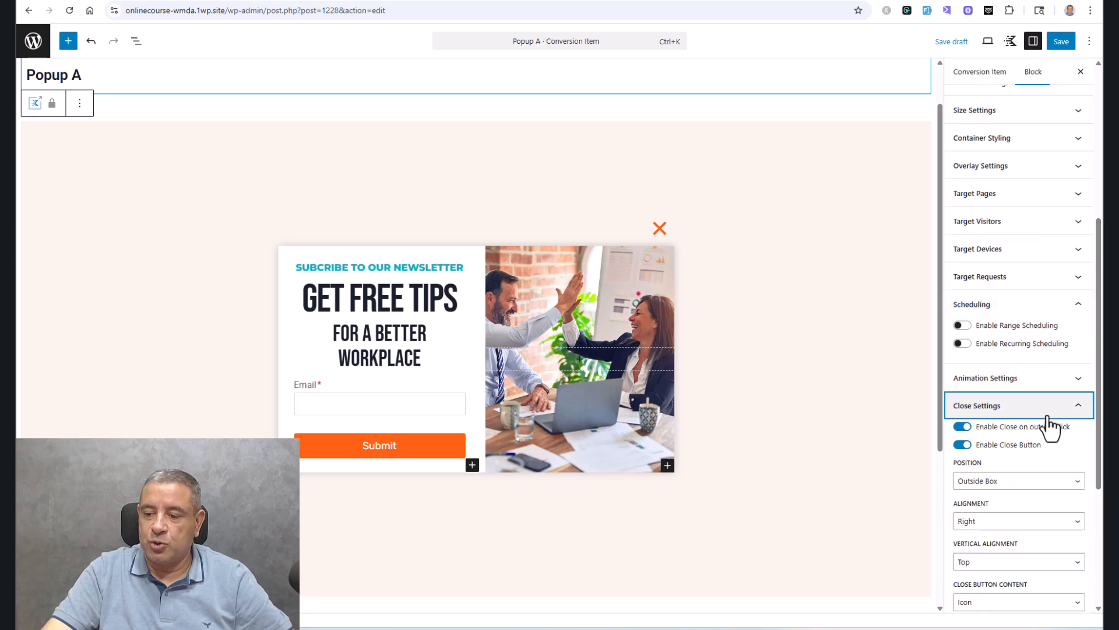
Step: Save and publish the popup, and return to the Conversion Items list
left_click(1064, 42)
left_click(1061, 42)
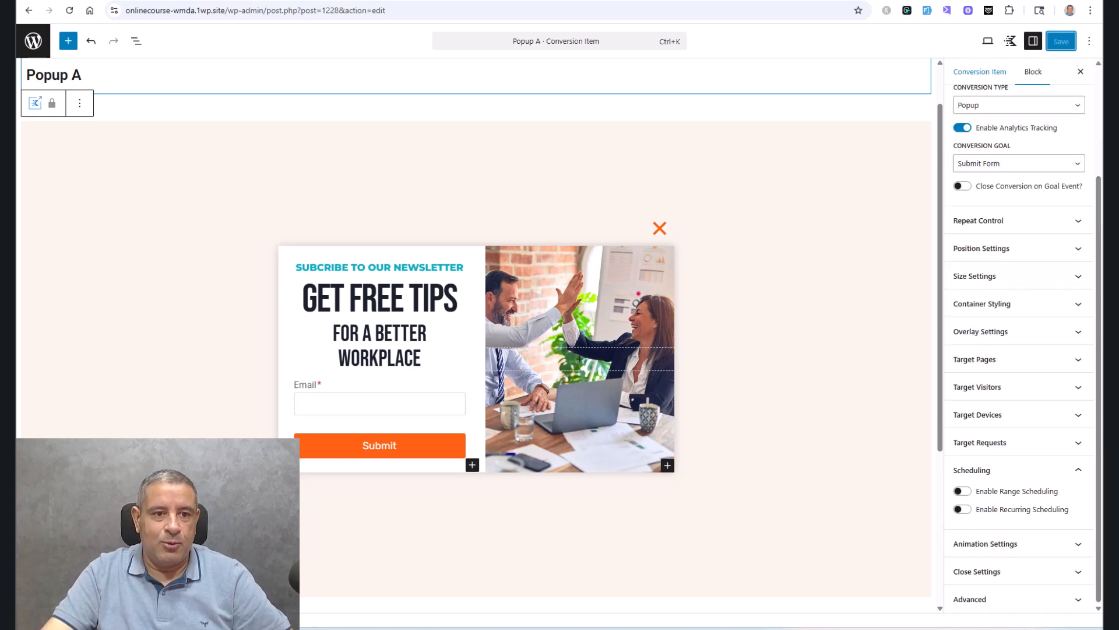
left_click(28, 51)
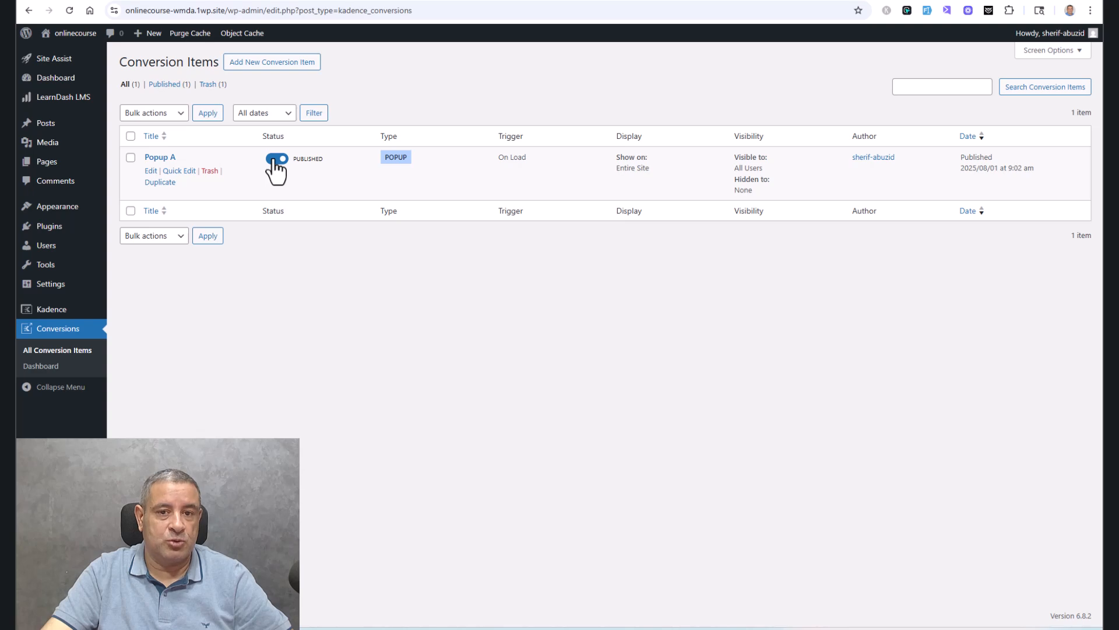
Step: Open the site in an incognito window to test the popup on load, dismiss the popup and close the window
mouse_move(76, 35)
right_click(65, 56)
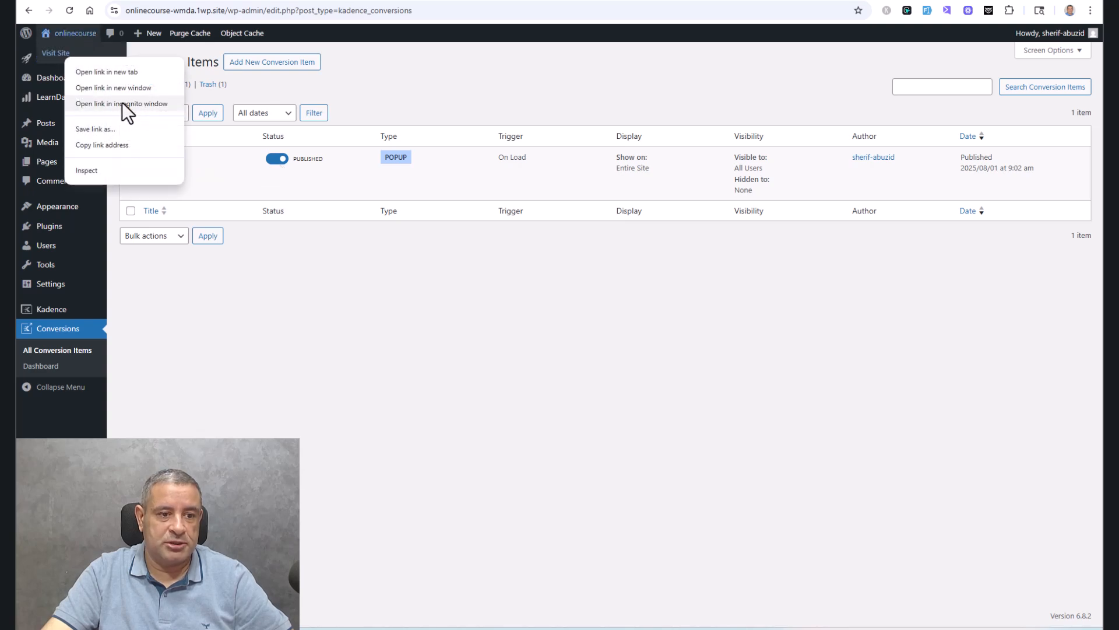
left_click(123, 104)
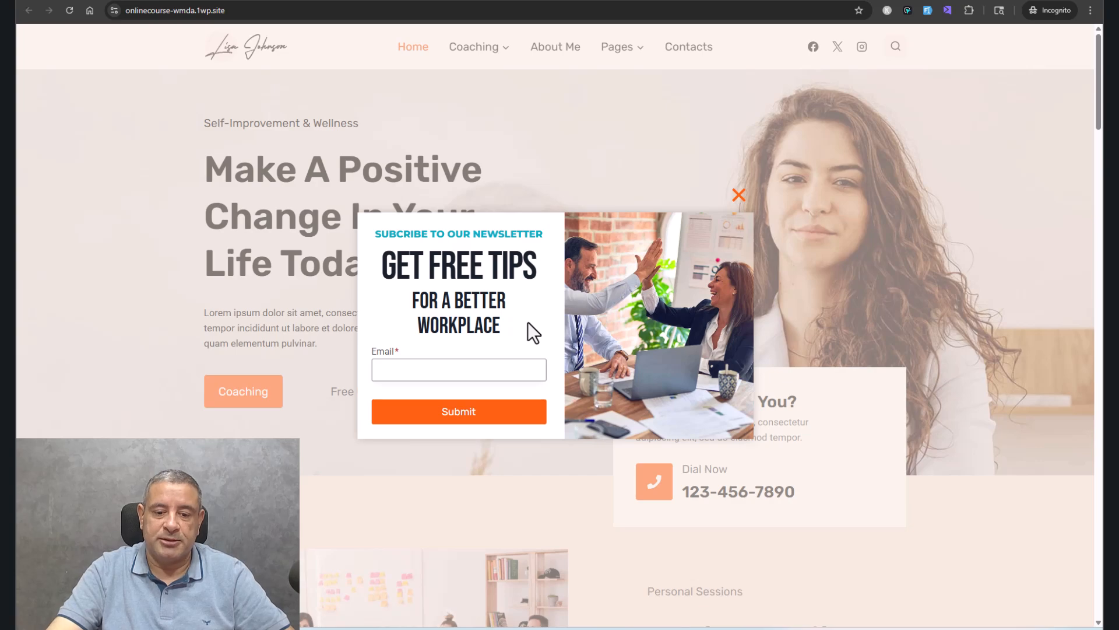
left_click(739, 196)
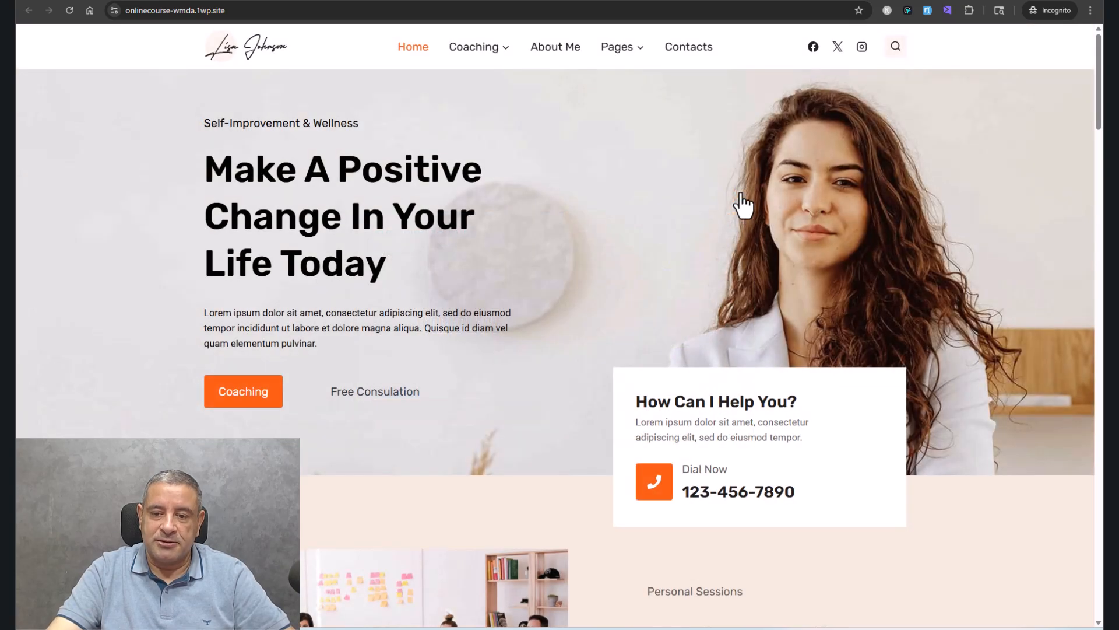
left_click(1096, 1)
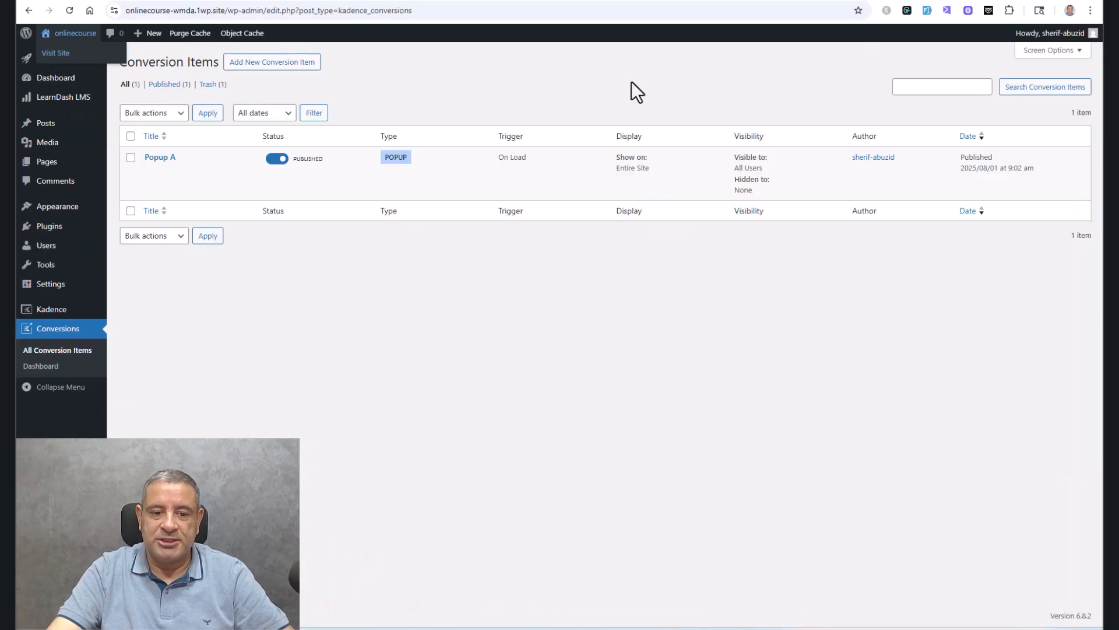
Step: Open Popup A for editing in a new tab, set its launch trigger to Exit Intent and save it
right_click(150, 173)
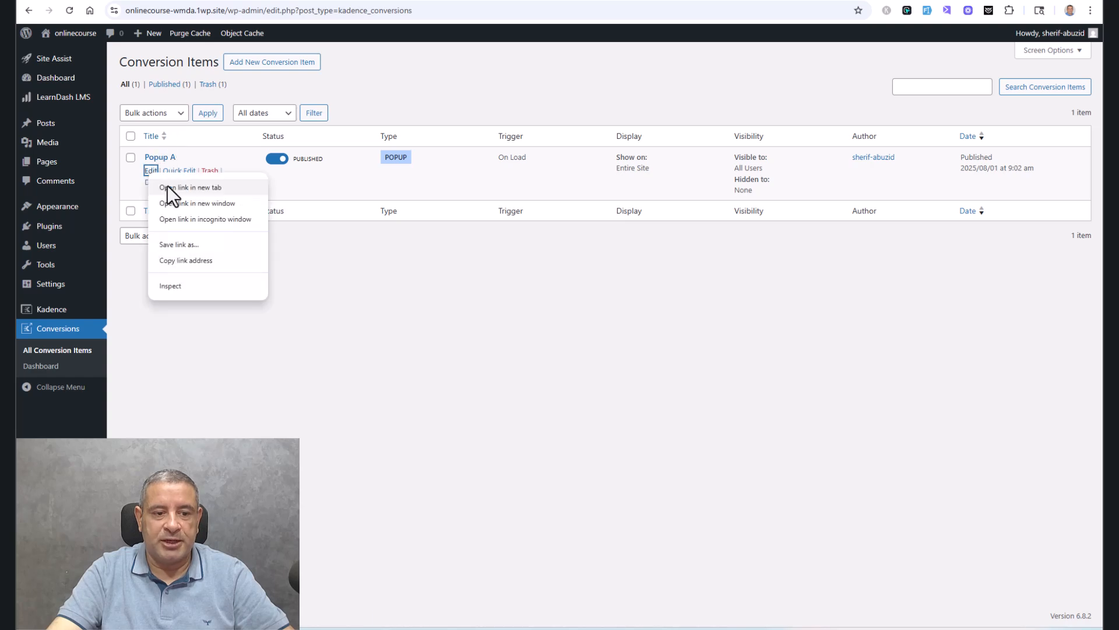
left_click(150, 173)
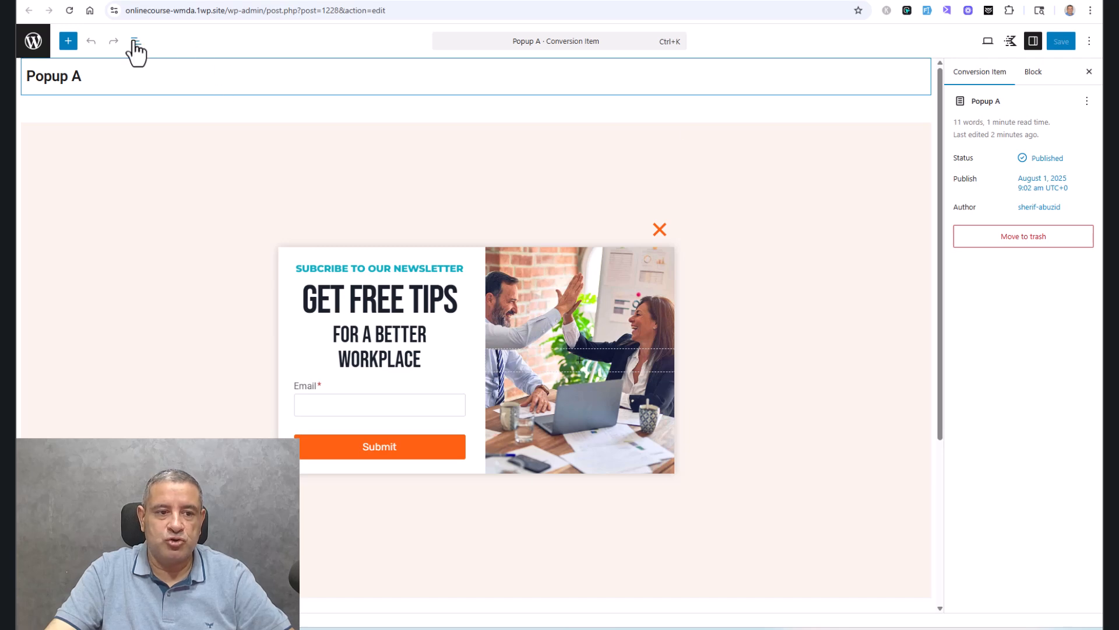
left_click(716, 149)
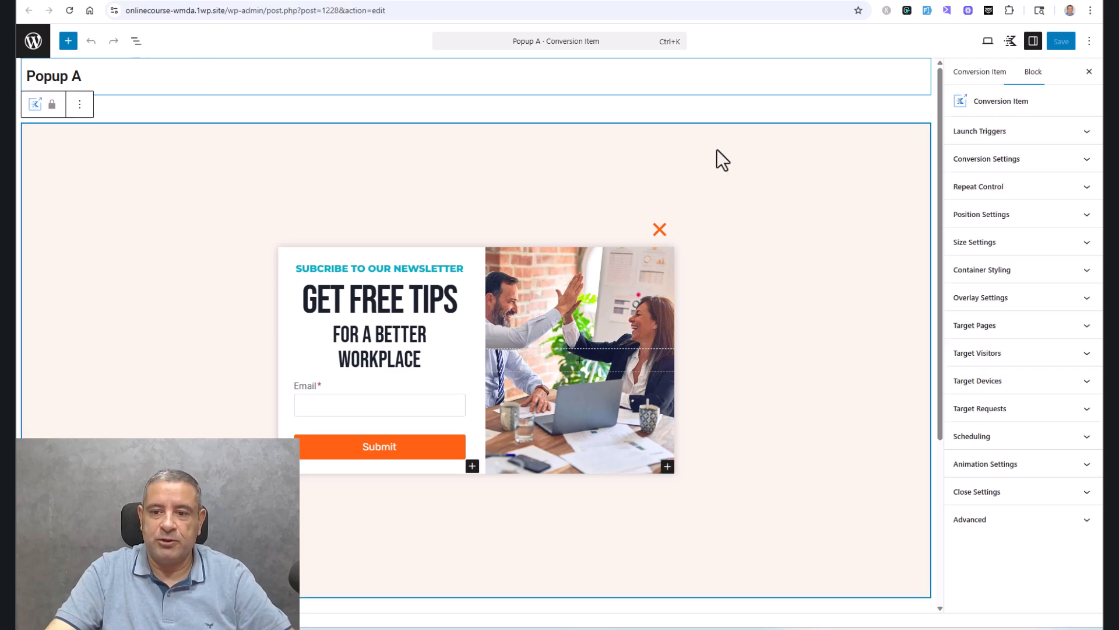
left_click(1017, 133)
left_click(1019, 170)
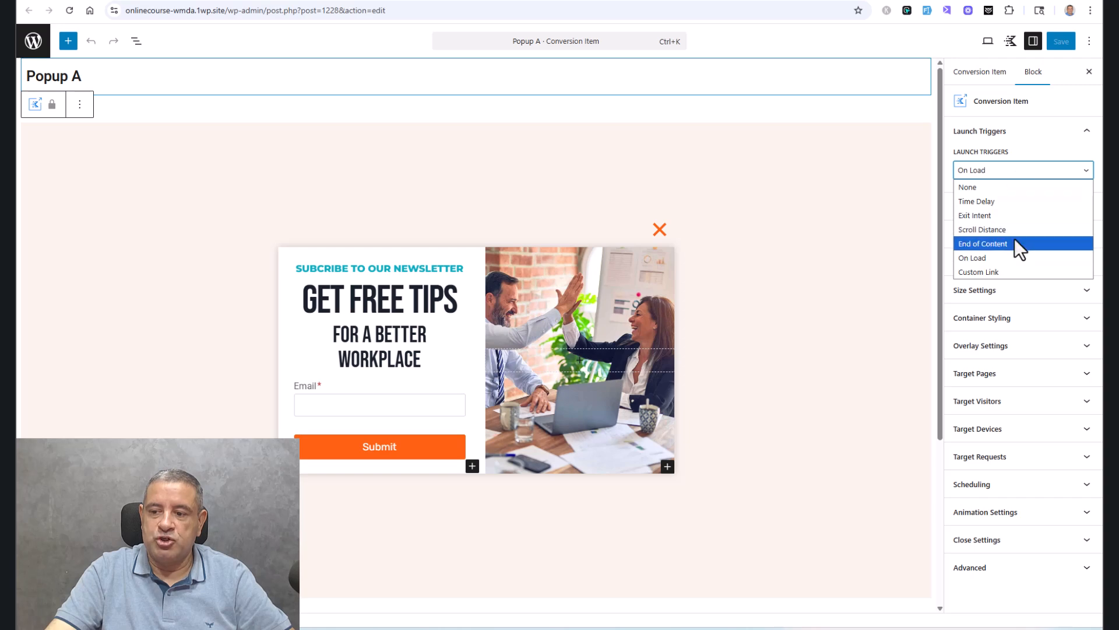
left_click(1009, 217)
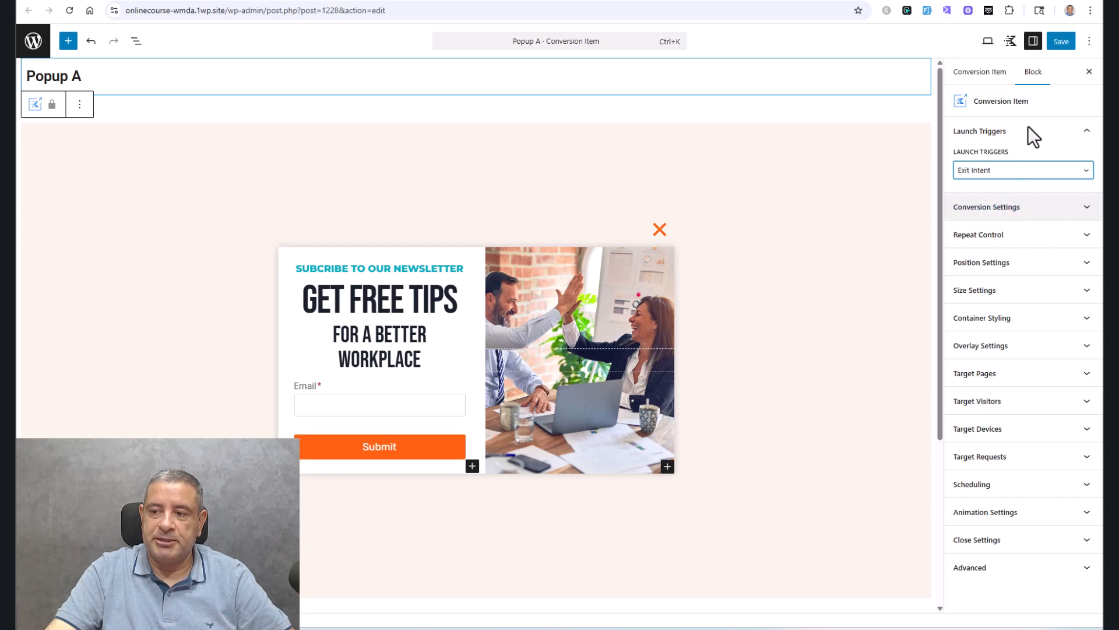
left_click(1057, 46)
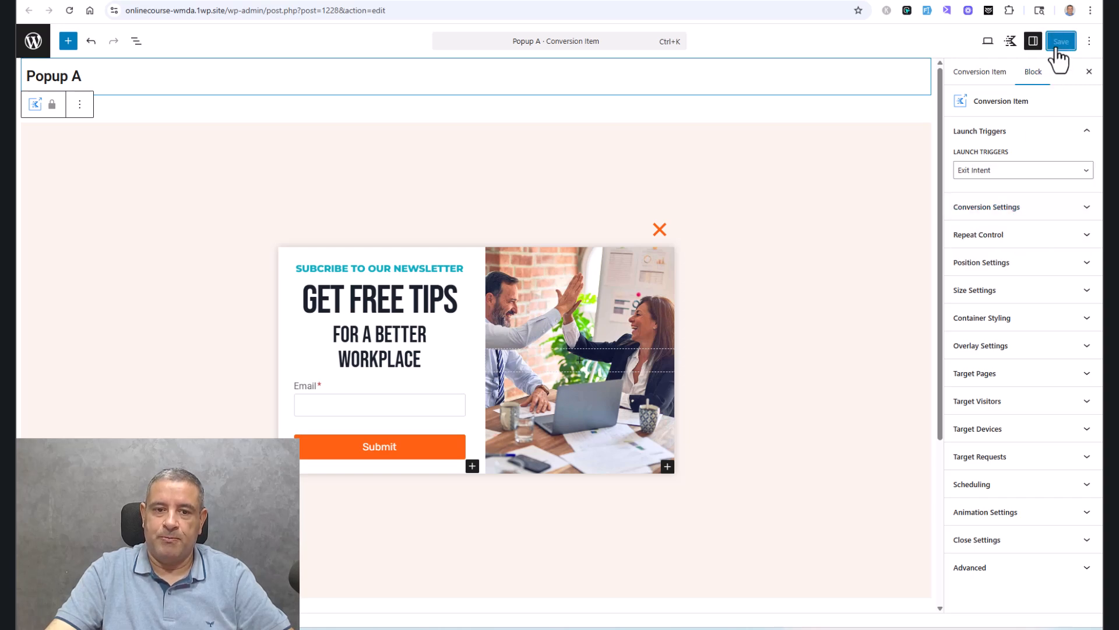
Step: Return to the Conversion Items list and clear the site's object cache
left_click(316, 2)
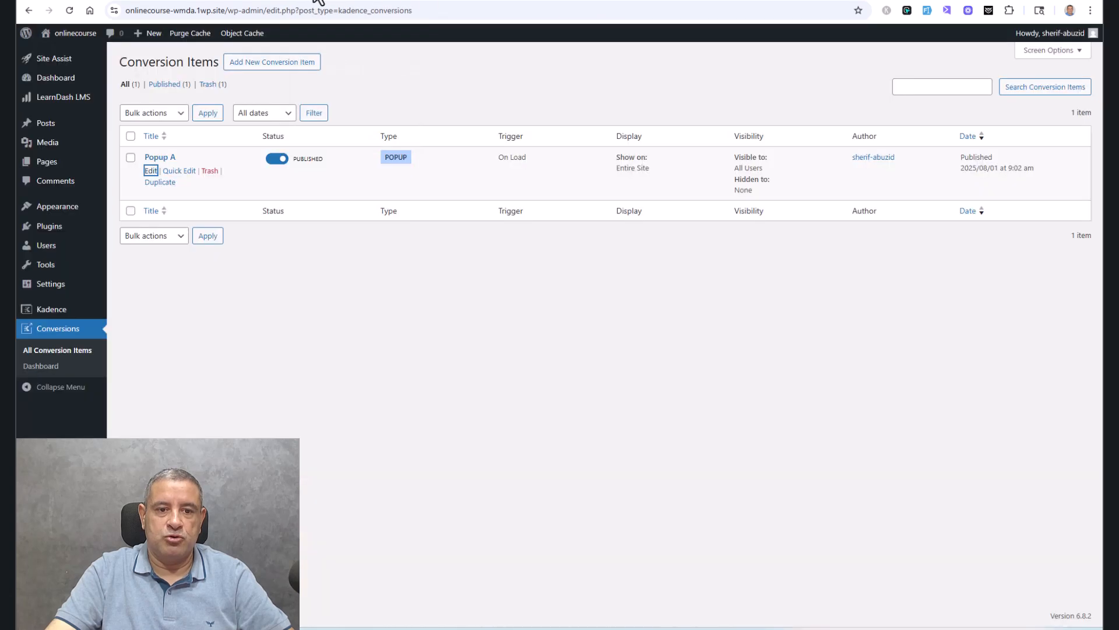
mouse_move(232, 33)
left_click(232, 61)
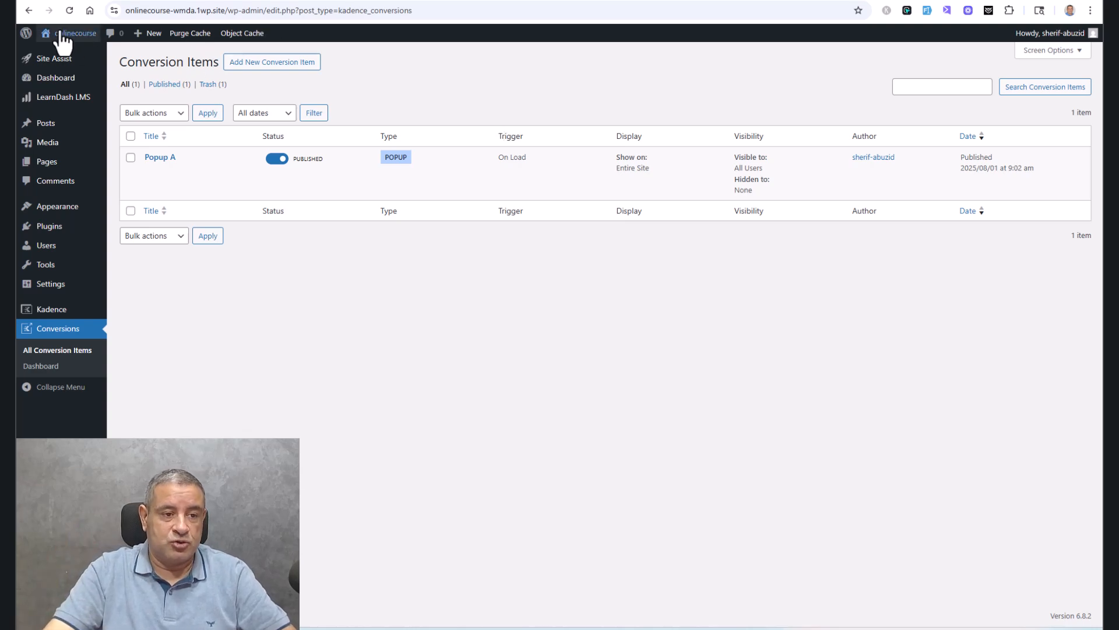
Step: Open the site in an incognito window to test the exit-intent popup
right_click(55, 52)
left_click(98, 92)
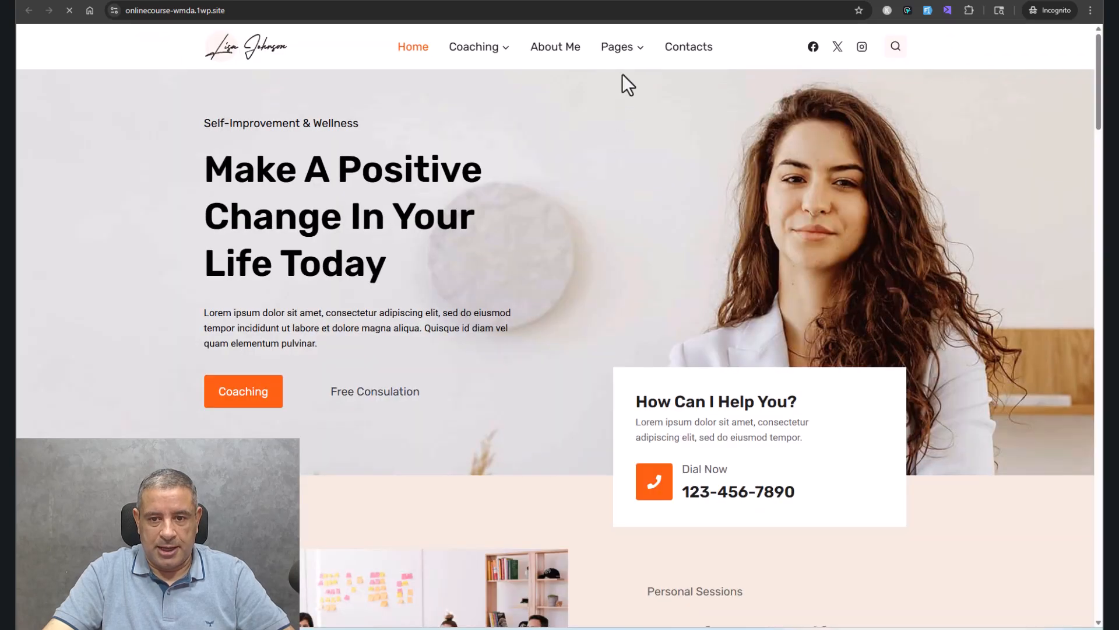
left_click(536, 55)
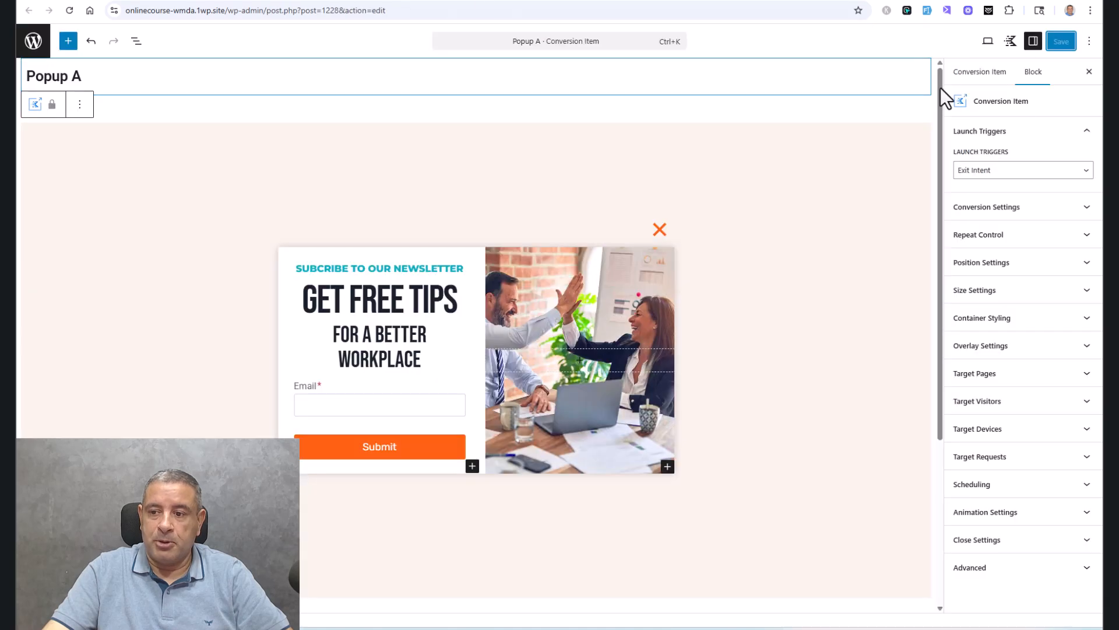
Step: Change Popup A's launch trigger to Scroll Distance
left_click(1061, 172)
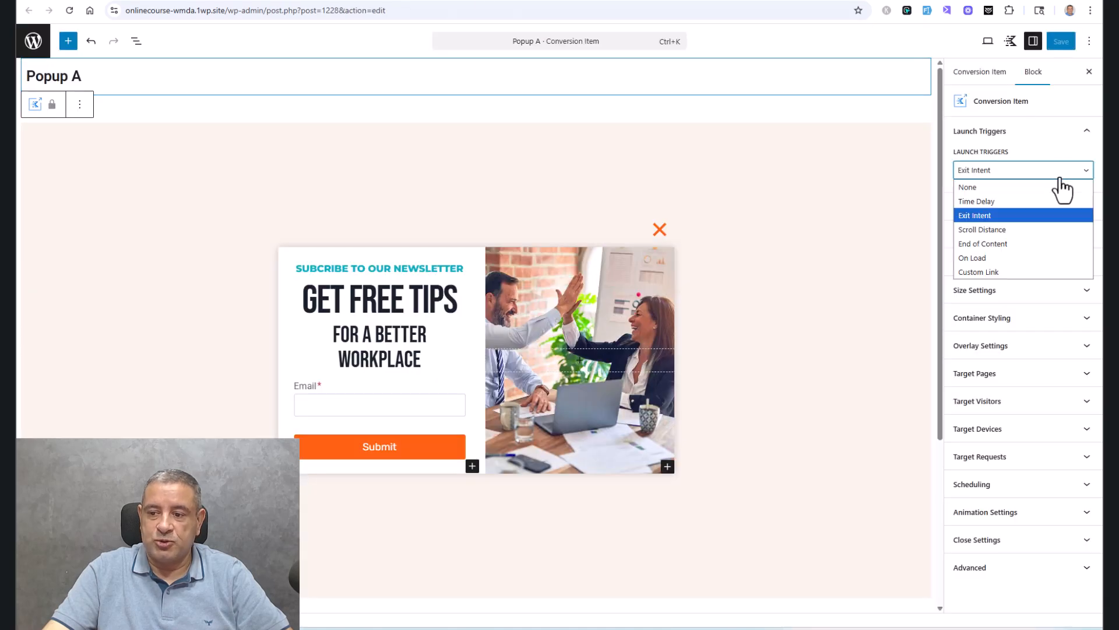
left_click(1031, 231)
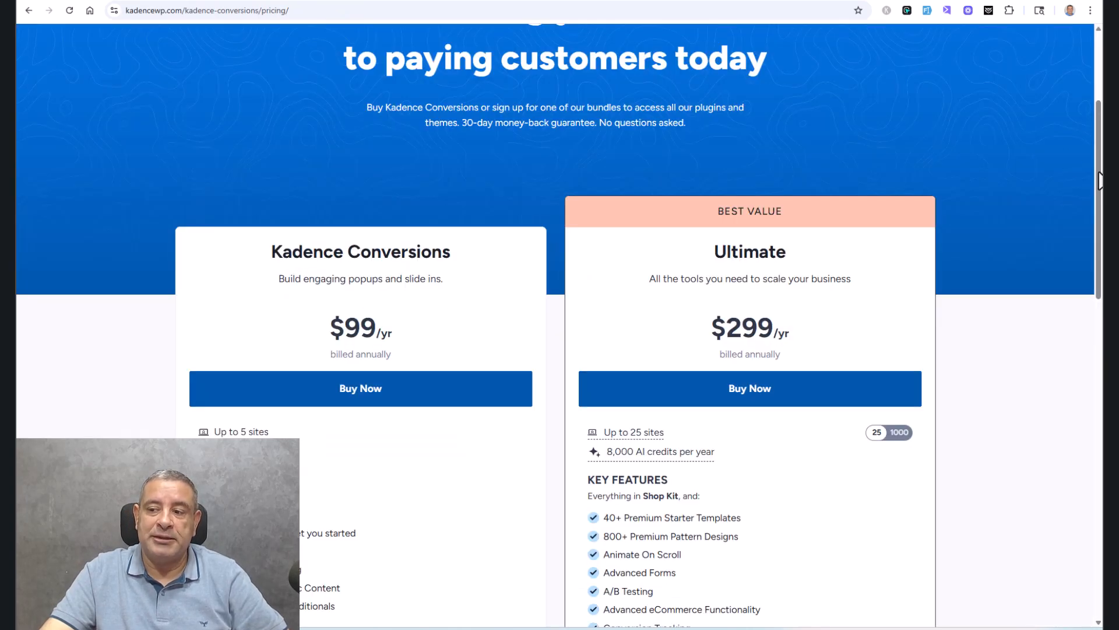
Step: Compare the prices, key features and included plugins of the Kadence Conversions and Ultimate plans on the Kadence pricing page
left_click_drag(1099, 181, 1099, 225)
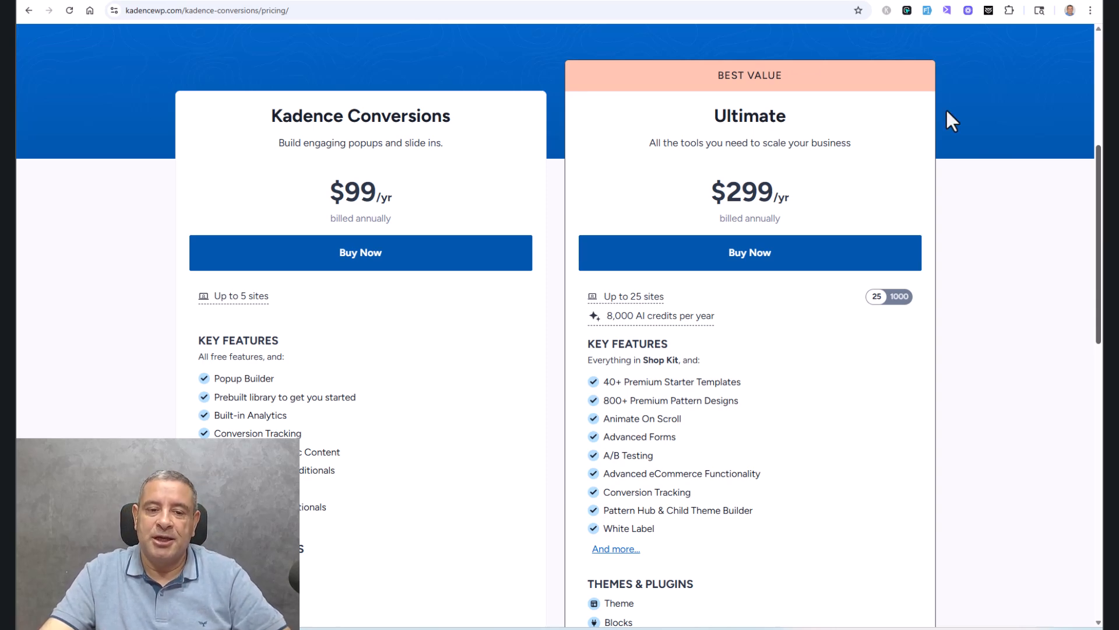
double_click(370, 192)
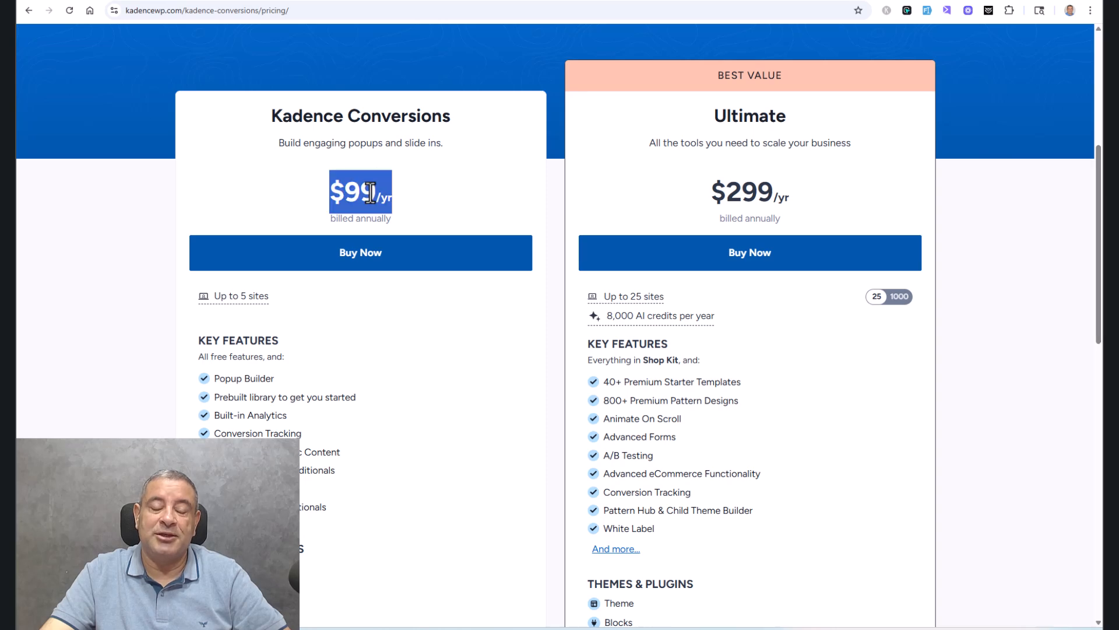
left_click(370, 192)
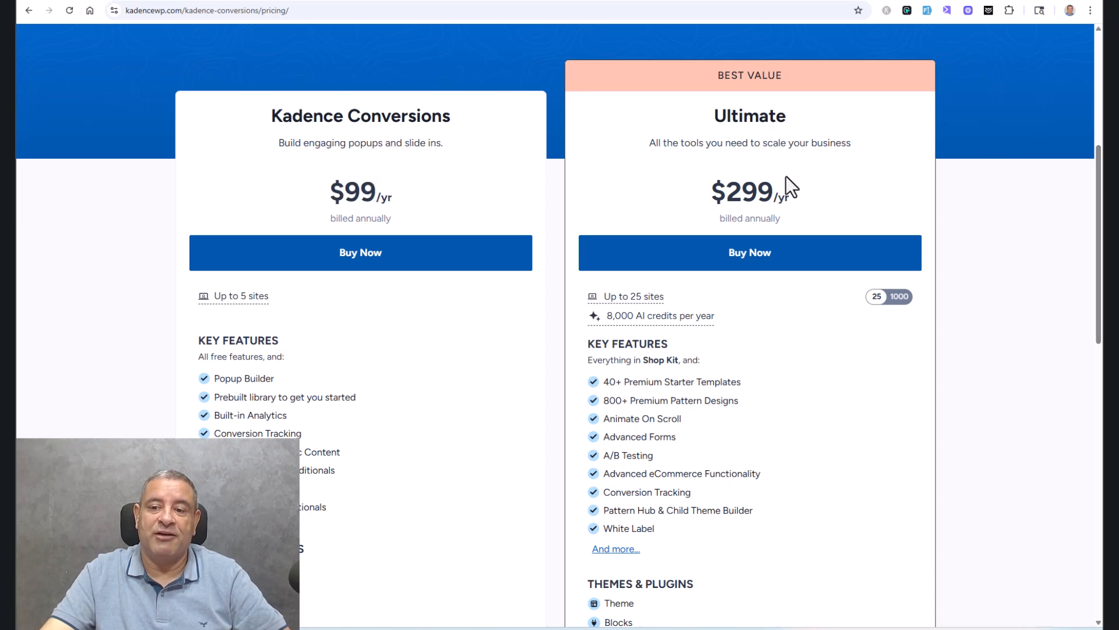
double_click(761, 194)
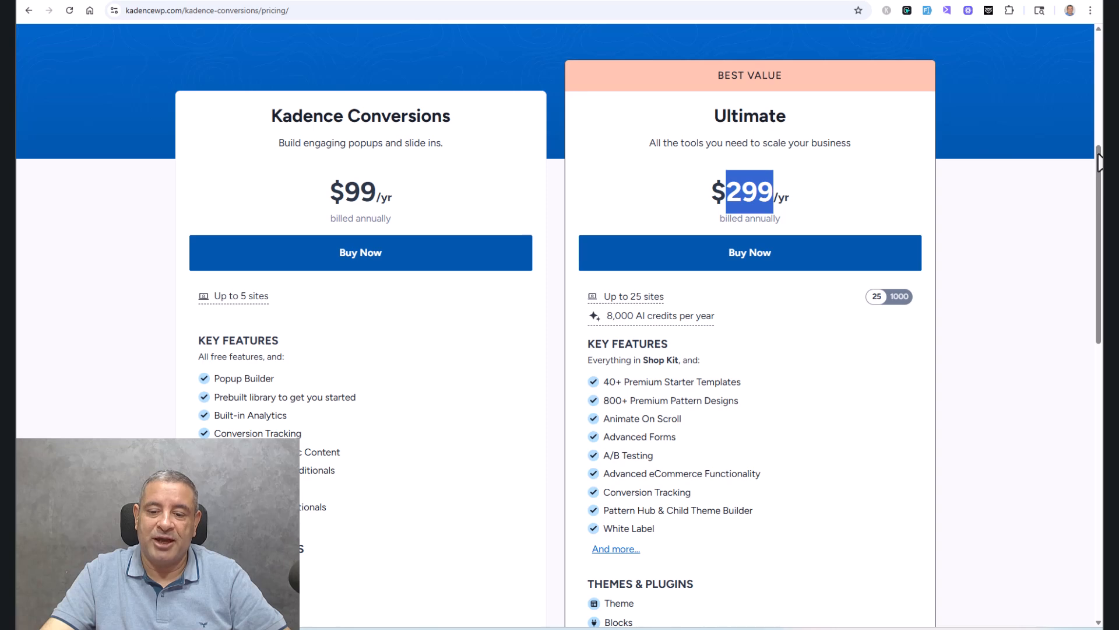
scroll(1098, 159, "down", 5)
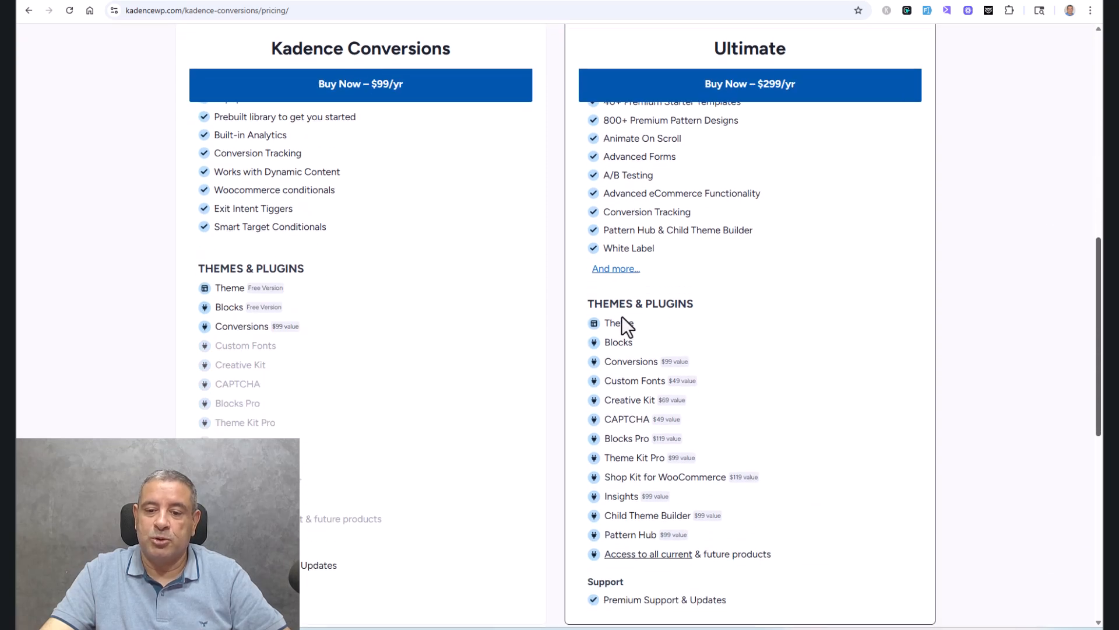